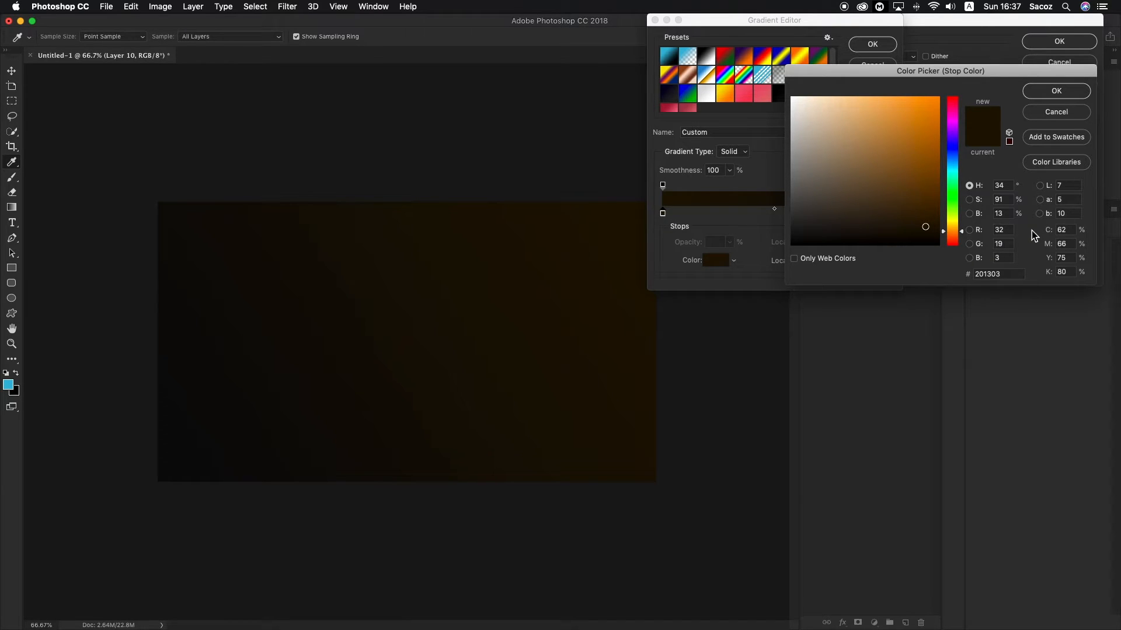
# - Set the gradient overlay's color stops to 201303 and 090909 and apply the layer style to Layer 10
pyautogui.press('Return')
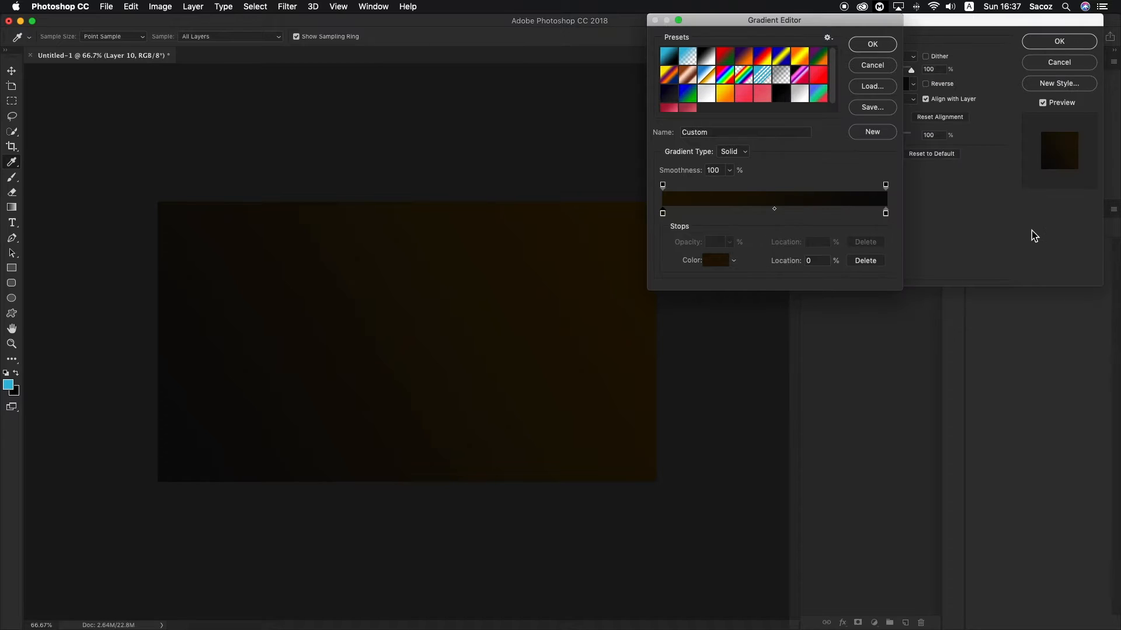
pyautogui.doubleClick(887, 218)
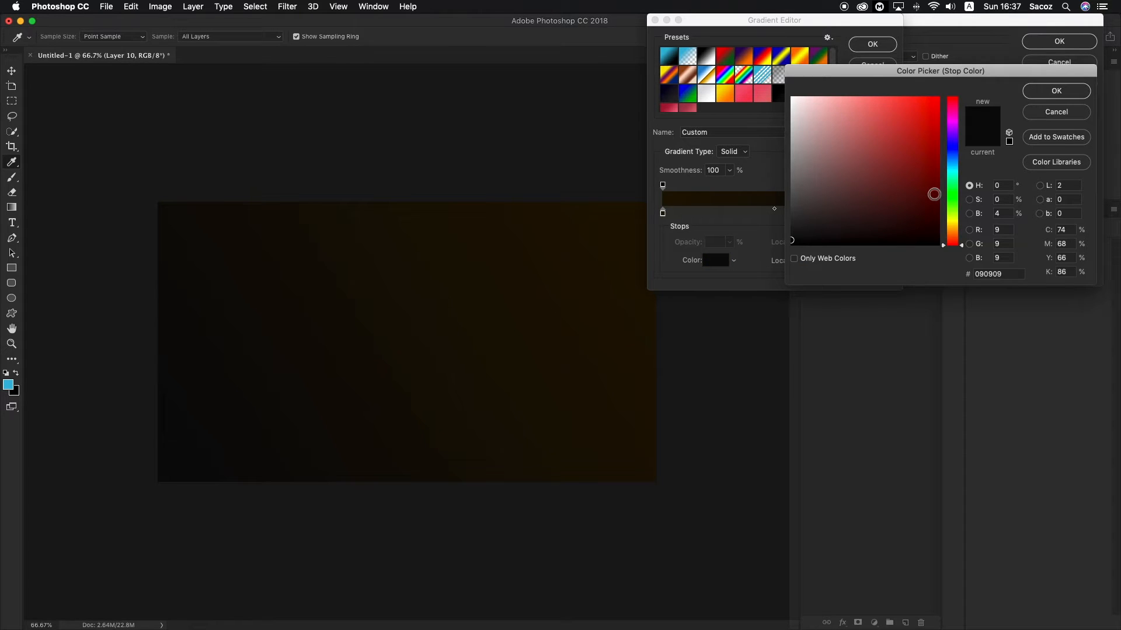
pyautogui.press('Return')
pyautogui.press('Return')
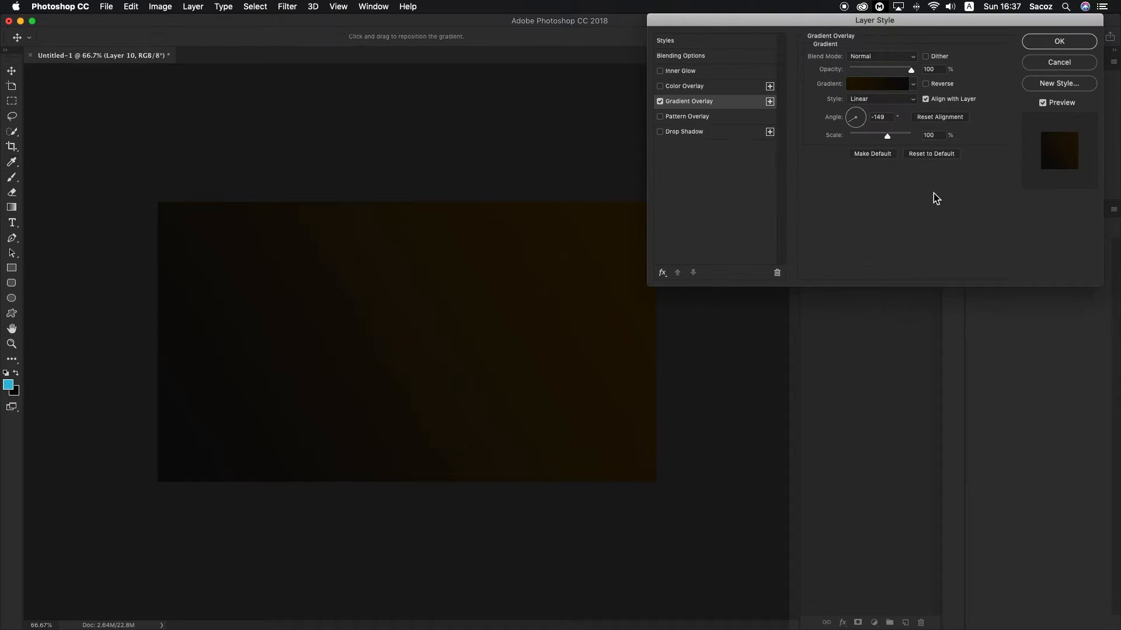
pyautogui.press('Return')
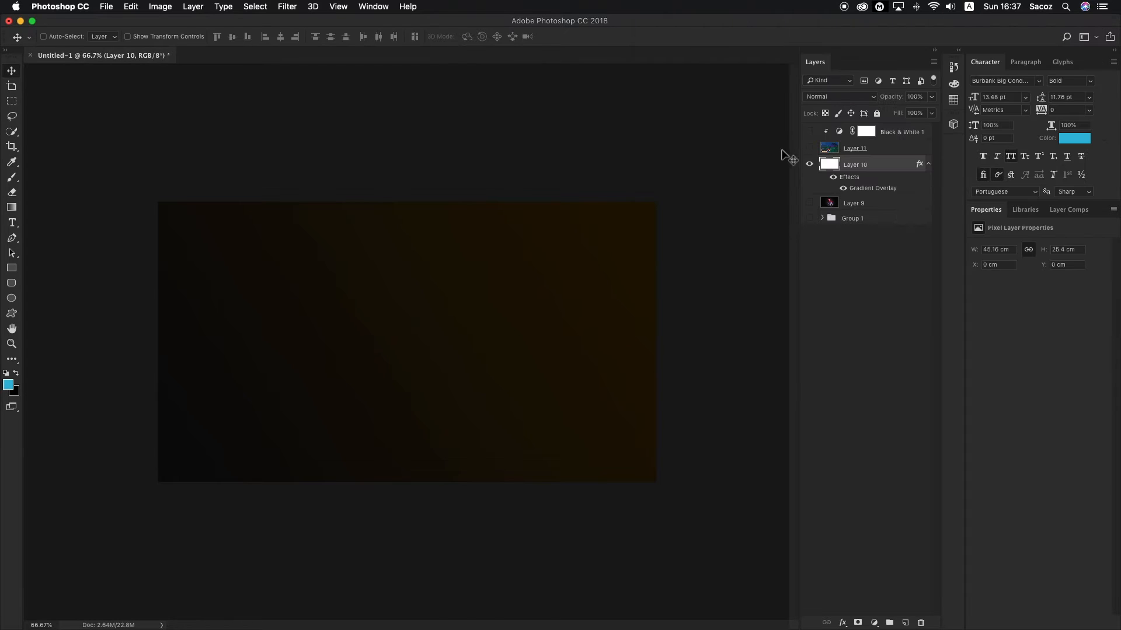
# - Show the volcano image on Layer 11 and its clipped Black & White 1 adjustment over the gradient
pyautogui.click(813, 151)
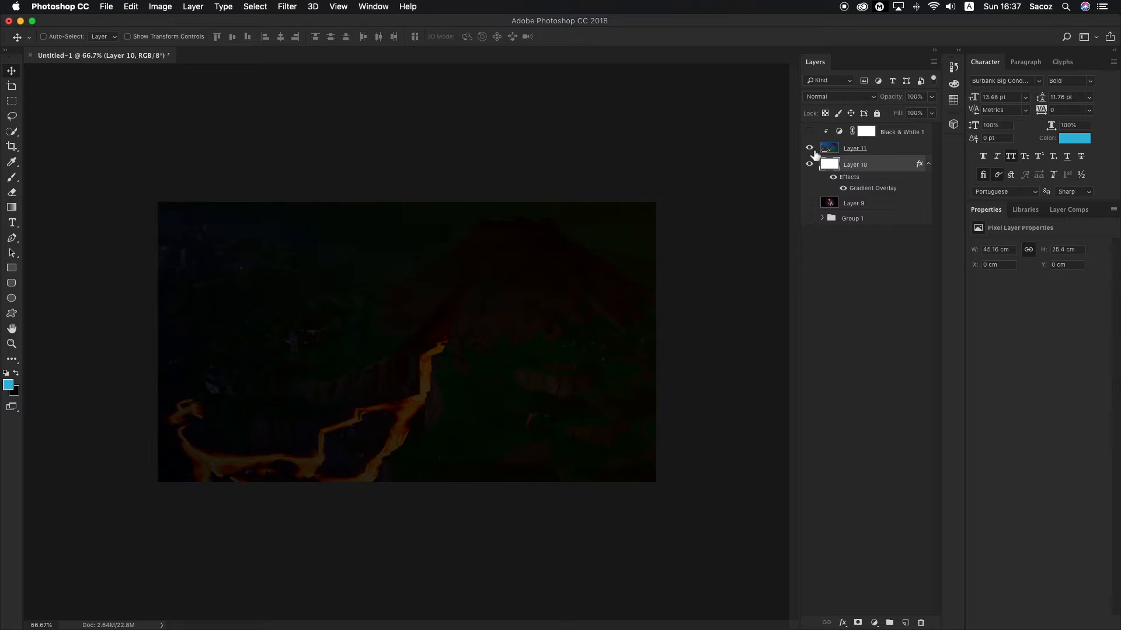
pyautogui.click(901, 149)
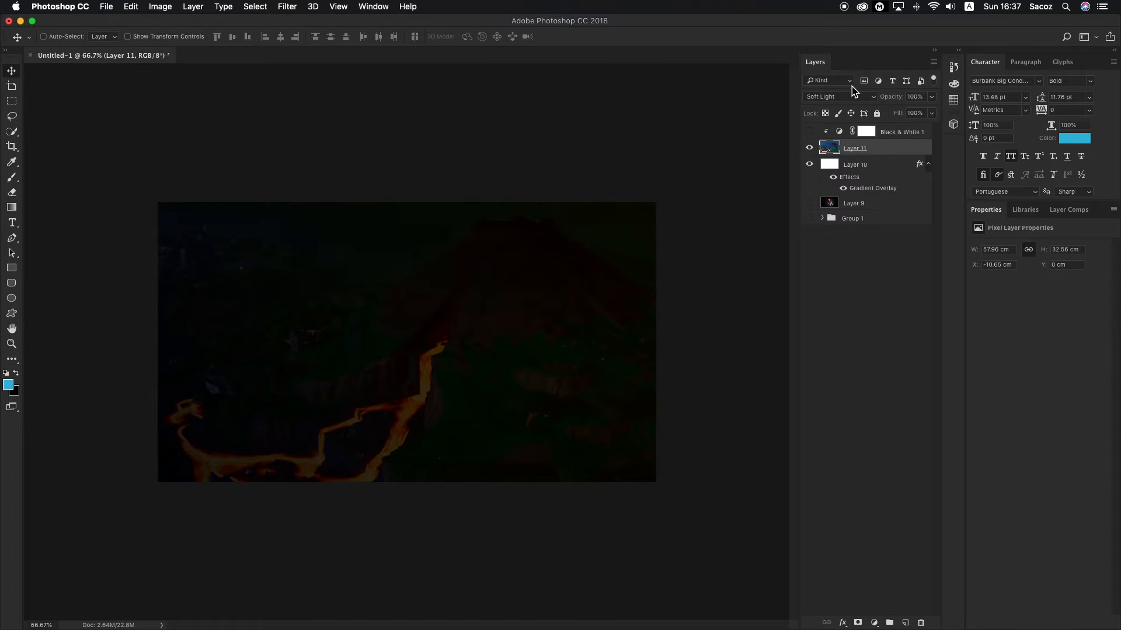
pyautogui.click(842, 188)
pyautogui.click(843, 188)
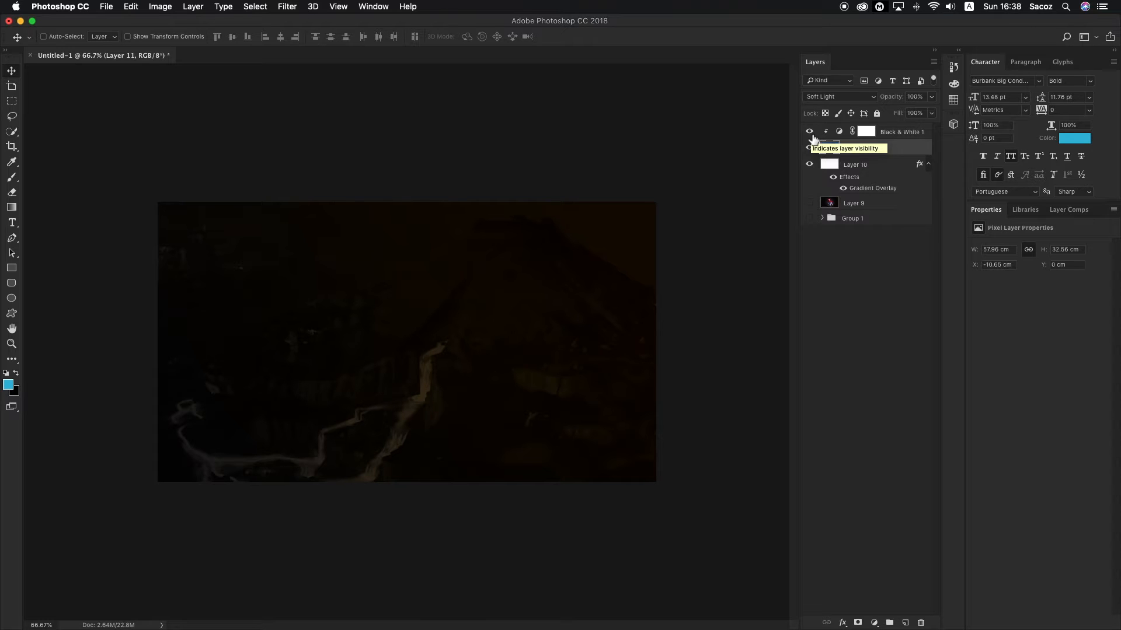
# - Release Black & White 1 from Layer 11, toggle Layer 10's visibility, and clip the adjustment to Layer 11 again
pyautogui.moveTo(858, 150); pyautogui.dragTo(869, 138)
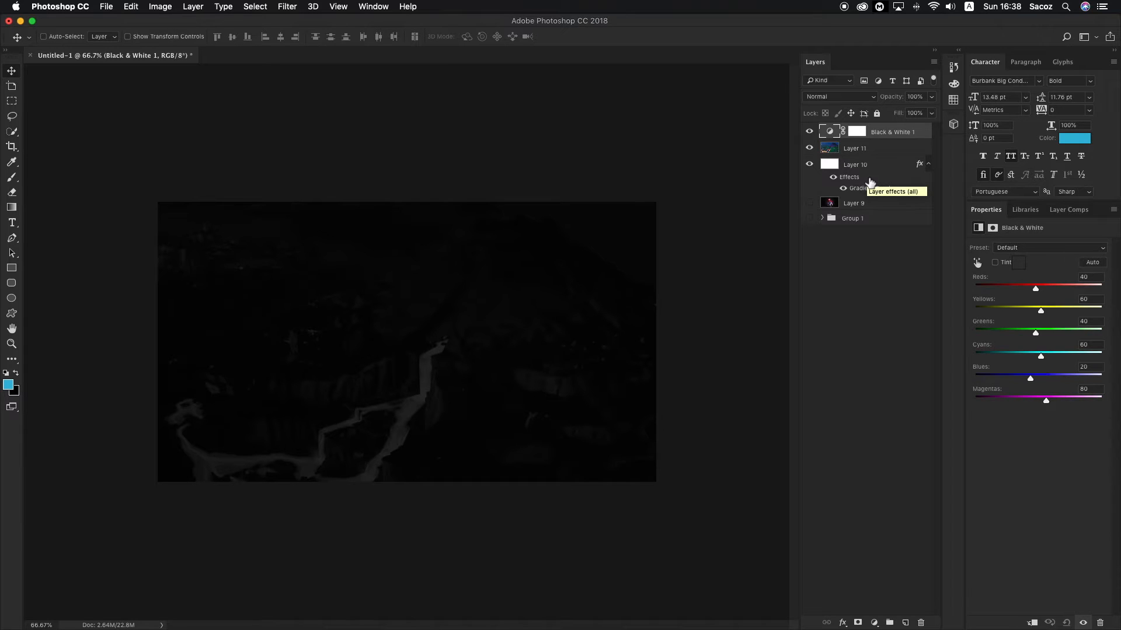
pyautogui.click(811, 164)
pyautogui.click(811, 164)
pyautogui.keyDown('alt'); pyautogui.click(883, 140); pyautogui.keyUp('alt')
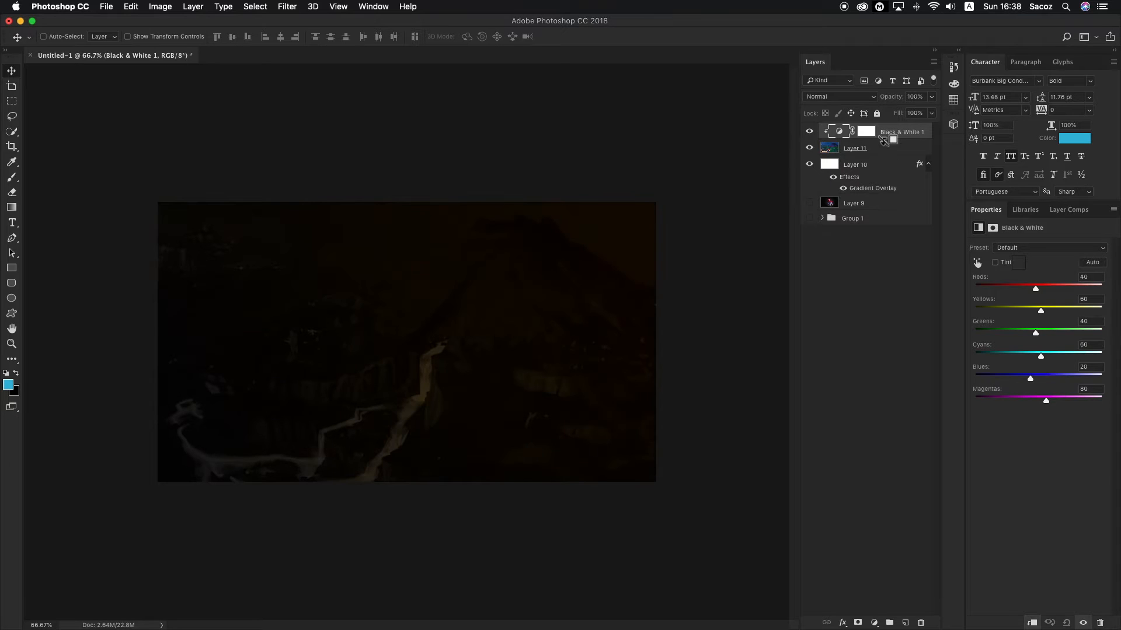
# - Set the angle of Layer 10's gradient overlay to 68°
pyautogui.click(877, 168)
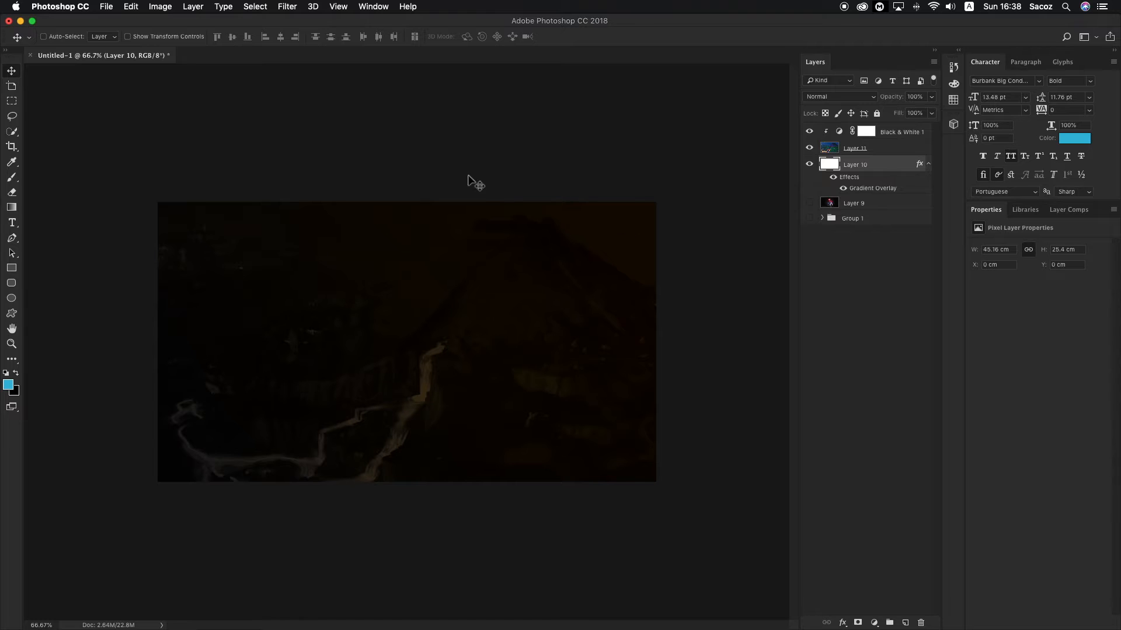
pyautogui.doubleClick(868, 191)
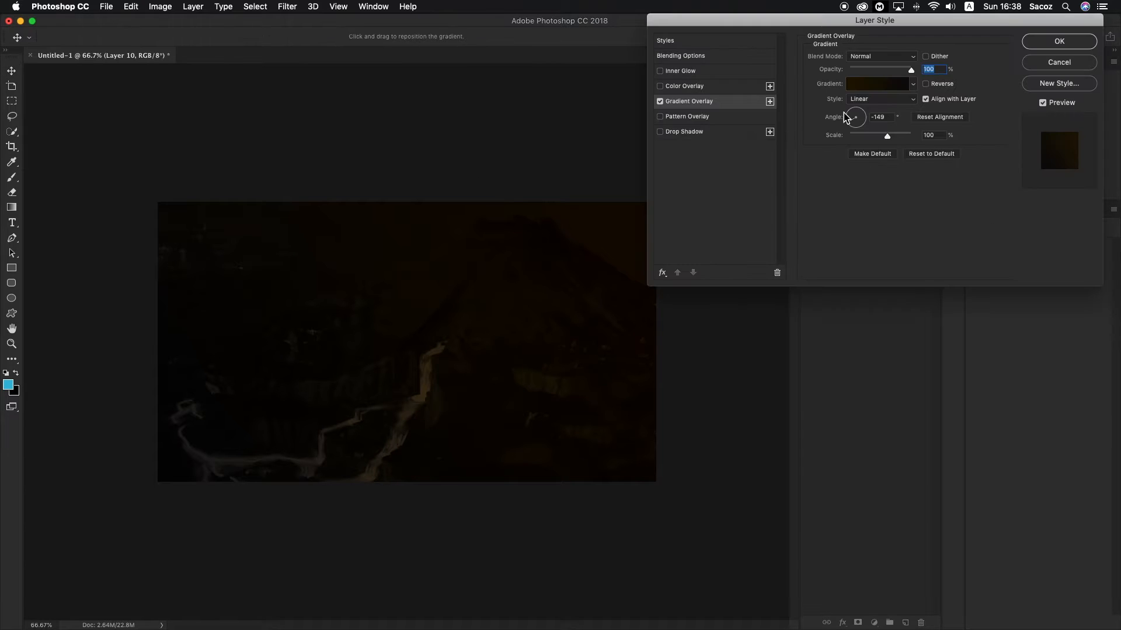
pyautogui.moveTo(851, 111); pyautogui.dragTo(859, 109)
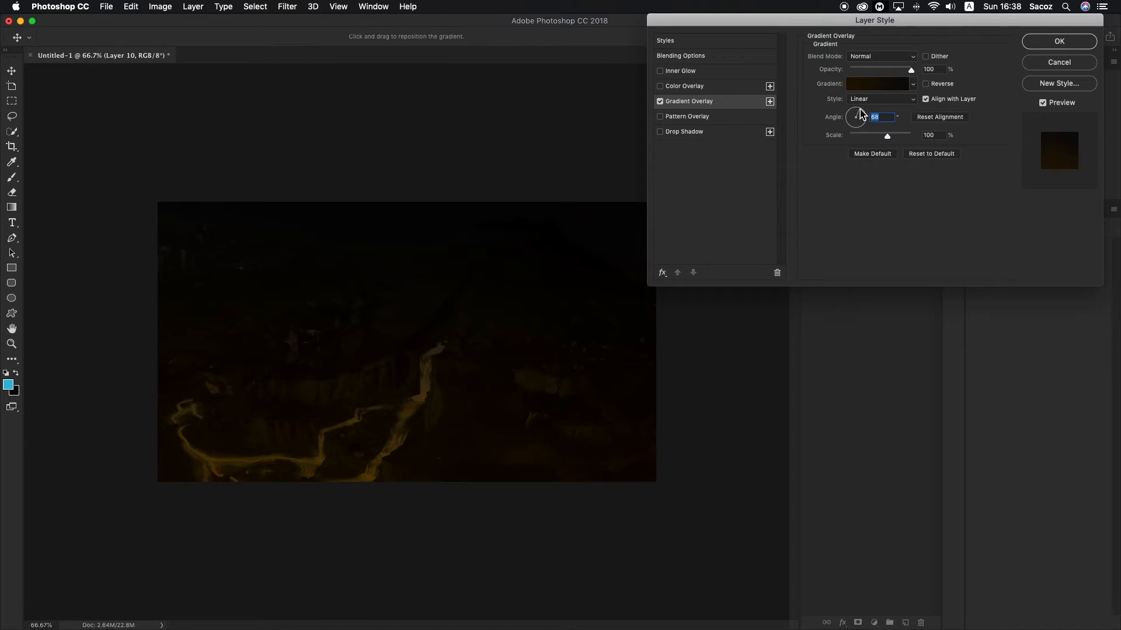
pyautogui.press('Return')
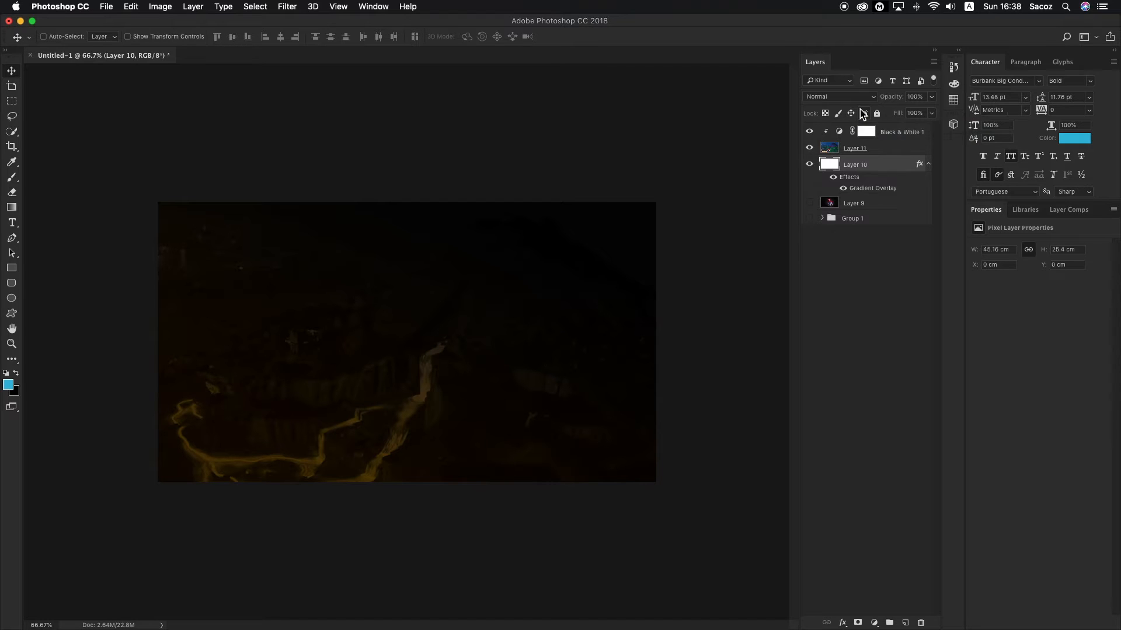
# - Place the character from Layer 2 in Group 1 on a new layer above Black & White 1
pyautogui.click(821, 218)
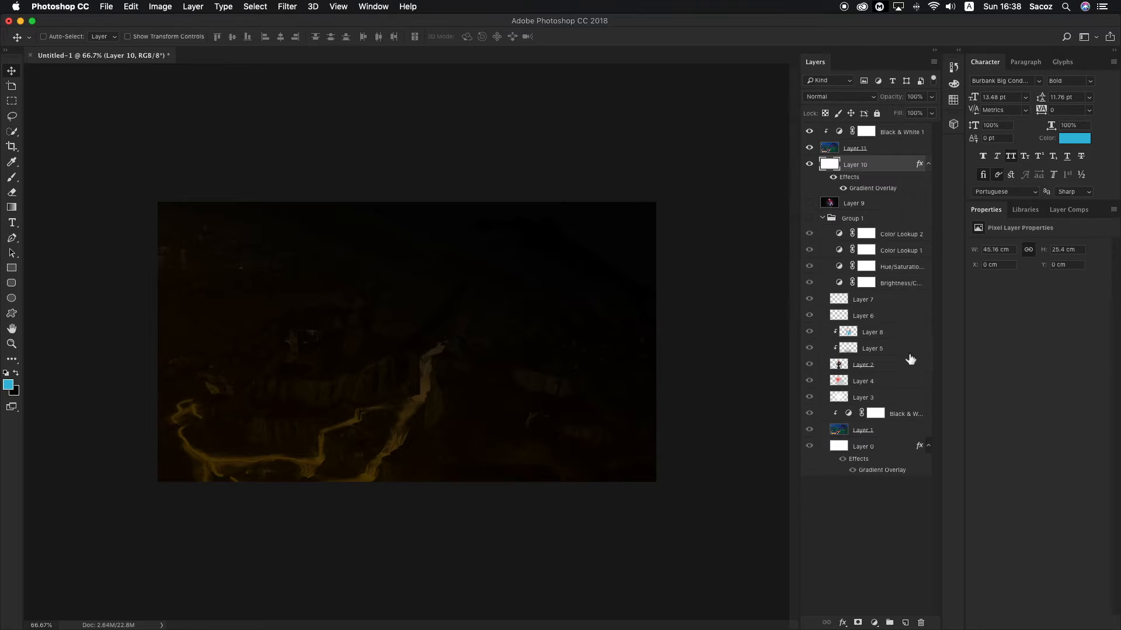
pyautogui.click(911, 363)
pyautogui.click(821, 218)
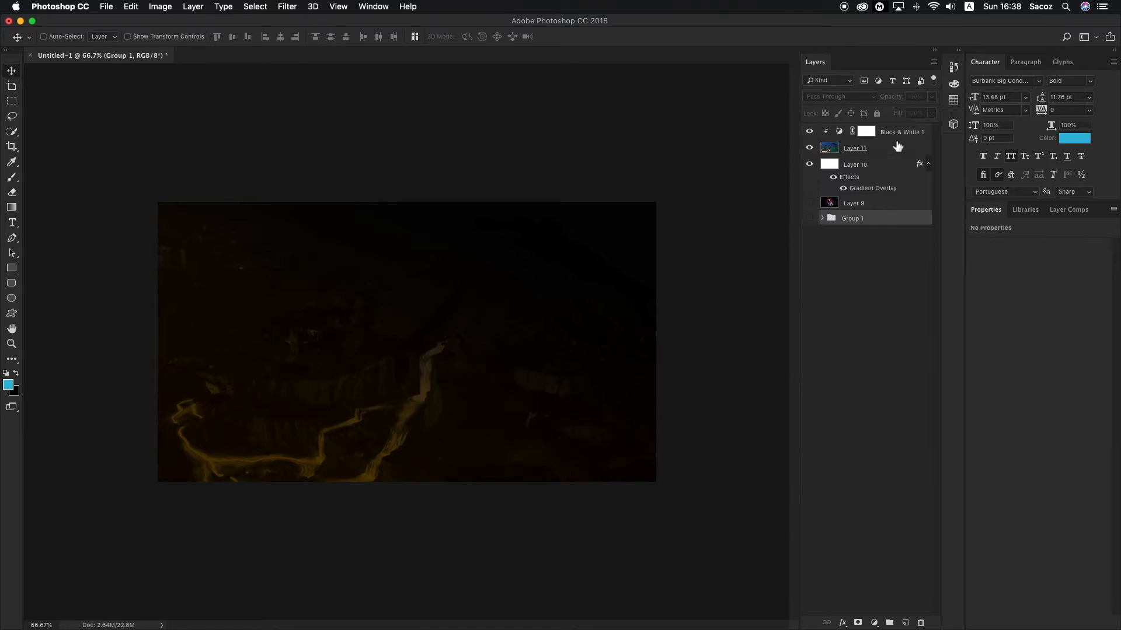
pyautogui.click(889, 133)
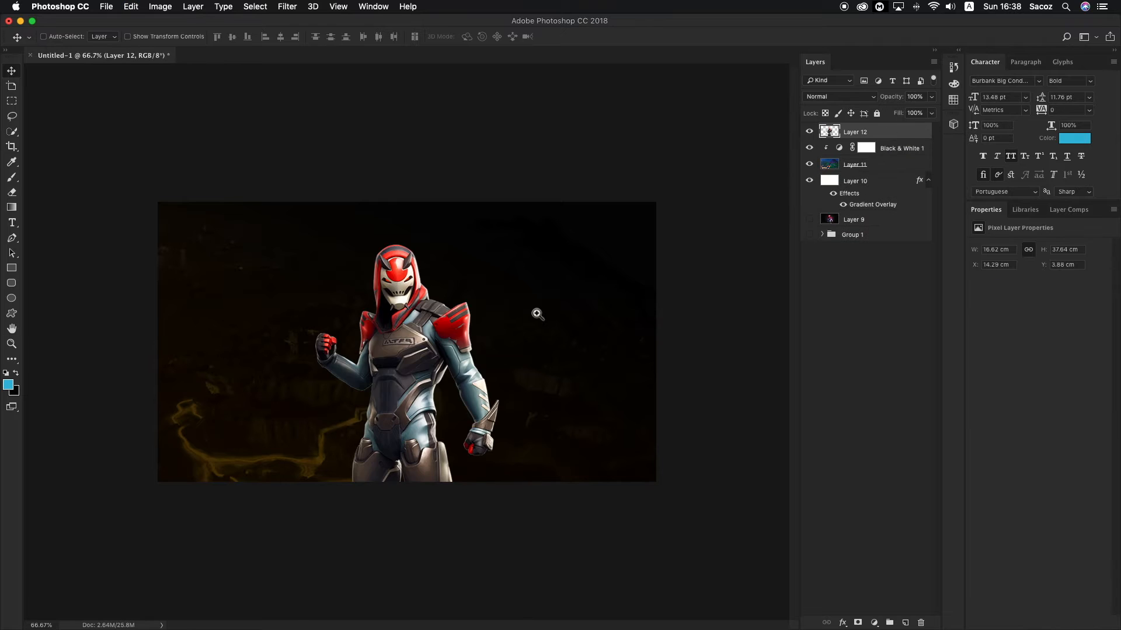
# - Add an empty layer directly above Black & White 1, beneath the character
pyautogui.press('z')
pyautogui.keyDown('alt'); pyautogui.click(535, 313); pyautogui.keyUp('alt')
pyautogui.click(398, 314)
pyautogui.press('v')
pyautogui.click(921, 152)
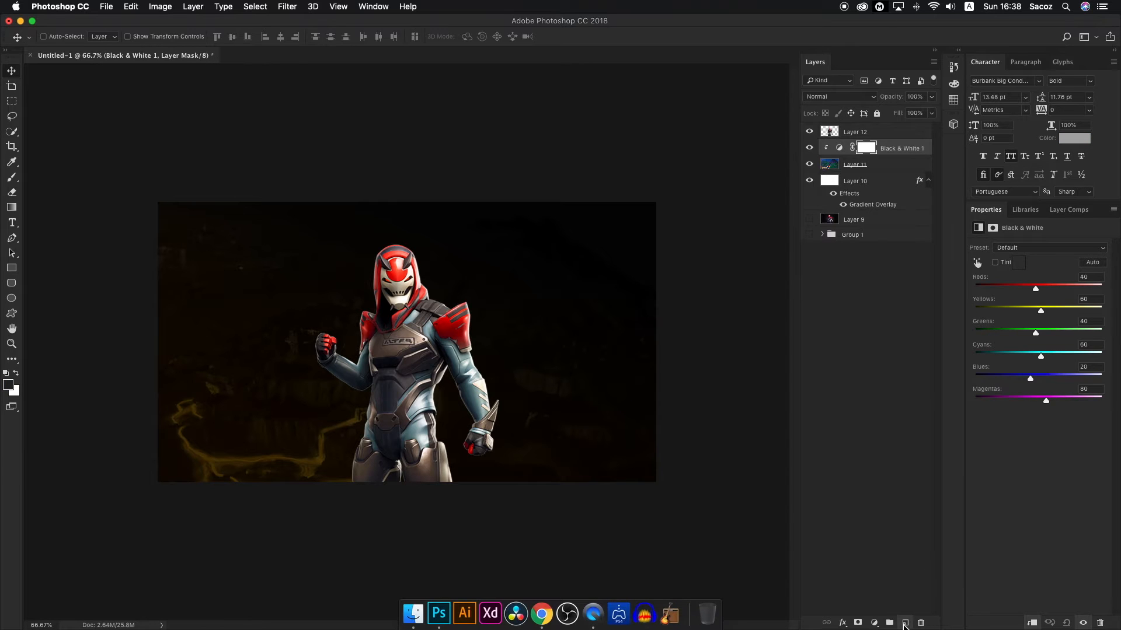
pyautogui.click(905, 622)
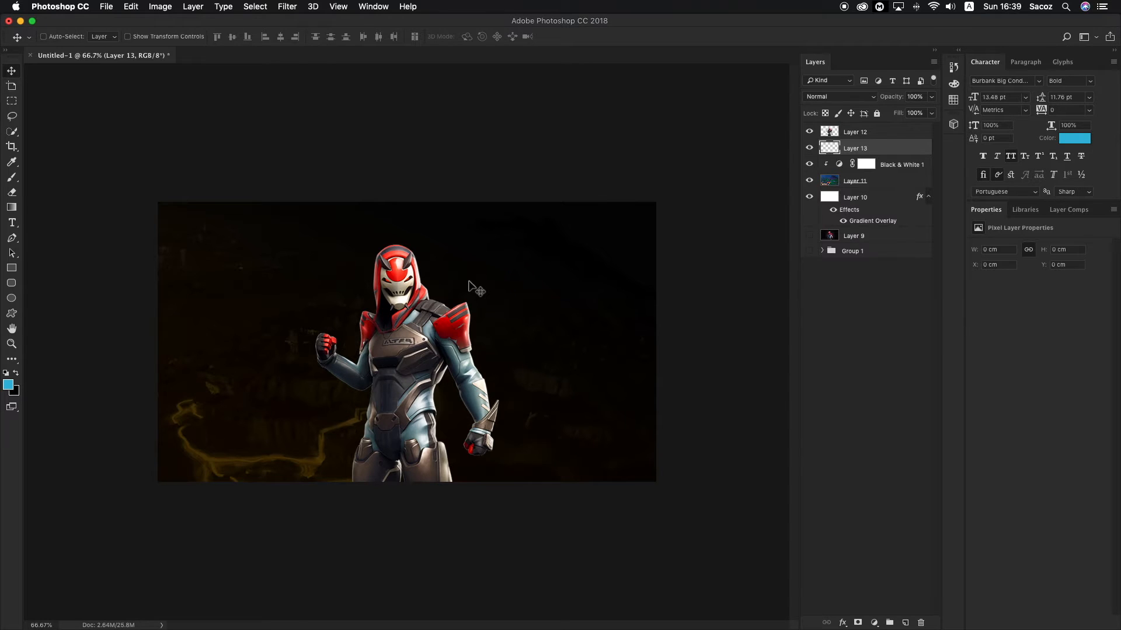
# - Set the soft brush's size to 444 px with 0% hardness
pyautogui.press('b')
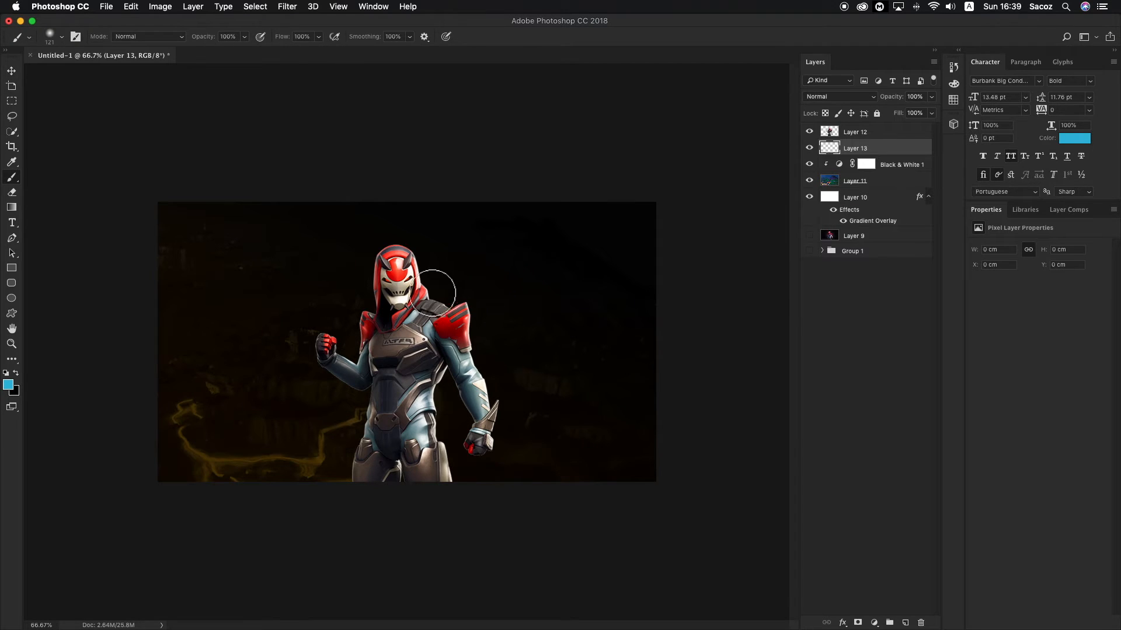
pyautogui.click(62, 37)
pyautogui.moveTo(111, 74); pyautogui.dragTo(129, 69)
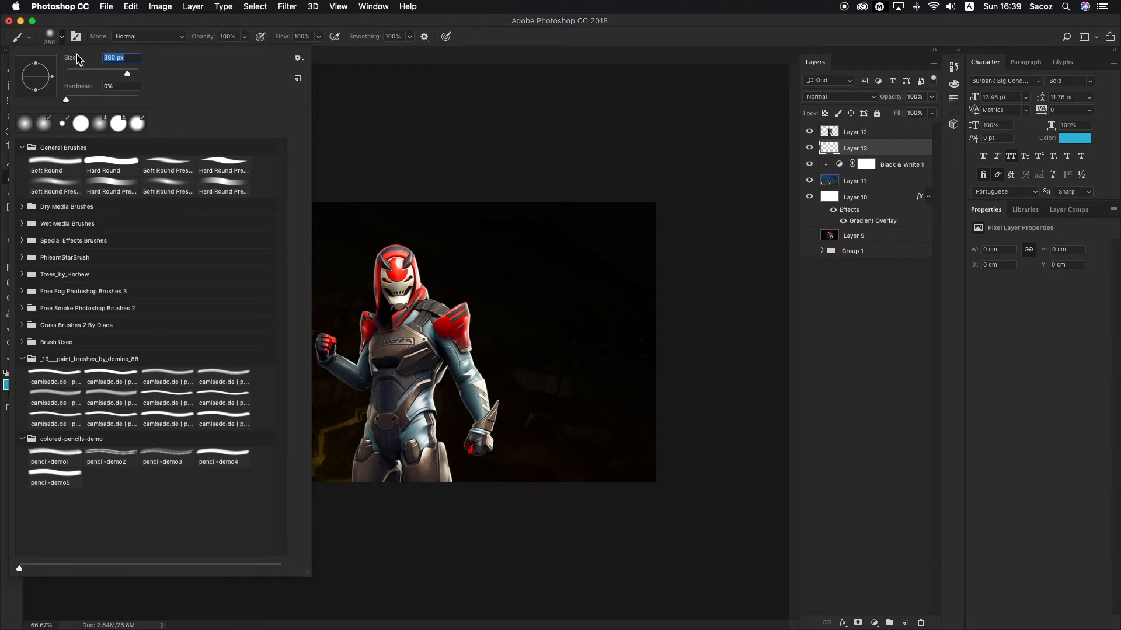
pyautogui.moveTo(128, 72); pyautogui.dragTo(130, 73)
pyautogui.click(61, 38)
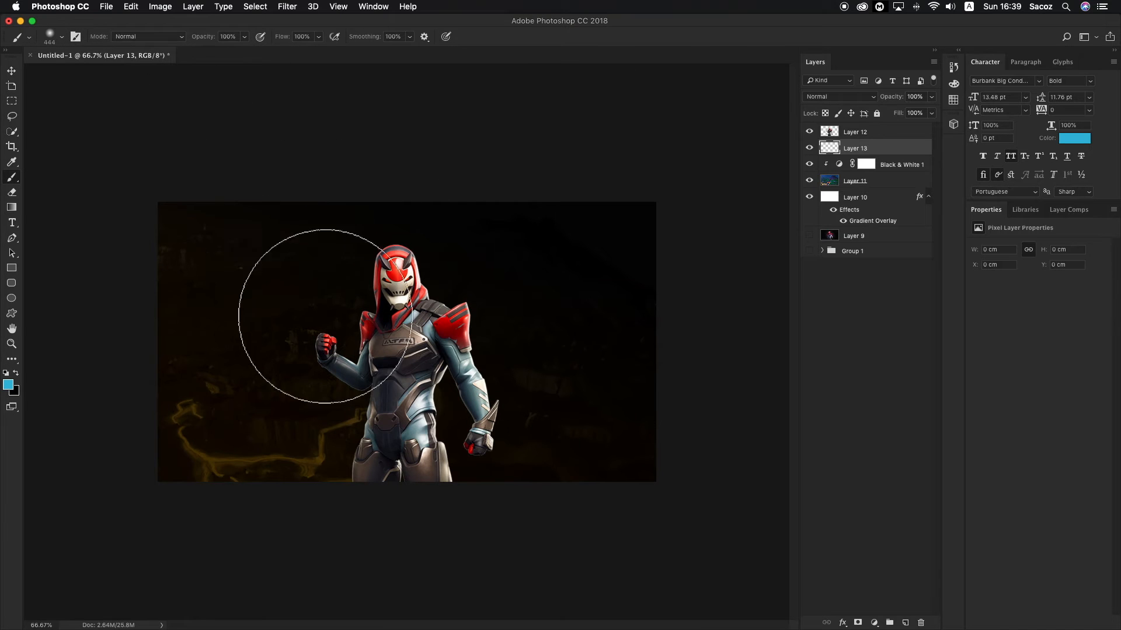
# - Paint a white glow behind the character's torso on Layer 13 and enlarge it to about 33 cm across
pyautogui.press('d')
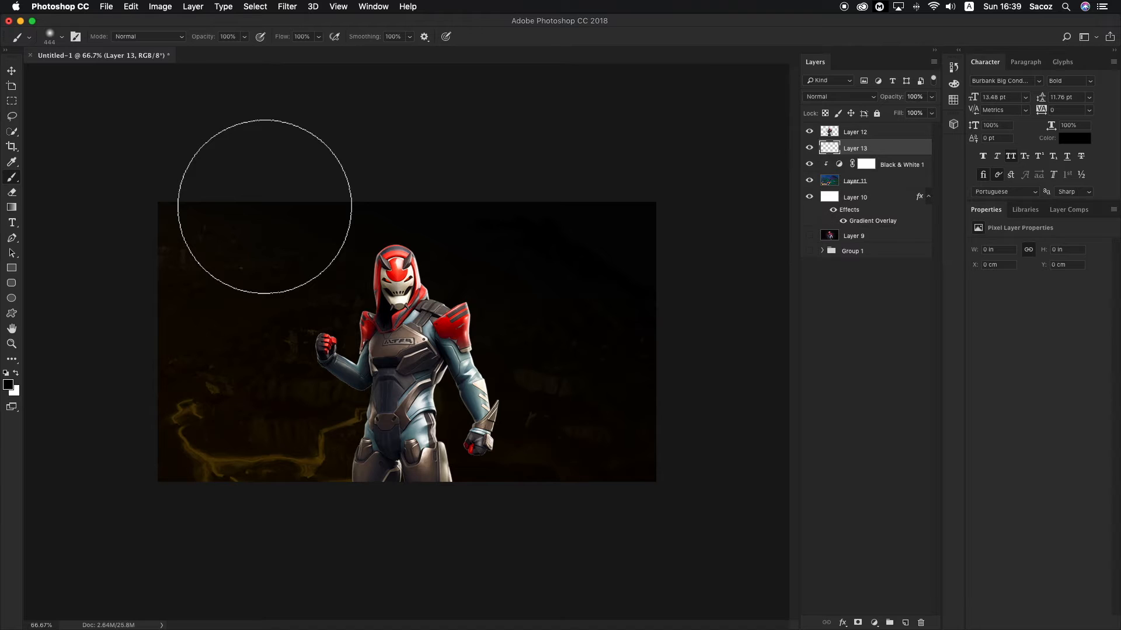
pyautogui.press('x')
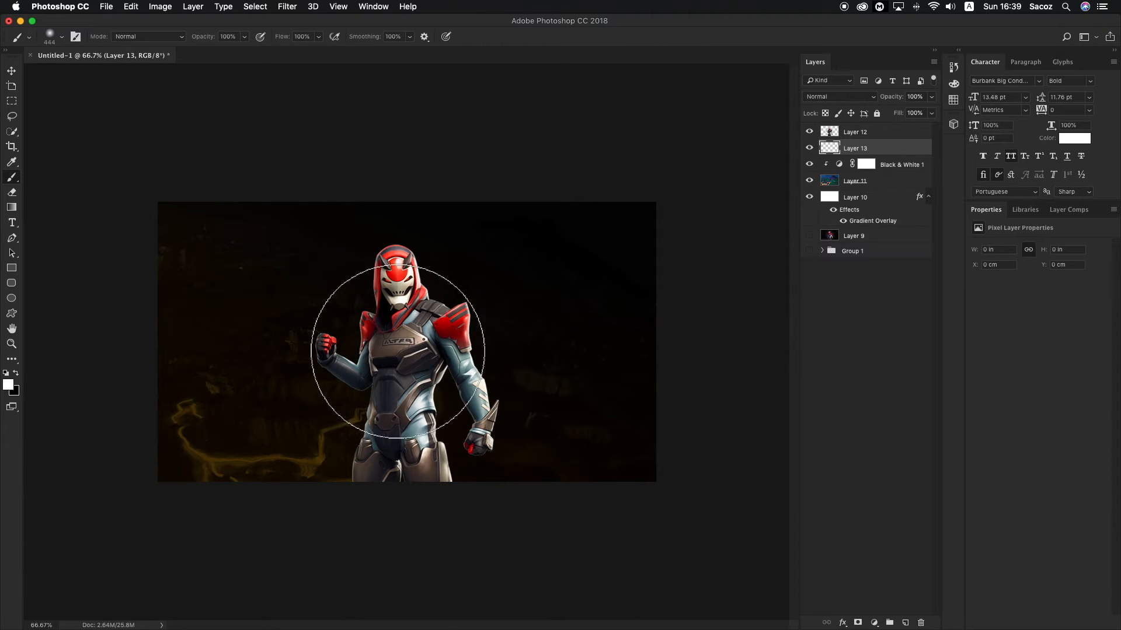
pyautogui.click(405, 344)
pyautogui.hotkey('ctrl', 't')
pyautogui.moveTo(548, 485); pyautogui.dragTo(590, 525)
pyautogui.press('Return')
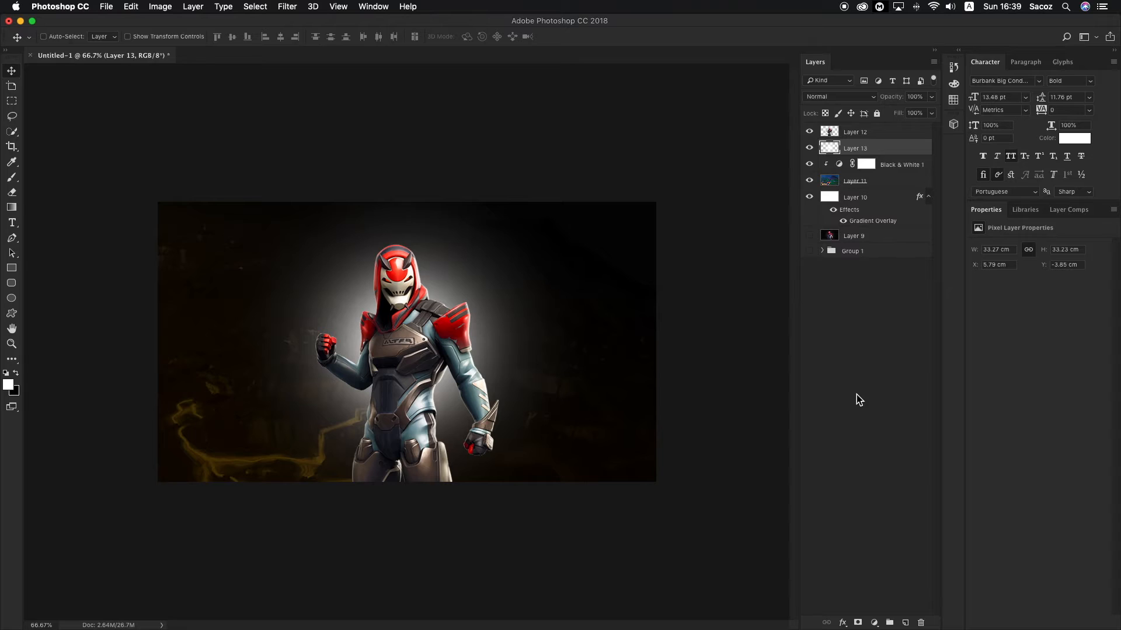
# - Lower the opacity of the white glow on Layer 13 to 21%
pyautogui.click(931, 97)
pyautogui.moveTo(924, 113); pyautogui.dragTo(901, 111)
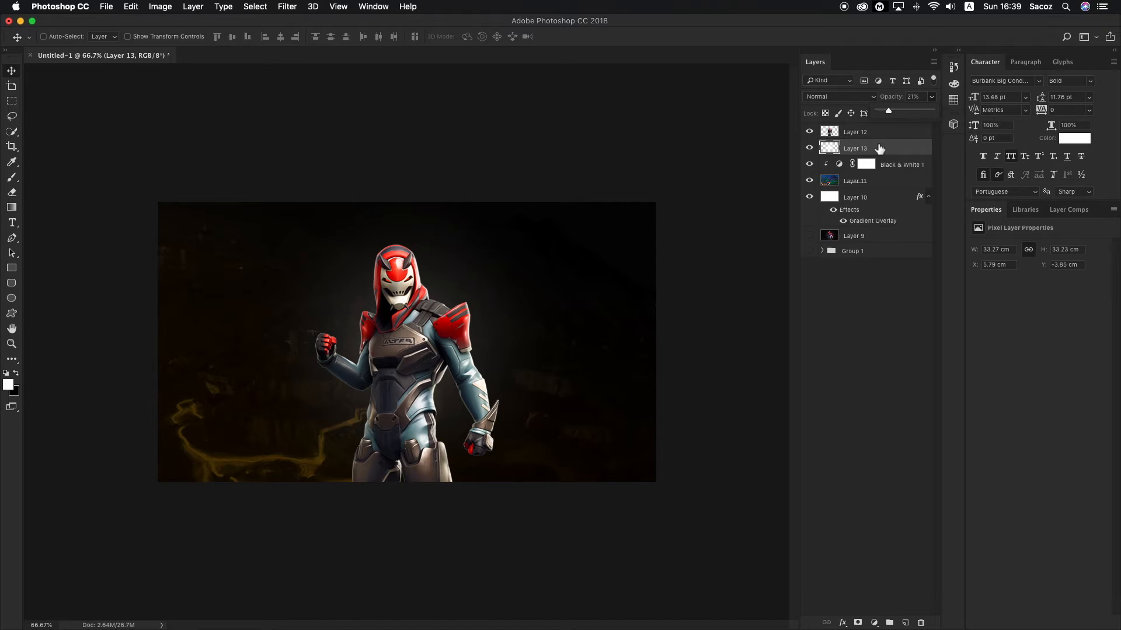
pyautogui.click(896, 289)
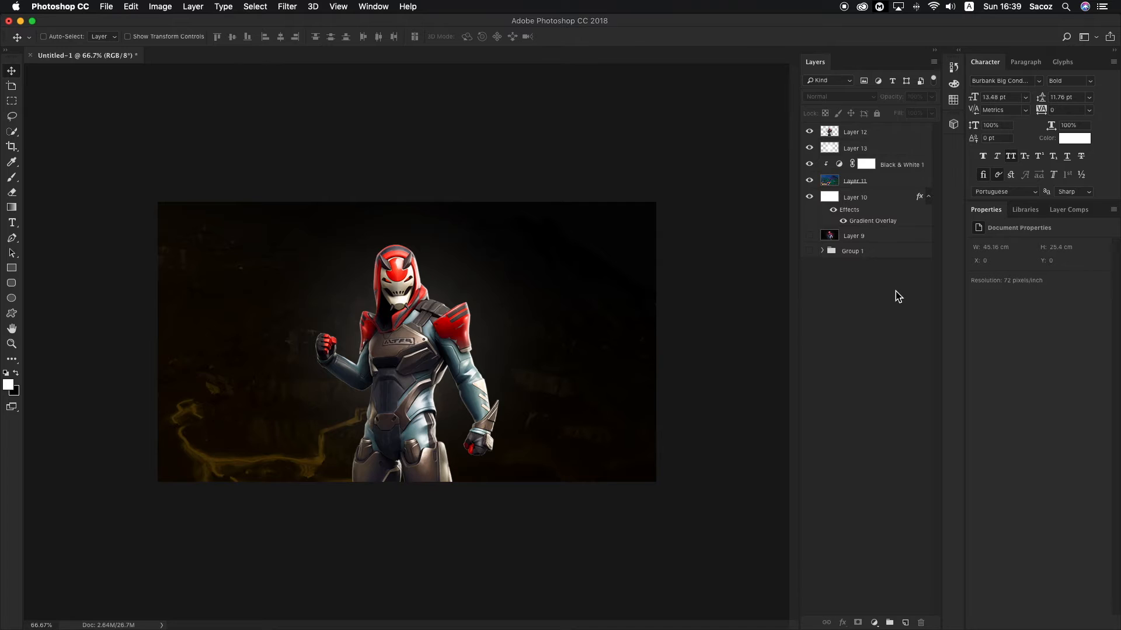
# - Add an empty layer above Layer 13 and sample blue-grey 5b777d from the character's suit as the brush color
pyautogui.click(863, 151)
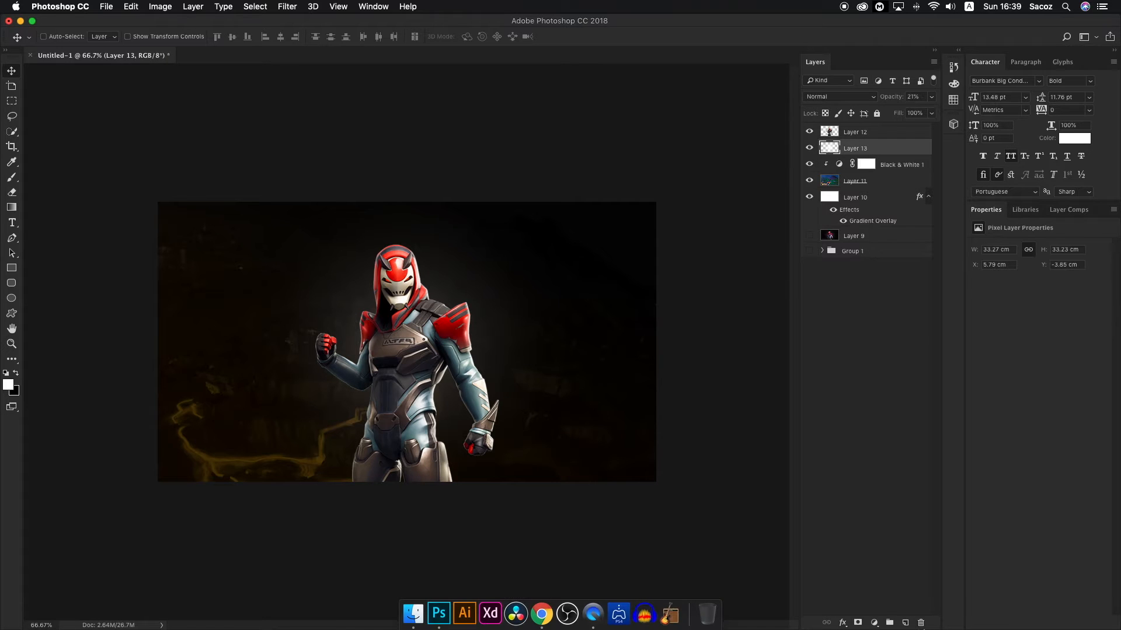
pyautogui.click(905, 623)
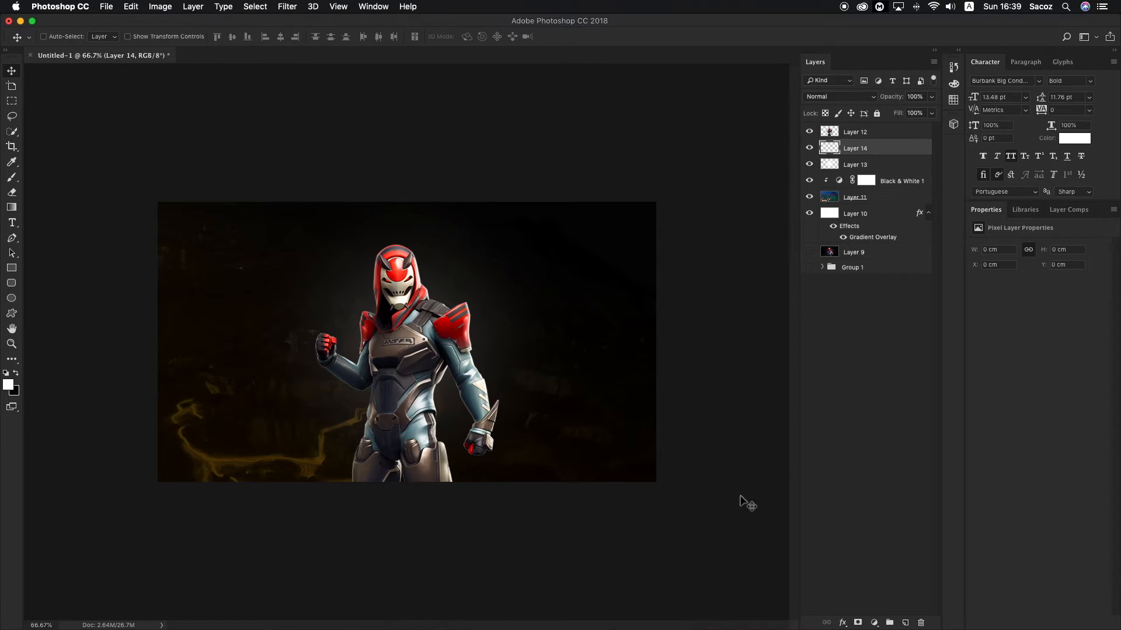
pyautogui.press('b')
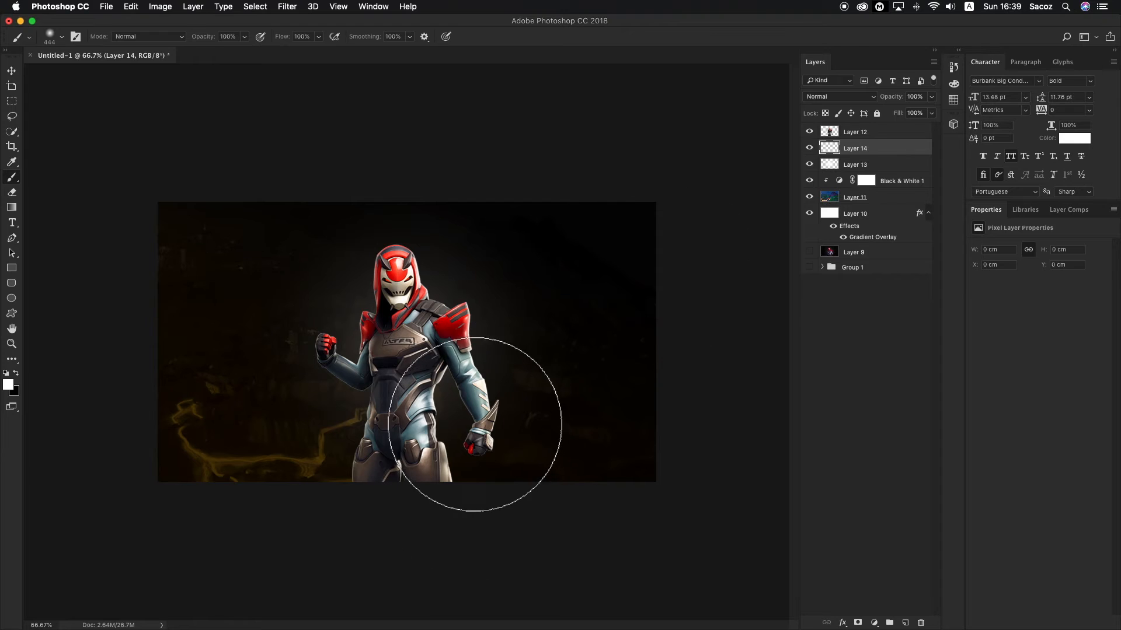
pyautogui.click(9, 386)
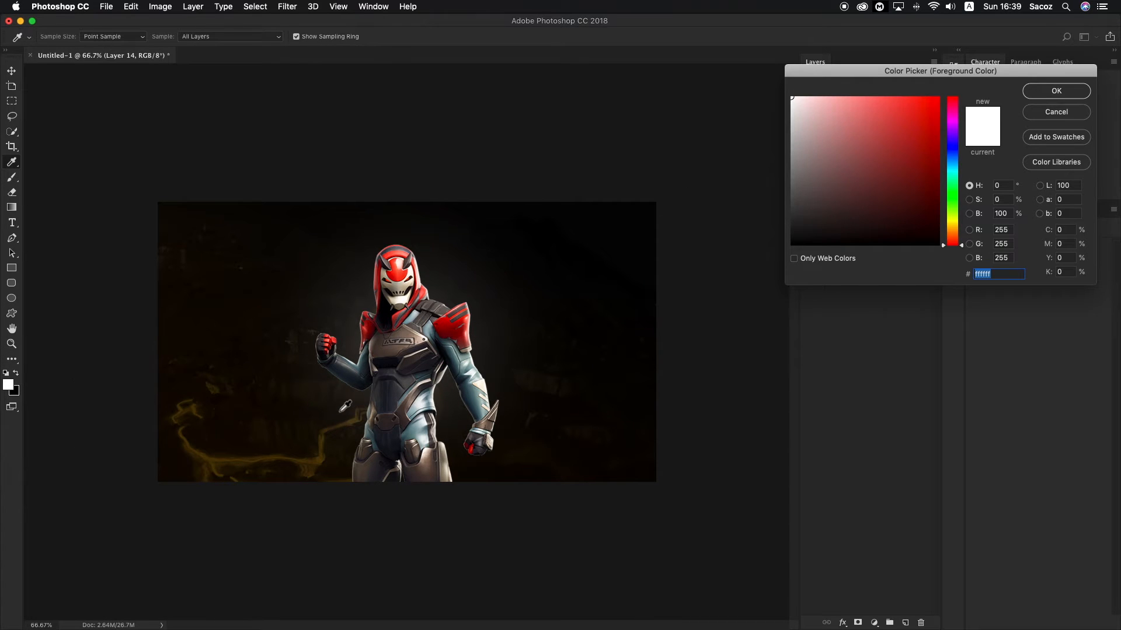
pyautogui.click(429, 404)
pyautogui.click(430, 361)
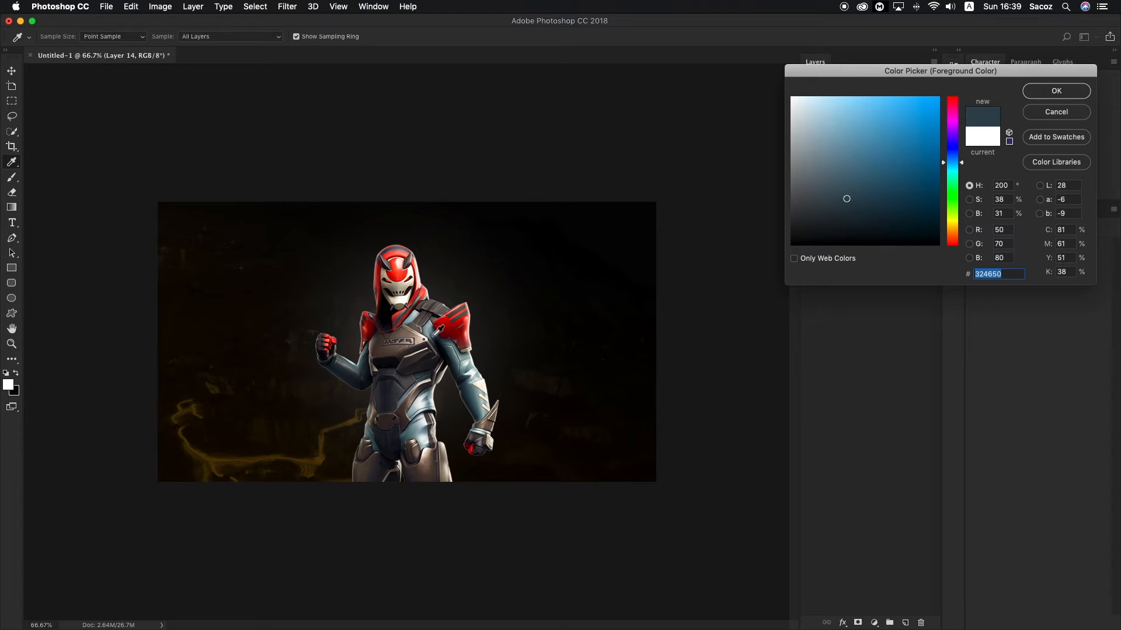
pyautogui.click(433, 337)
pyautogui.press('Return')
pyautogui.press('b')
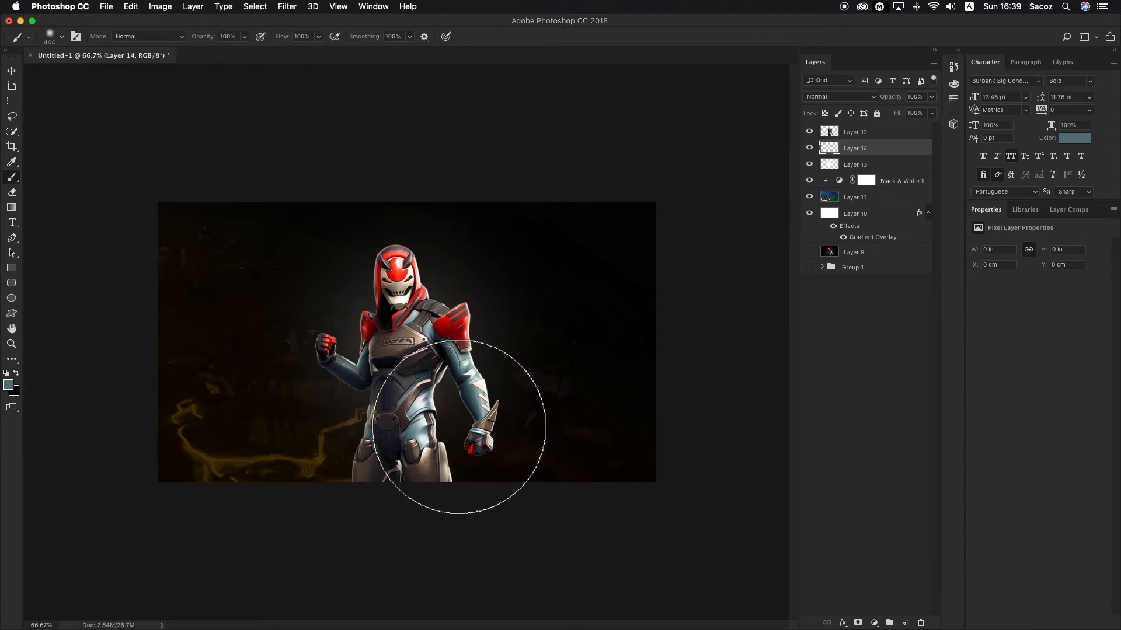
# - Paint a blue-grey glow on Layer 14 behind the character's lowered hand, keeping 5b777d as the foreground color
pyautogui.click(458, 420)
pyautogui.click(8, 385)
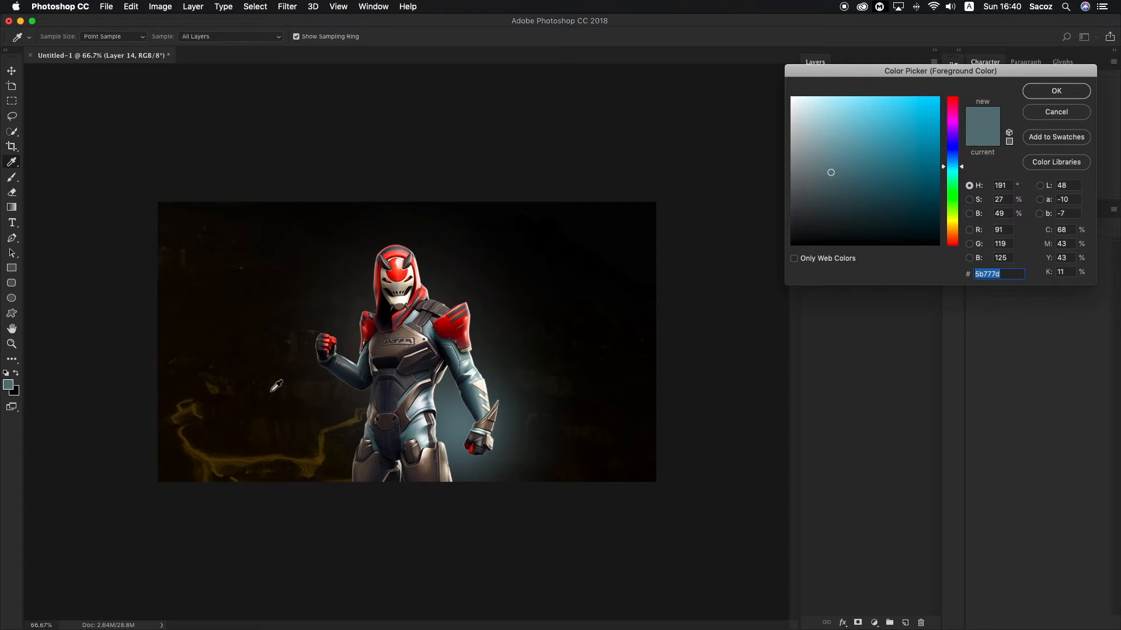
pyautogui.press('Return')
pyautogui.press('b')
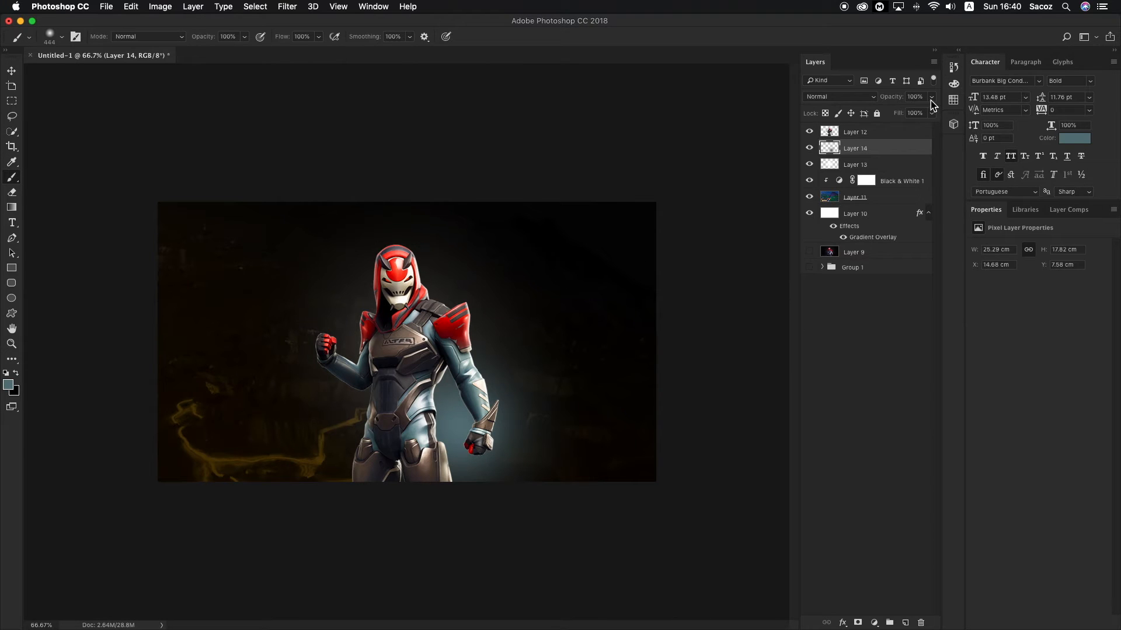
# - Set Layer 14's blend mode to Overlay and sample red ff4935 from the character's mask as the foreground color
pyautogui.click(834, 98)
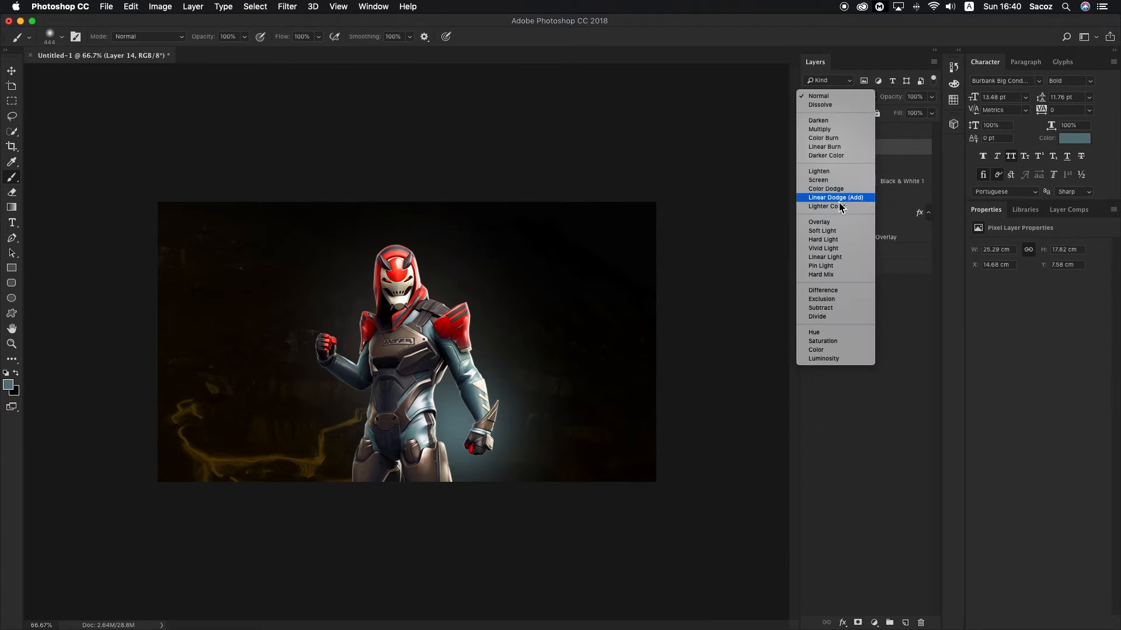
pyautogui.click(843, 226)
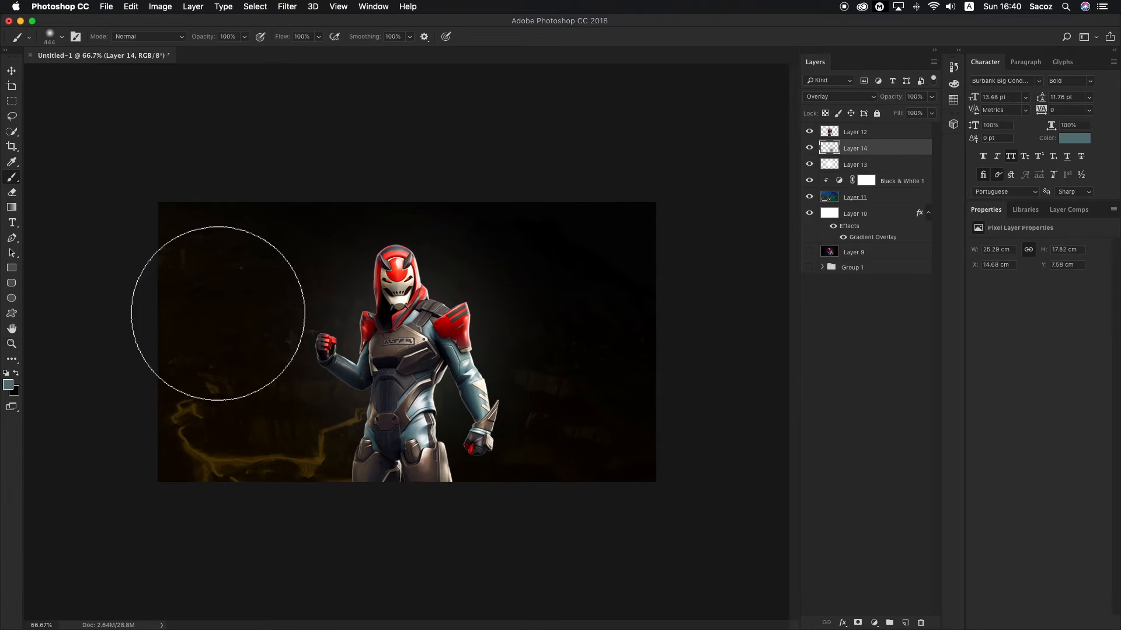
pyautogui.click(9, 386)
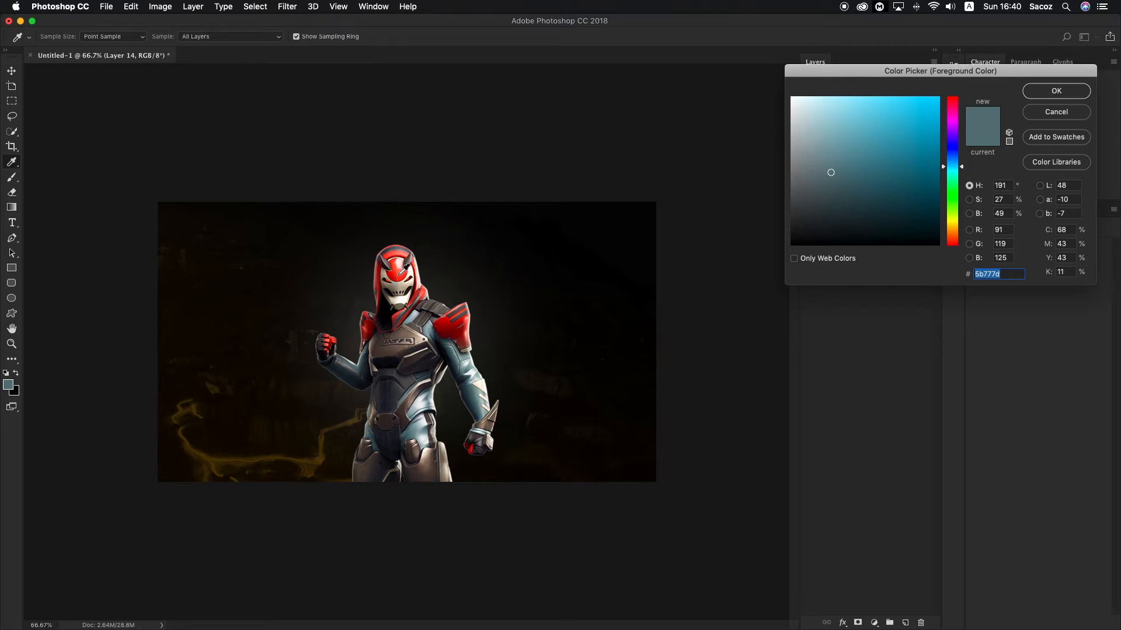
pyautogui.click(402, 269)
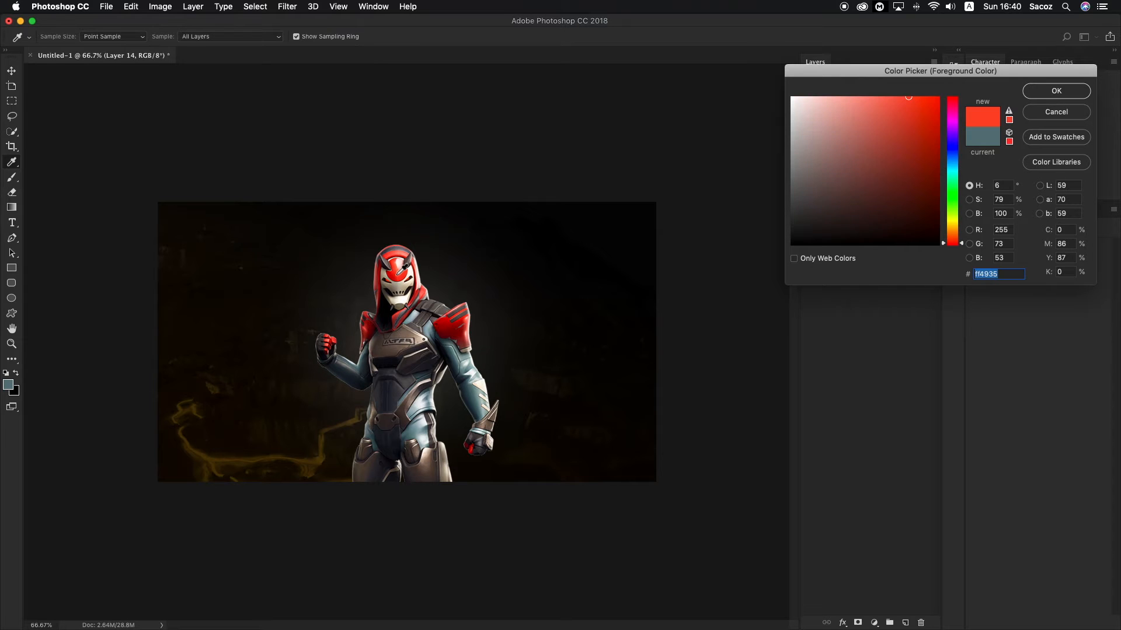
pyautogui.press('Return')
# - Paint a soft red glow on Layer 14 behind the character's hood and raised fist
pyautogui.press('b')
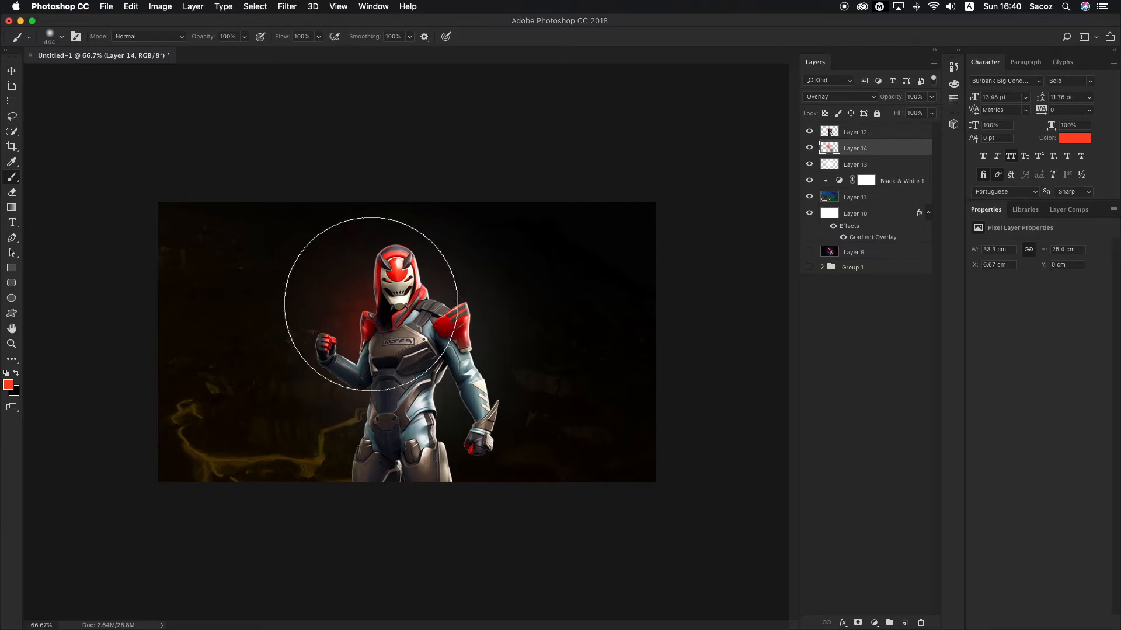
pyautogui.press('v')
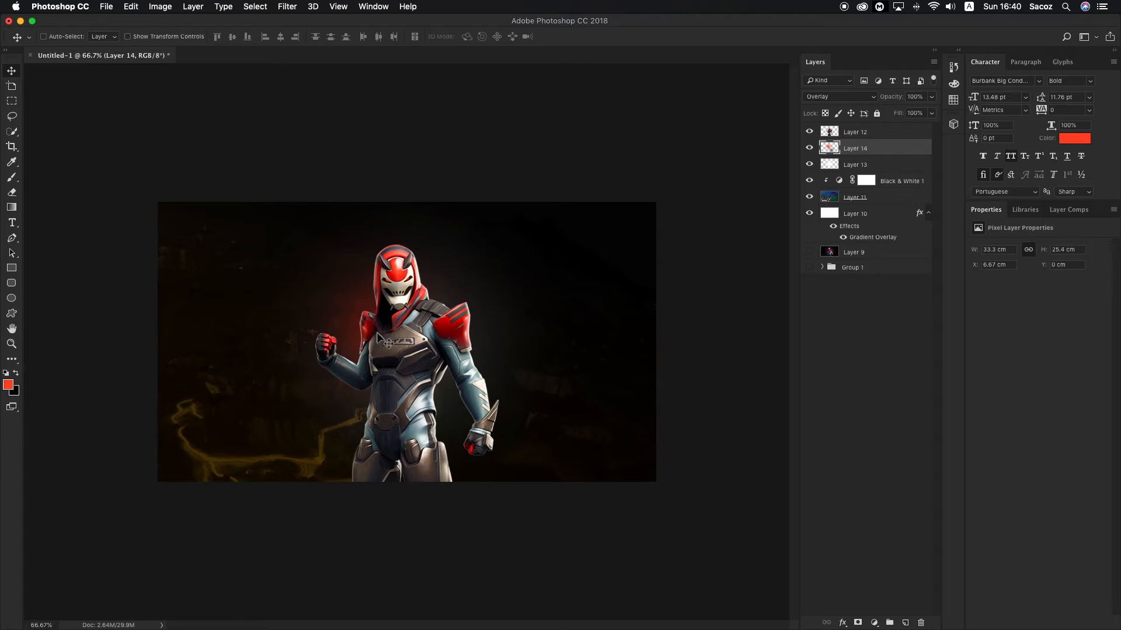
pyautogui.moveTo(350, 234); pyautogui.dragTo(415, 266)
pyautogui.press('super+z')
pyautogui.keyDown('alt'); pyautogui.keyDown('super'); pyautogui.click(397, 275); pyautogui.keyUp('super'); pyautogui.keyUp('alt')
pyautogui.keyDown('super'); pyautogui.click(397, 276); pyautogui.keyUp('super')
# - Change the starting color stop of Layer 10's gradient overlay to dark reddish brown 200b03
pyautogui.doubleClick(852, 237)
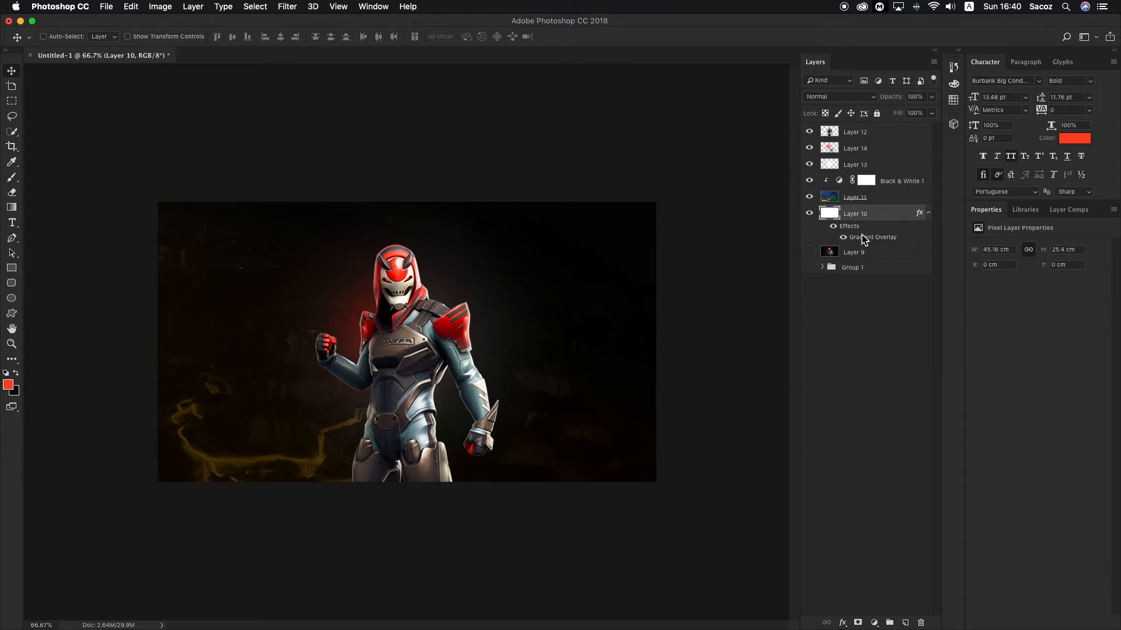
pyautogui.click(884, 84)
pyautogui.click(663, 214)
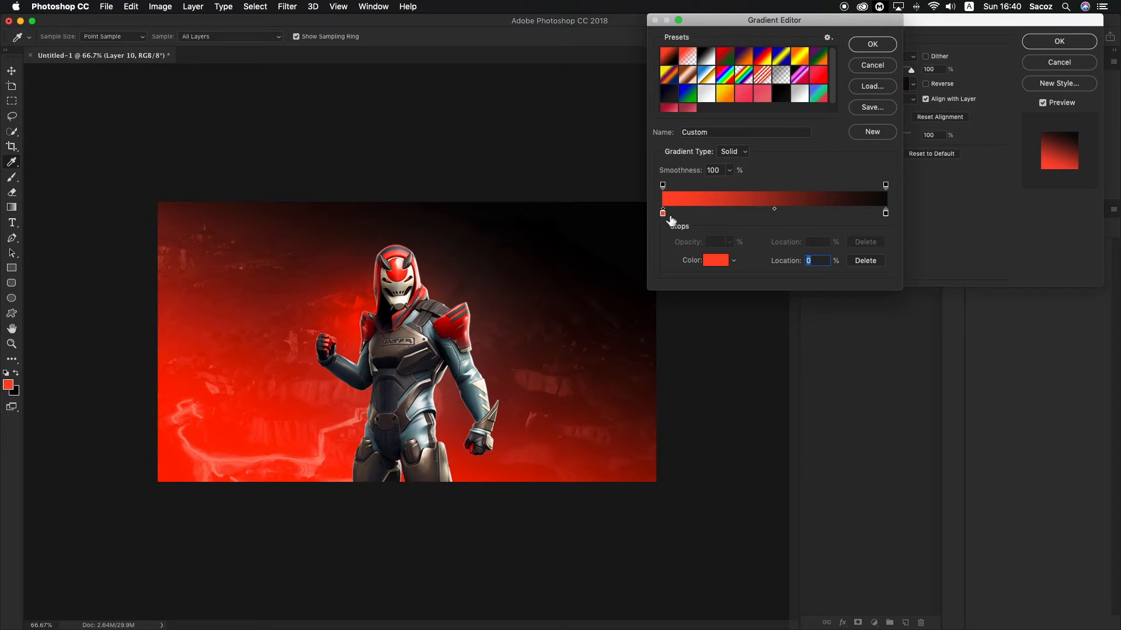
pyautogui.press('super+z')
pyautogui.click(664, 214)
pyautogui.doubleClick(663, 215)
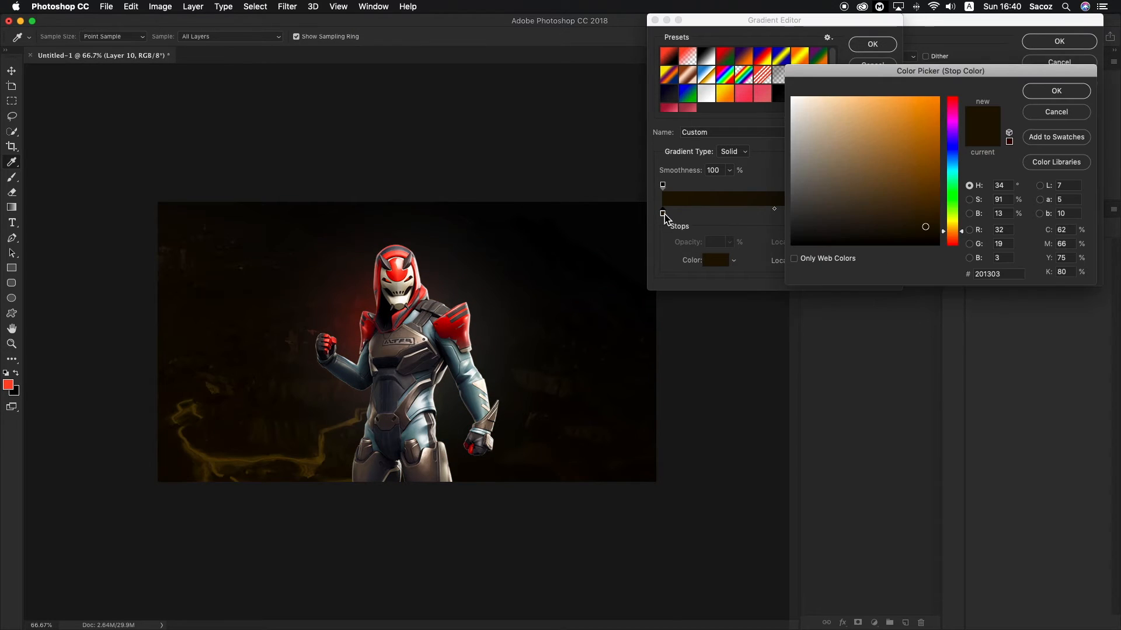
pyautogui.moveTo(961, 232); pyautogui.dragTo(957, 240)
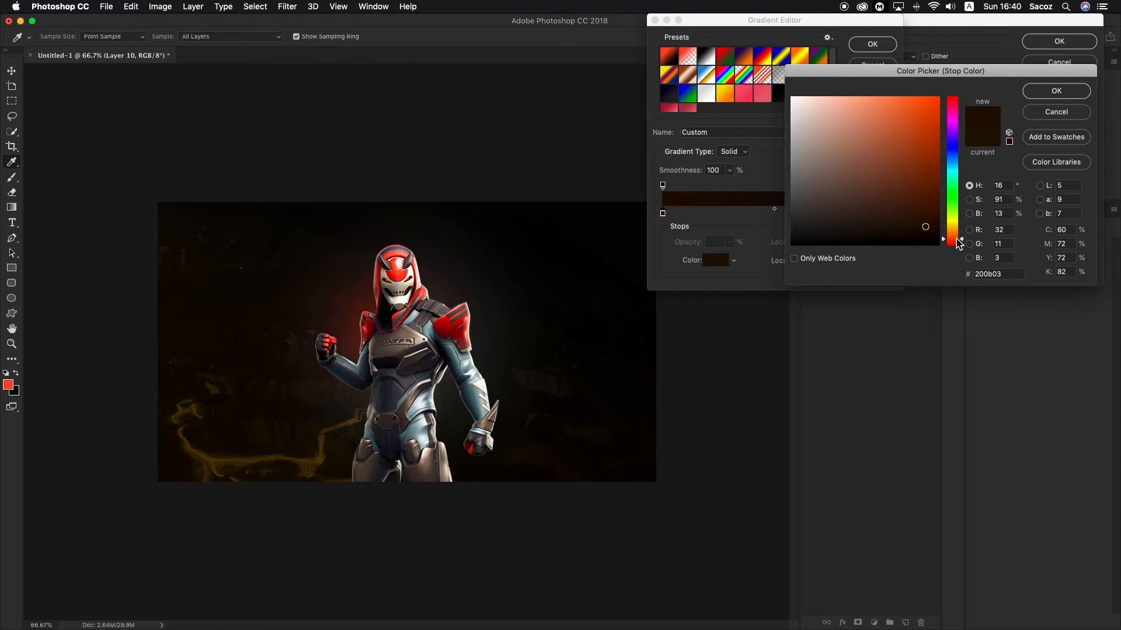
pyautogui.press('Return')
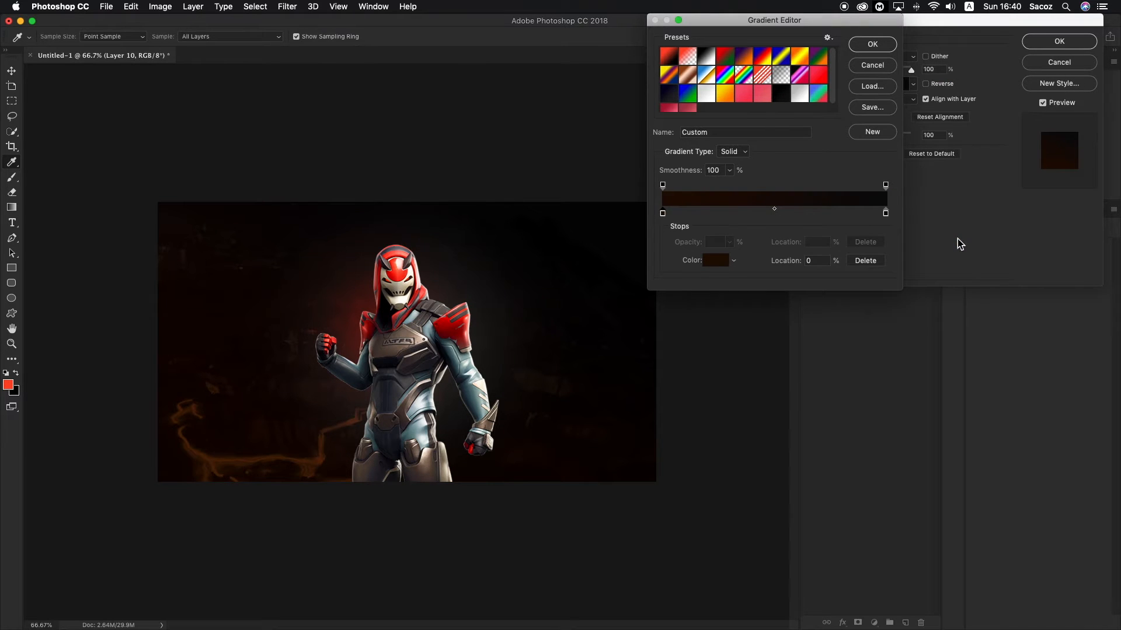
pyautogui.press('Return')
# - Change the end color stop of Layer 10's gradient overlay to dark blue 0f1528 and apply the layer style
pyautogui.click(890, 85)
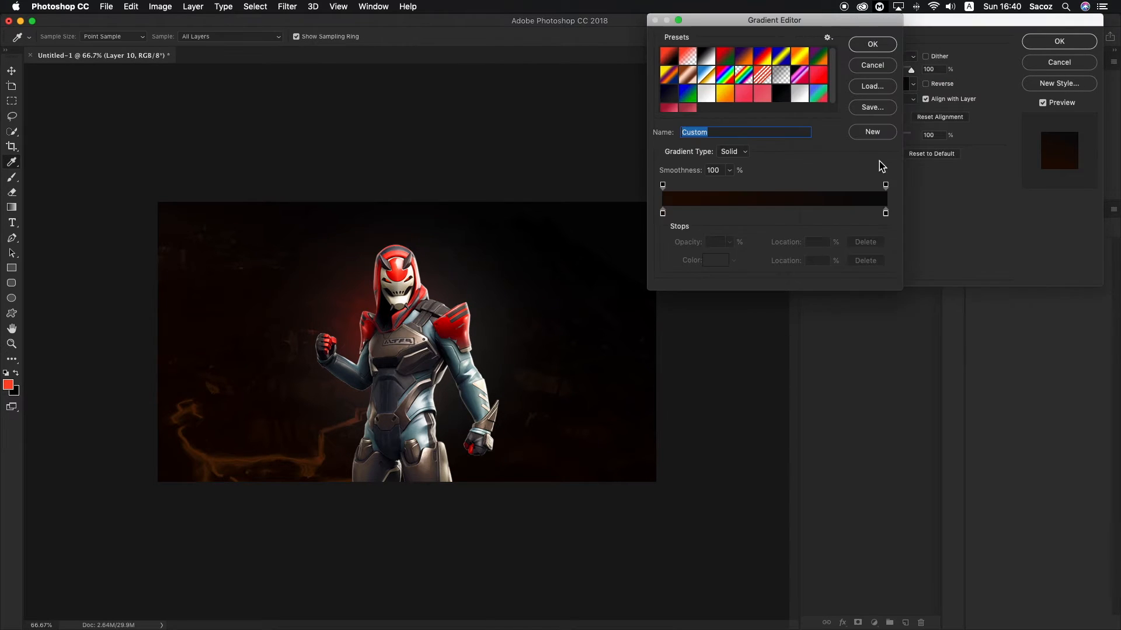
pyautogui.click(886, 214)
pyautogui.doubleClick(886, 214)
pyautogui.moveTo(958, 221); pyautogui.dragTo(957, 157)
pyautogui.moveTo(883, 227); pyautogui.dragTo(885, 222)
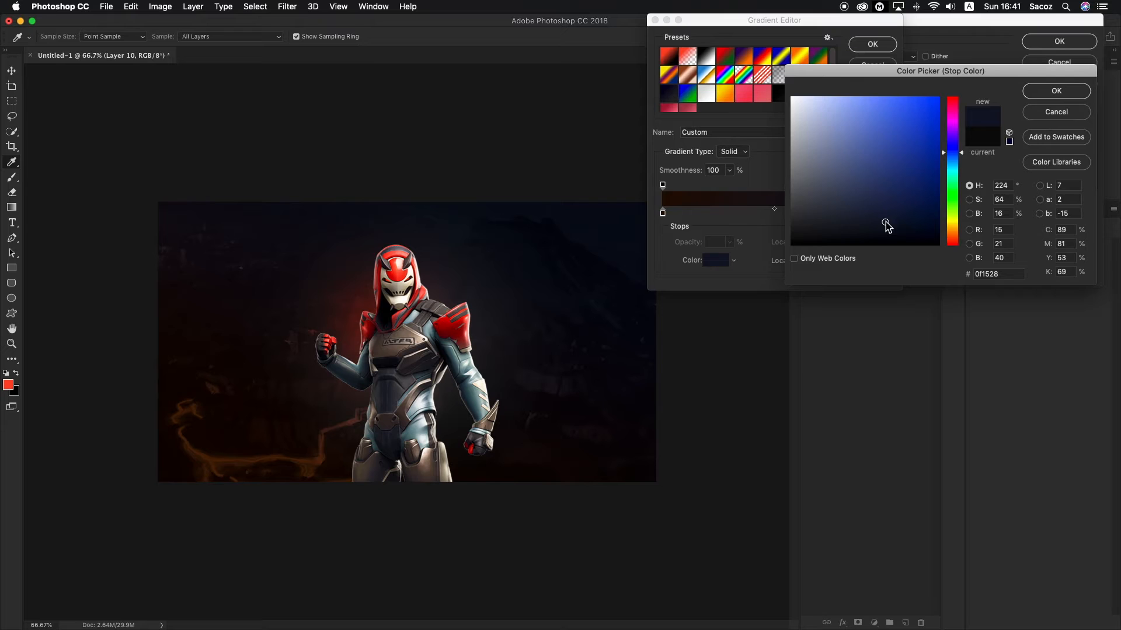
pyautogui.press('Return')
pyautogui.press('Return')
pyautogui.press('Return')
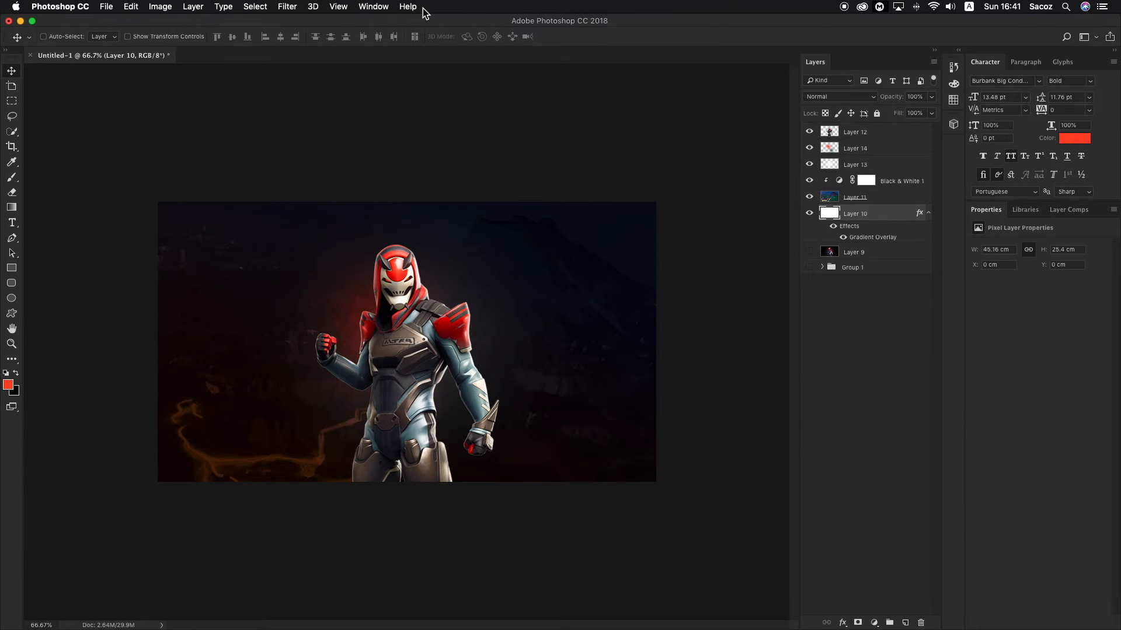
# - Show the Navigator docked in the Character and Glyphs group and set the view zoom to 67.03%
pyautogui.click(371, 7)
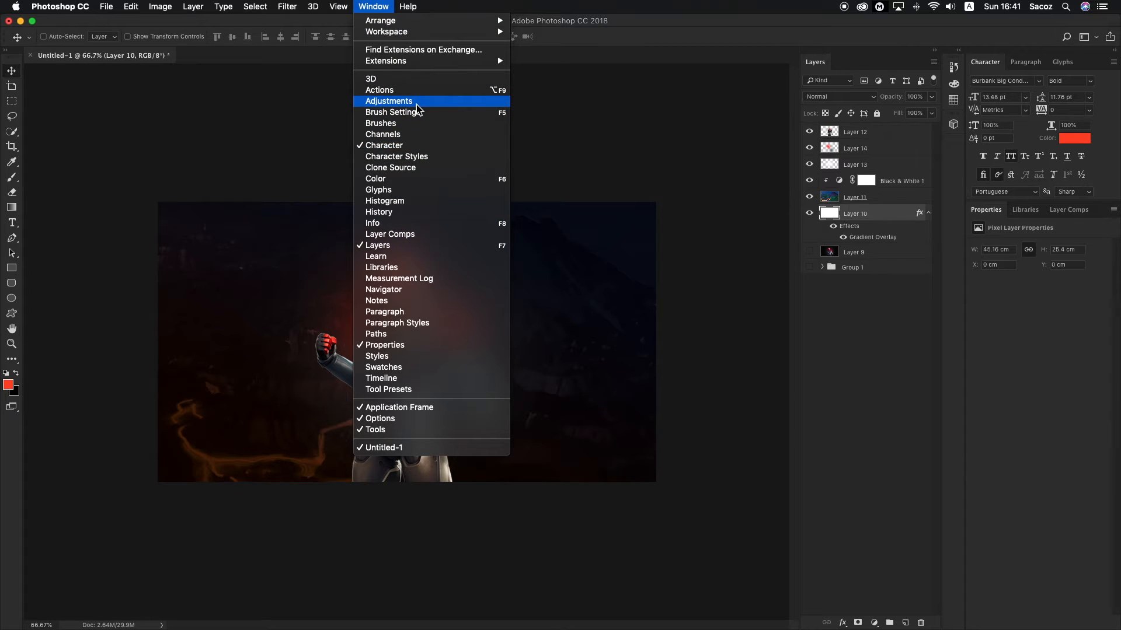
pyautogui.press('Escape')
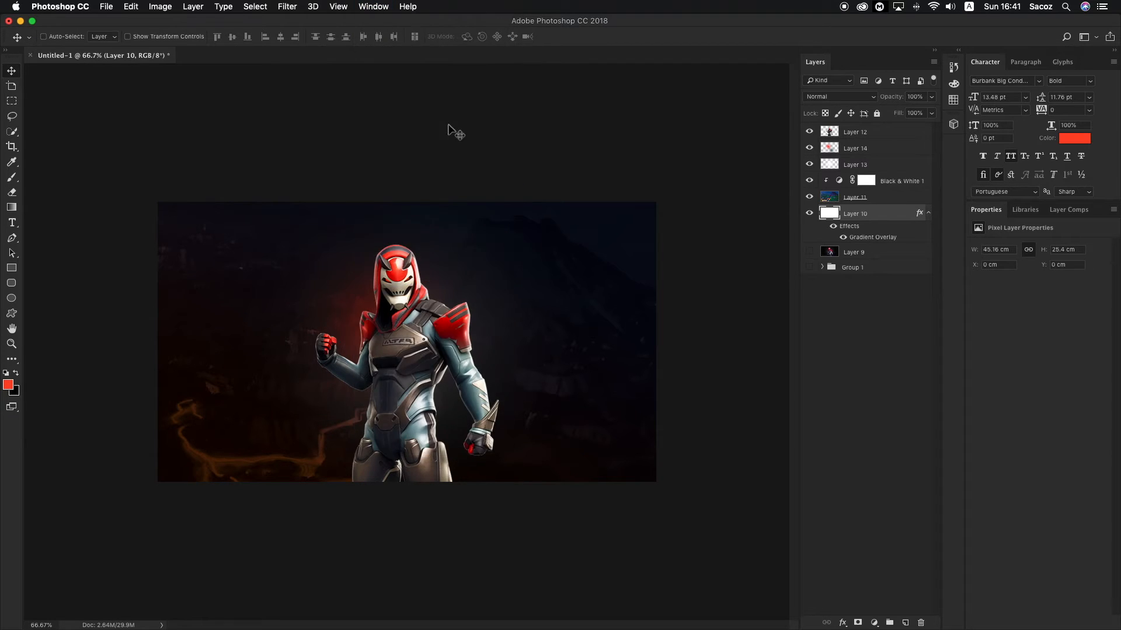
pyautogui.moveTo(845, 65); pyautogui.dragTo(1000, 64)
pyautogui.moveTo(1046, 203); pyautogui.dragTo(1051, 233)
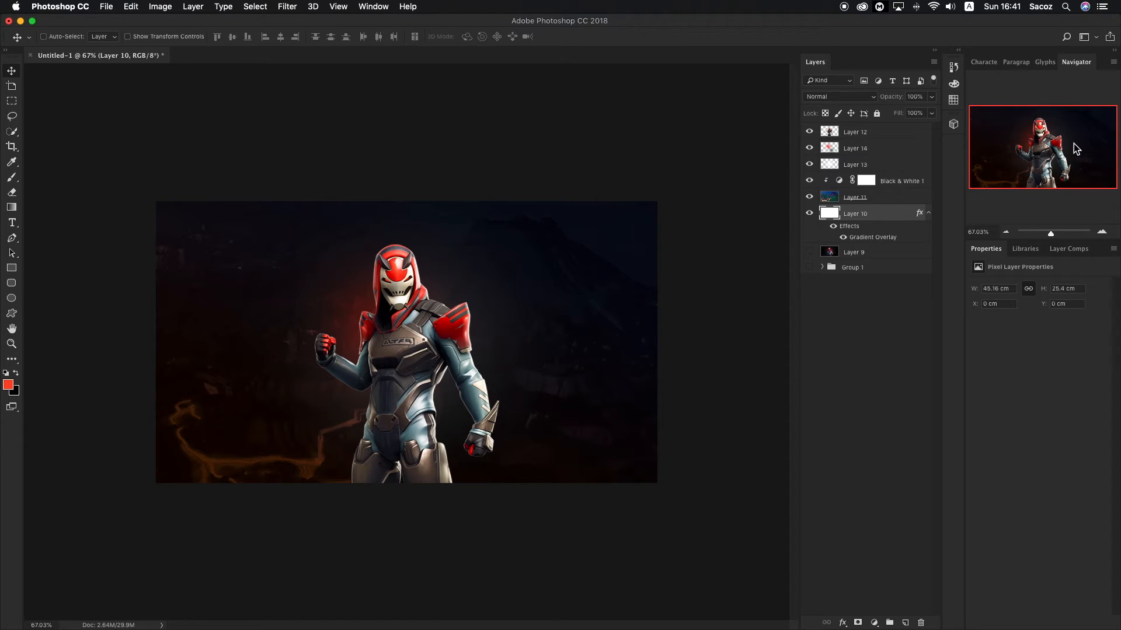
# - Add Layer 15 clipped to the character's Layer 12 and paint a soft black shadow over the character's legs
pyautogui.click(871, 136)
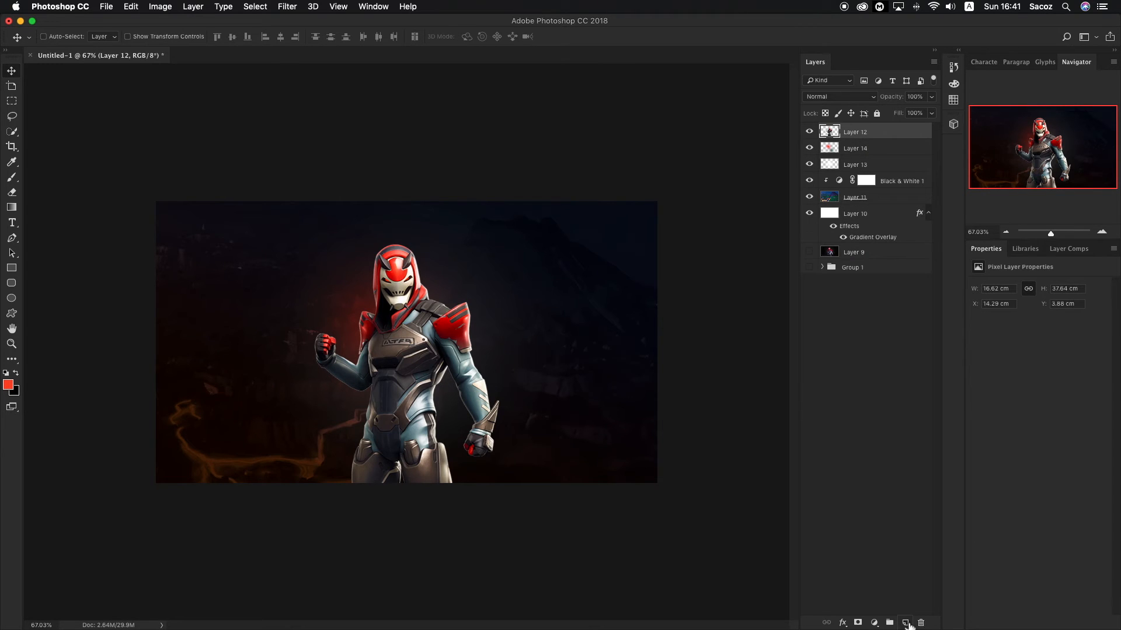
pyautogui.click(905, 623)
pyautogui.keyDown('alt'); pyautogui.click(865, 137); pyautogui.keyUp('alt')
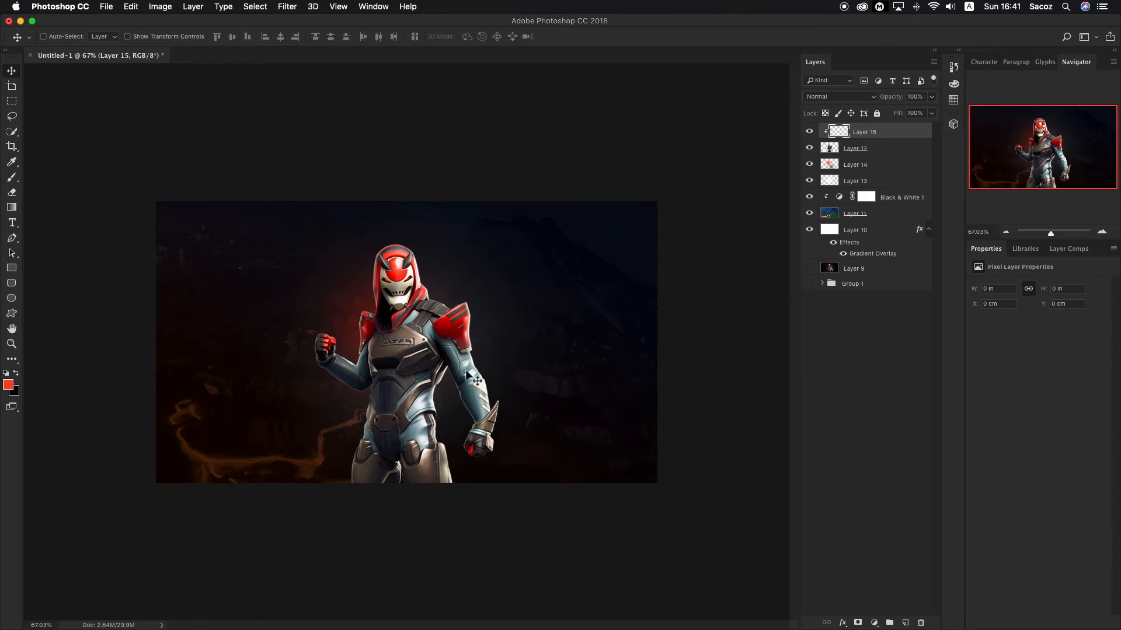
pyautogui.press('b')
pyautogui.press('x')
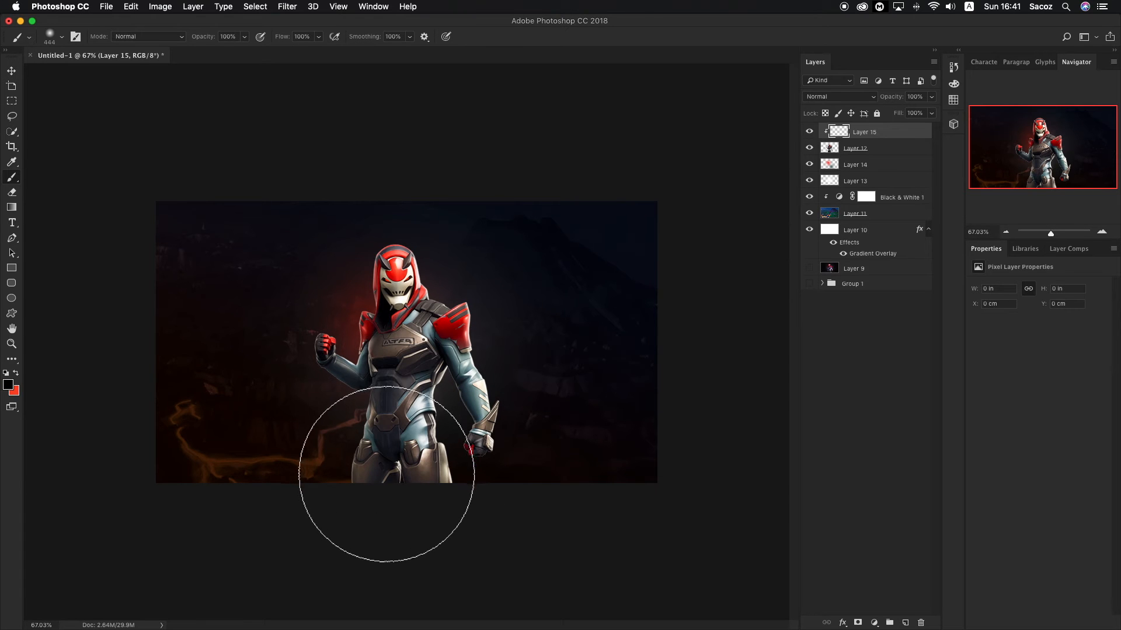
pyautogui.moveTo(388, 476); pyautogui.dragTo(393, 480)
# - Enlarge the black shadow on Layer 15 to about 36 by 19 cm and lower its opacity to 87%
pyautogui.press('super+t')
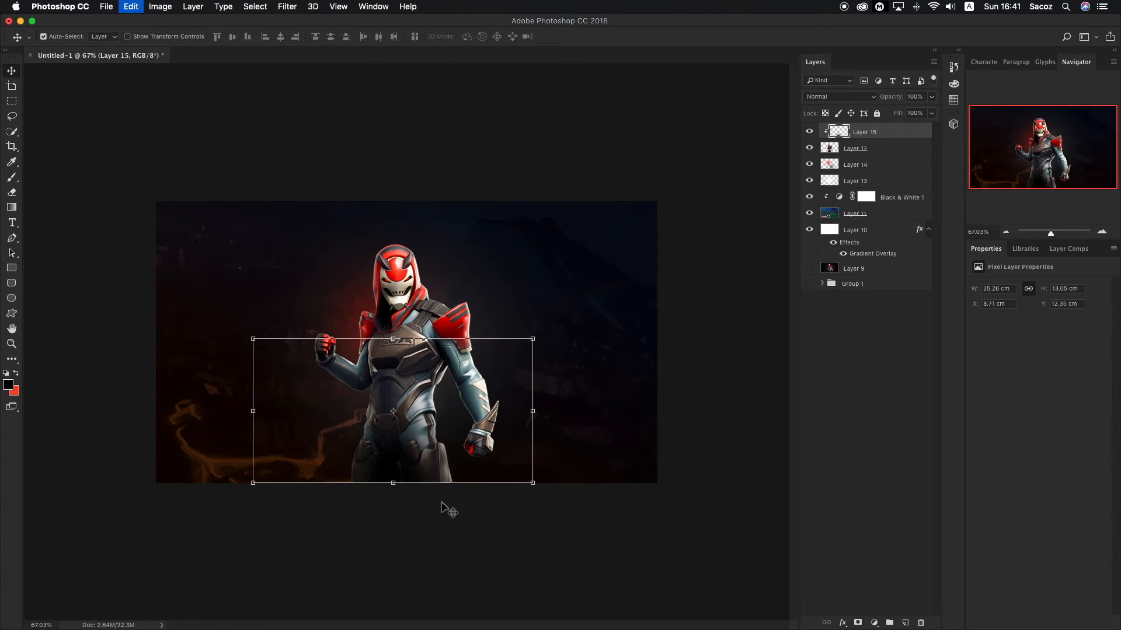
pyautogui.moveTo(529, 485)
pyautogui.mouseDown()
pyautogui.moveTo(565, 512)
pyautogui.moveTo(537, 488)
pyautogui.mouseUp()
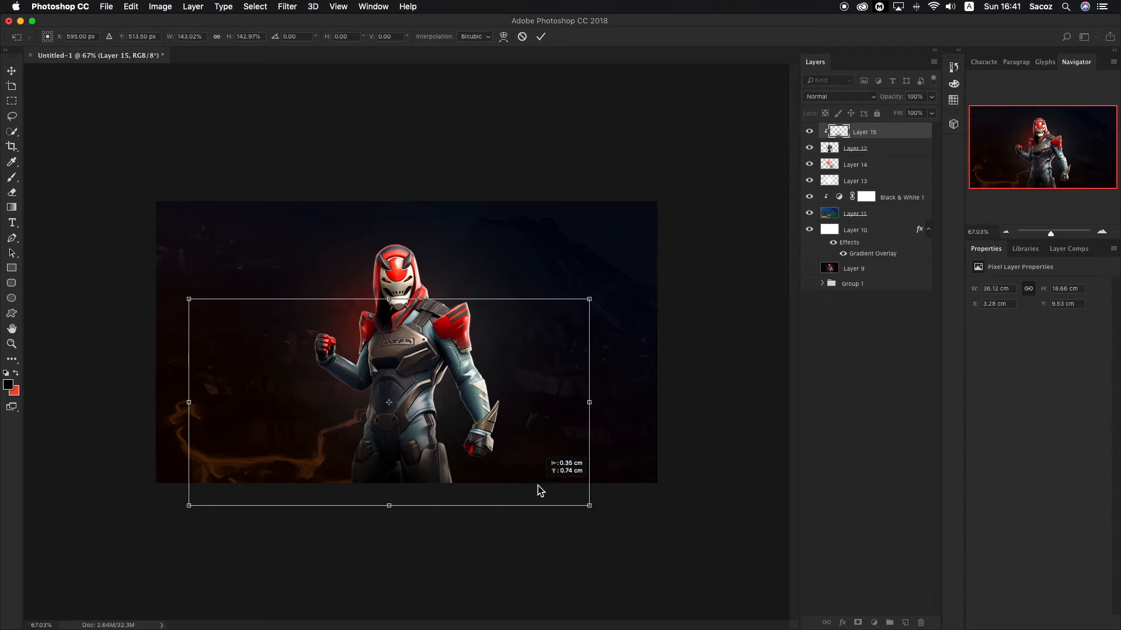
pyautogui.press('Return')
pyautogui.press('v')
pyautogui.moveTo(928, 111); pyautogui.dragTo(926, 110)
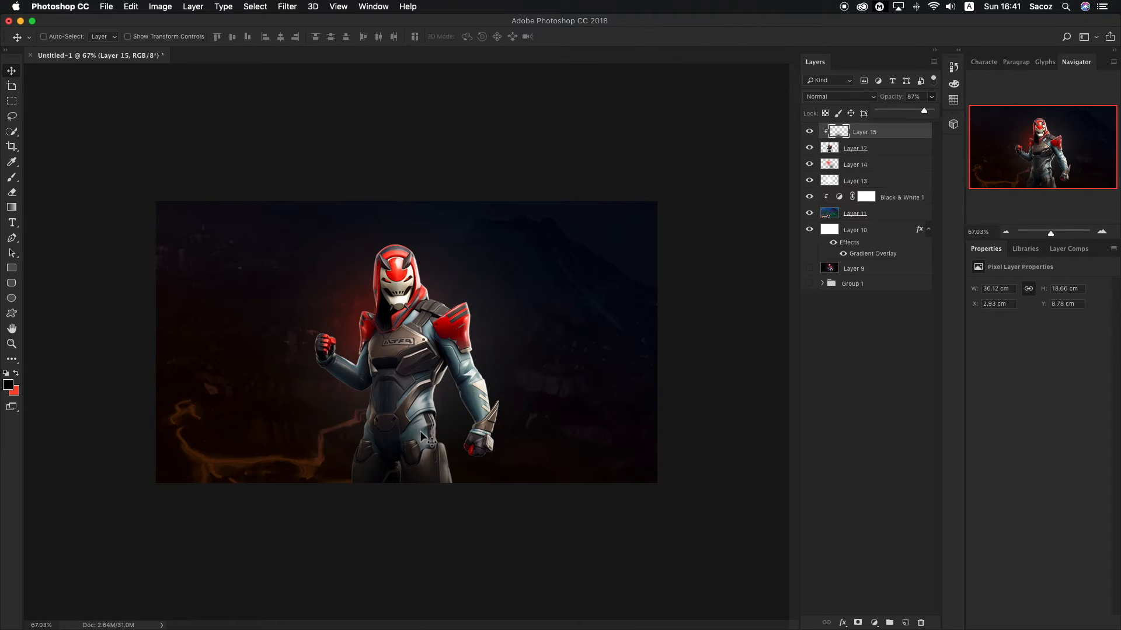
# - Add Layer 16 above Layer 15, clip it to the character, and make red ff4935 the foreground color
pyautogui.click(869, 139)
pyautogui.click(905, 623)
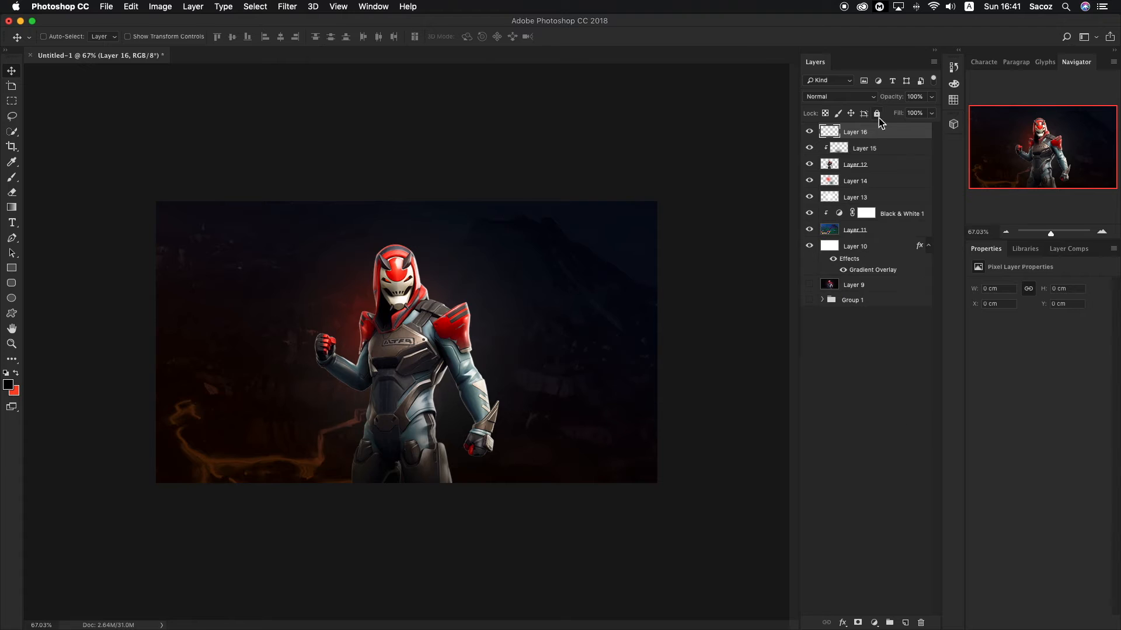
pyautogui.keyDown('alt'); pyautogui.click(877, 140); pyautogui.keyUp('alt')
pyautogui.press('b')
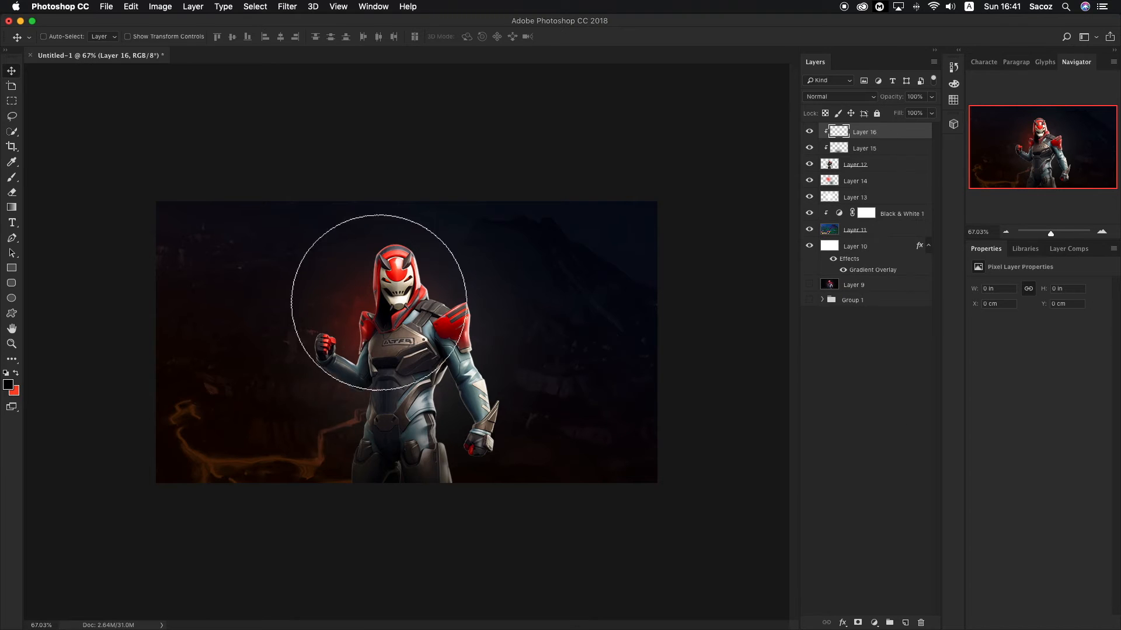
pyautogui.click(15, 373)
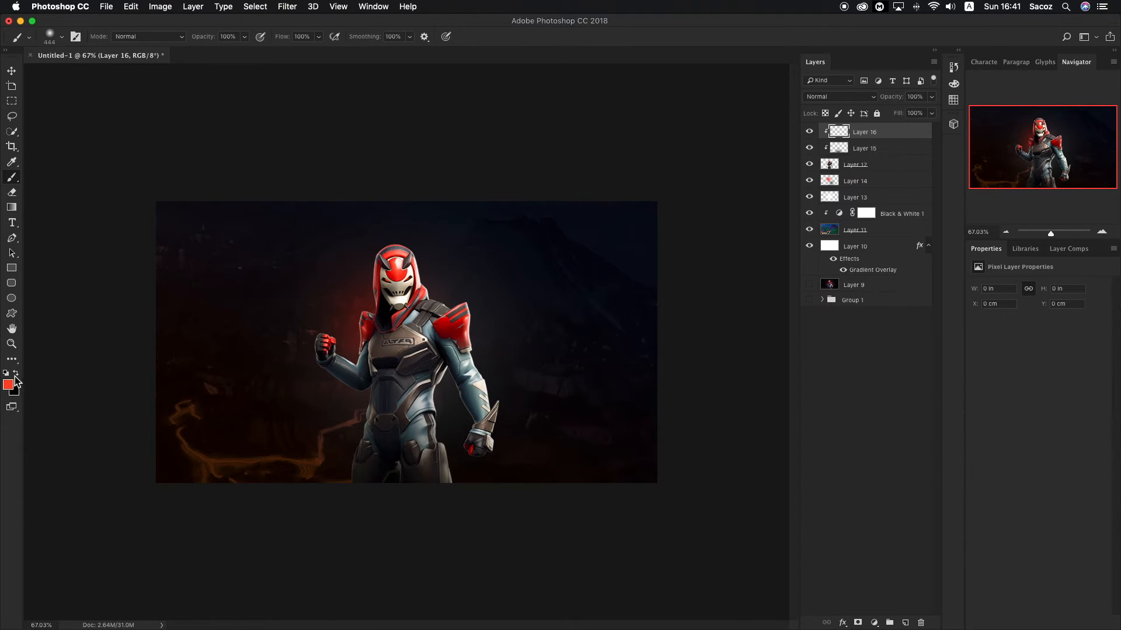
pyautogui.click(9, 386)
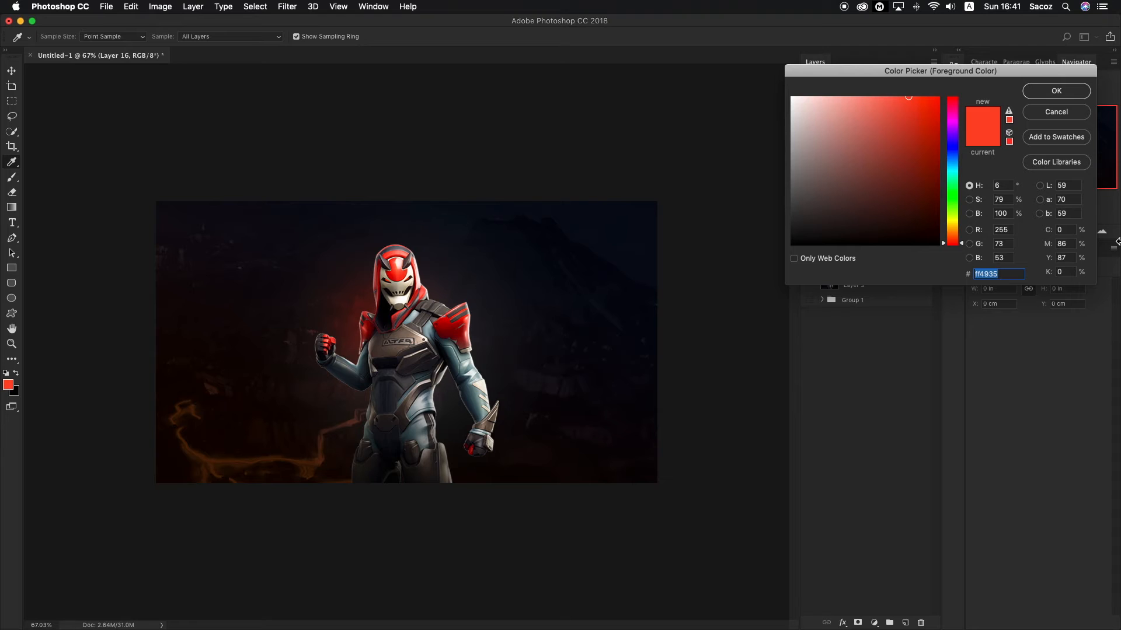
pyautogui.press('Return')
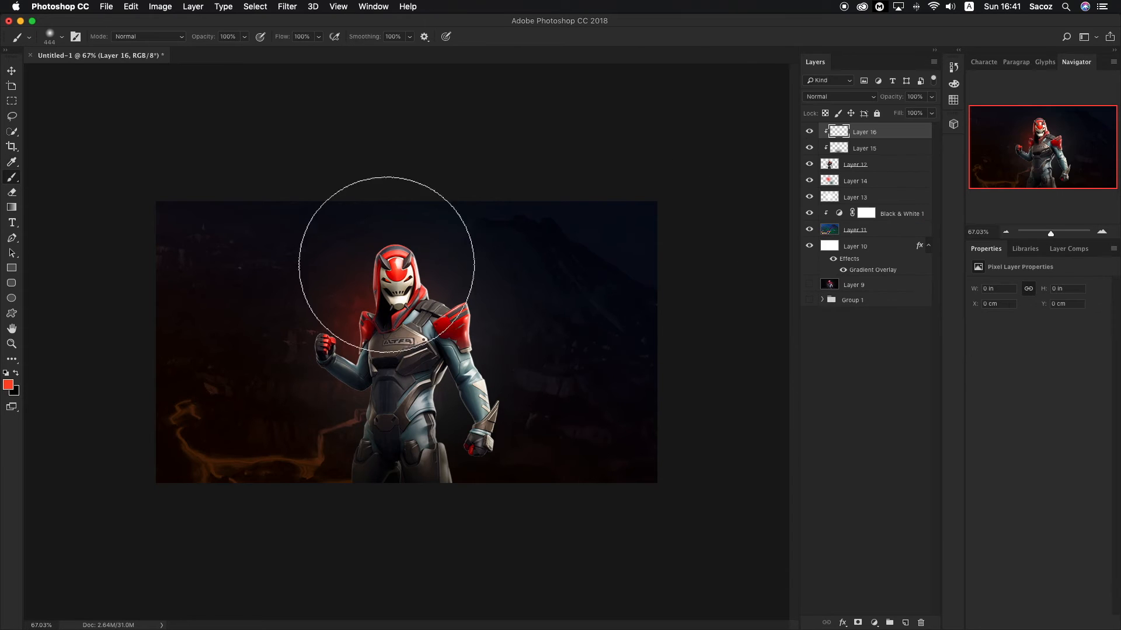
# - Paint red over the character's hood, scarf, forehead and shoulder pads on Layer 16 with a soft 57 px brush
pyautogui.click(56, 37)
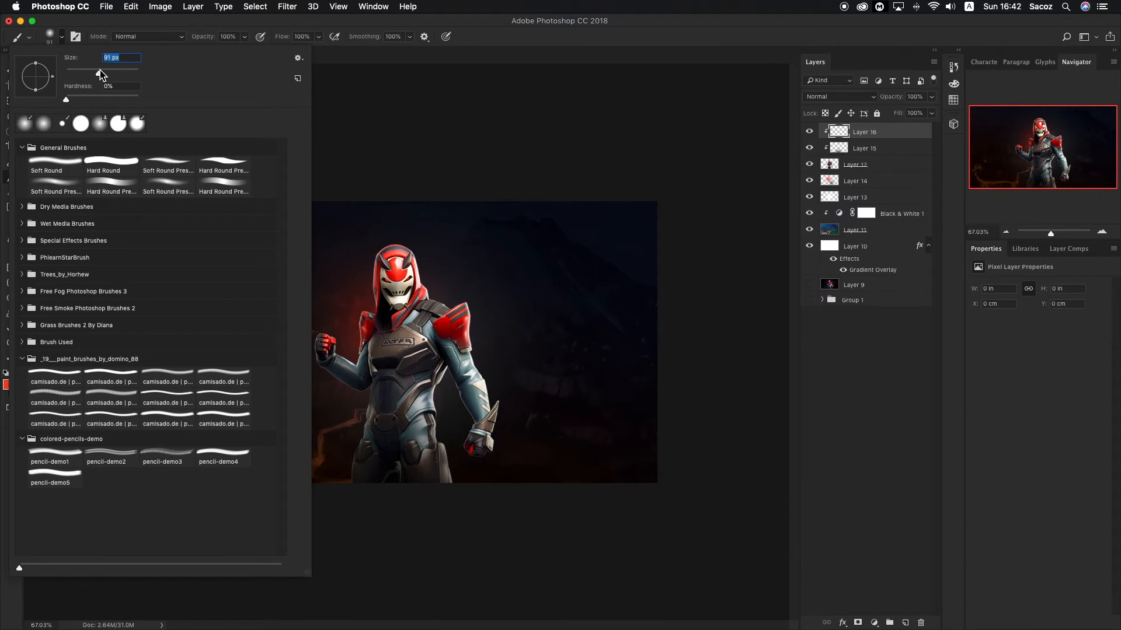
pyautogui.click(63, 39)
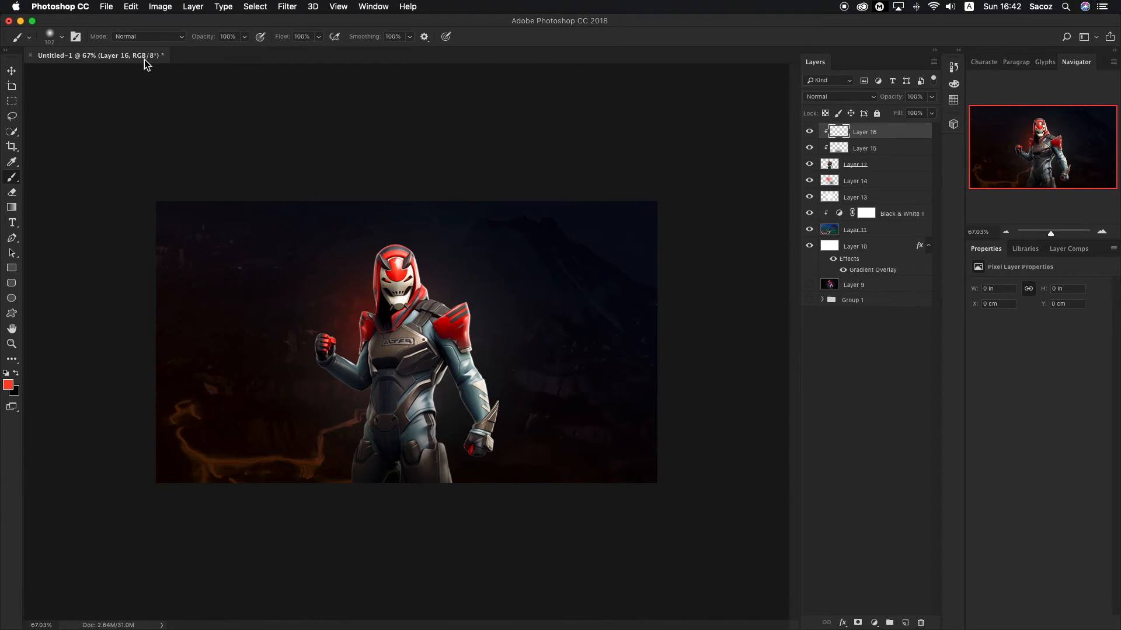
pyautogui.click(61, 37)
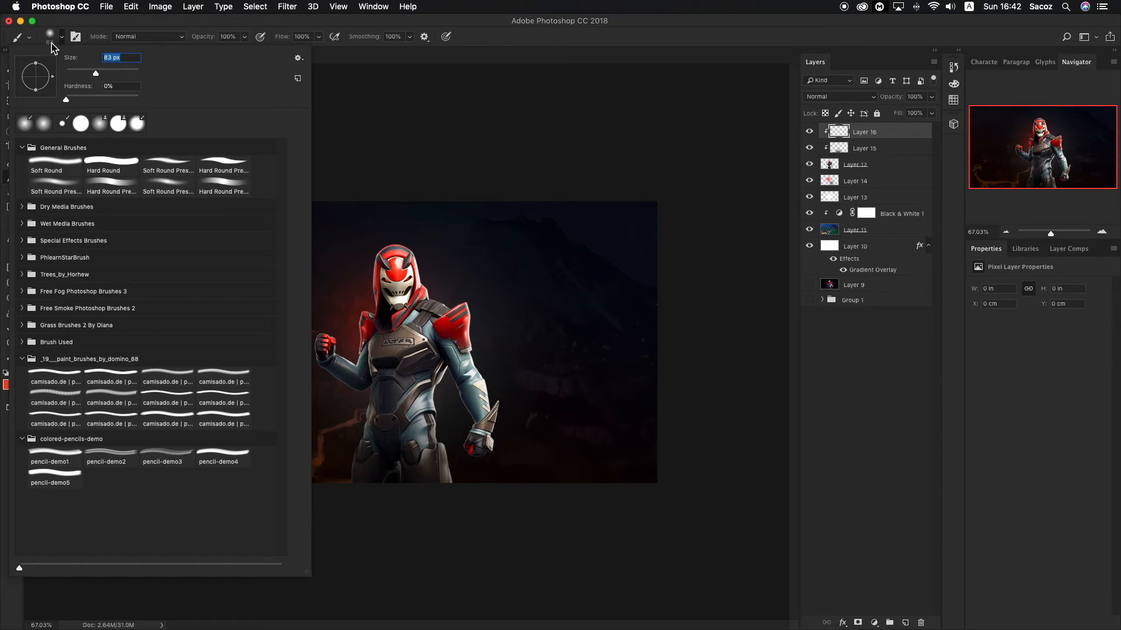
pyautogui.click(63, 38)
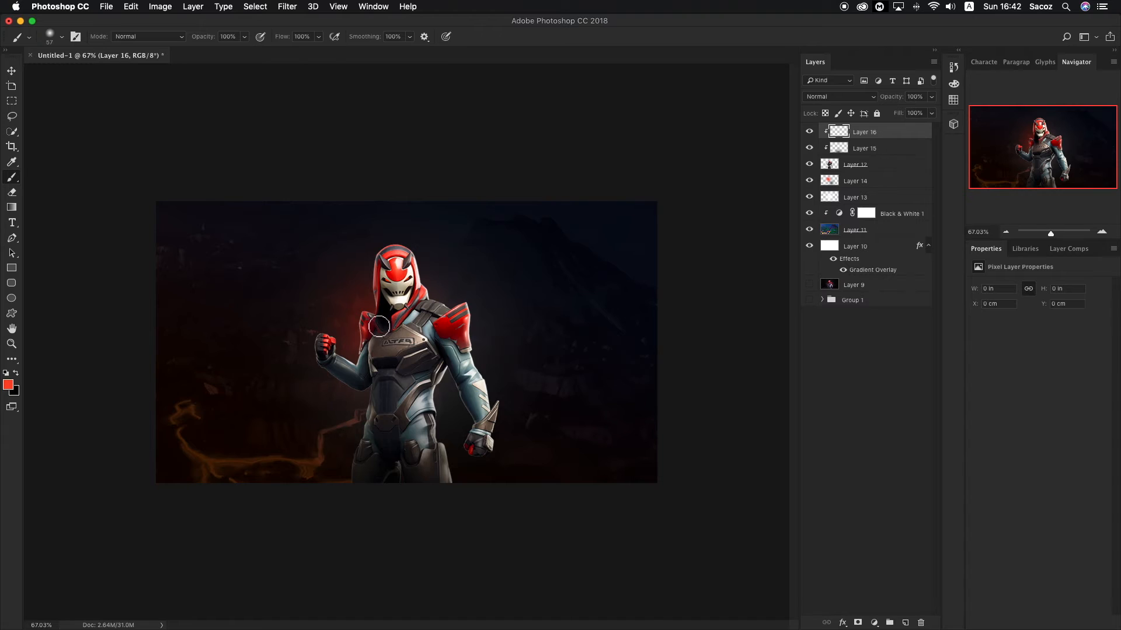
pyautogui.moveTo(365, 322)
pyautogui.mouseDown()
pyautogui.moveTo(373, 259)
pyautogui.moveTo(404, 243)
pyautogui.moveTo(394, 250)
pyautogui.moveTo(425, 258)
pyautogui.moveTo(431, 308)
pyautogui.moveTo(426, 300)
pyautogui.moveTo(387, 334)
pyautogui.mouseUp()
pyautogui.moveTo(461, 319)
pyautogui.mouseDown()
pyautogui.moveTo(467, 309)
pyautogui.moveTo(467, 347)
pyautogui.moveTo(440, 326)
pyautogui.moveTo(457, 316)
pyautogui.mouseUp()
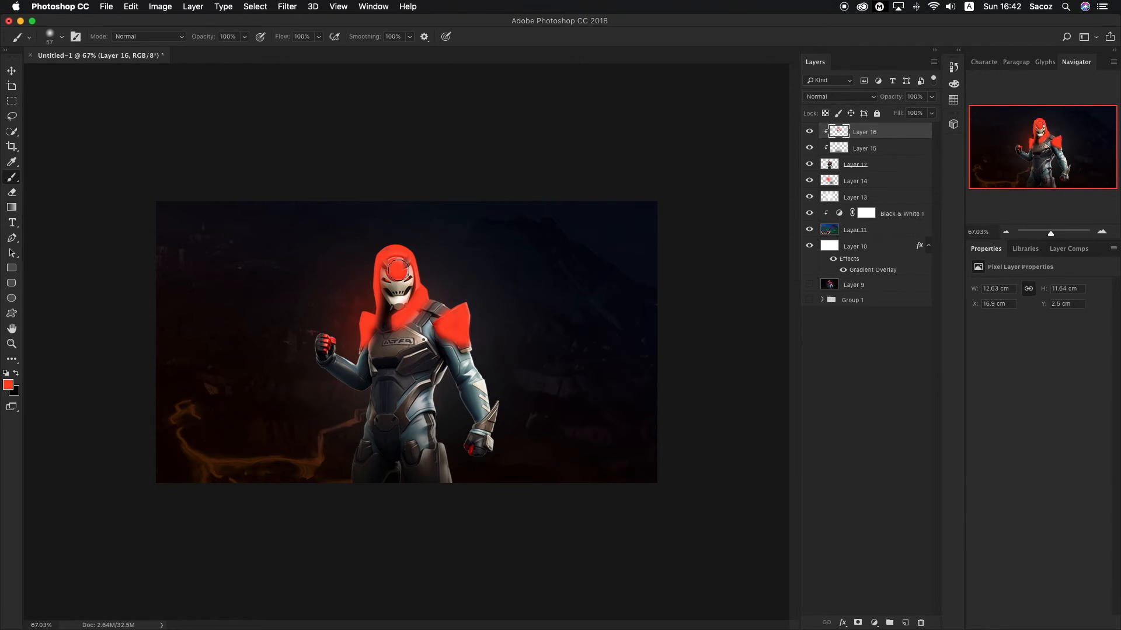
# - Set the blend mode of the red paint layer, Layer 16, to Overlay after trying Soft Light
pyautogui.press('z')
pyautogui.click(401, 341)
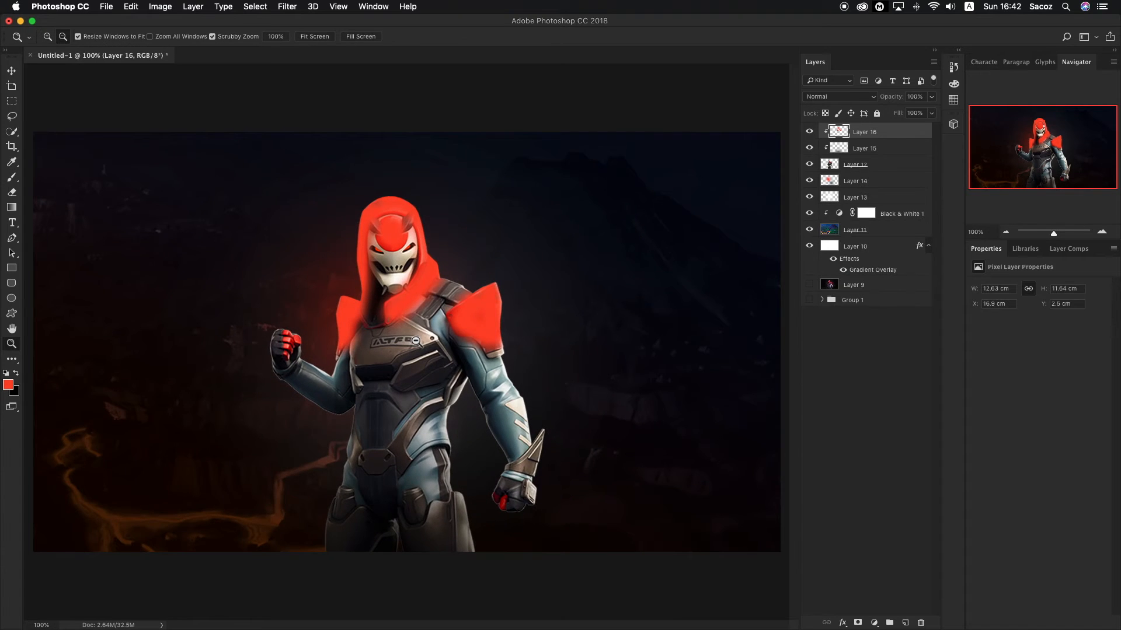
pyautogui.keyDown('alt'); pyautogui.click(415, 342); pyautogui.keyUp('alt')
pyautogui.keyDown('alt'); pyautogui.click(416, 341); pyautogui.keyUp('alt')
pyautogui.click(415, 342)
pyautogui.press('v')
pyautogui.click(831, 97)
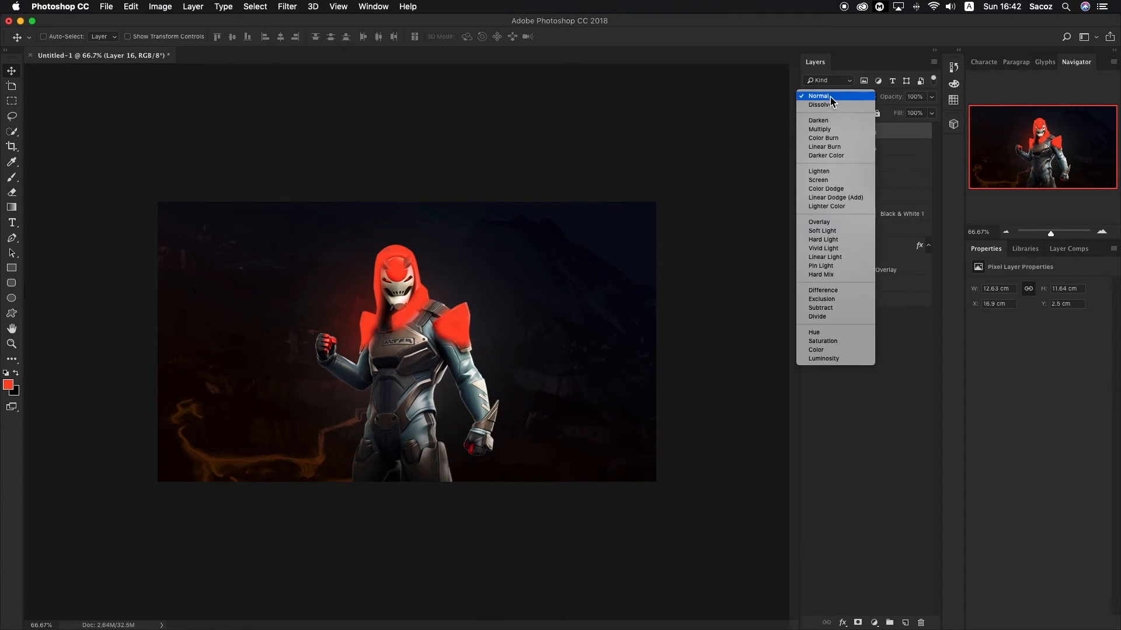
pyautogui.click(858, 231)
pyautogui.click(858, 97)
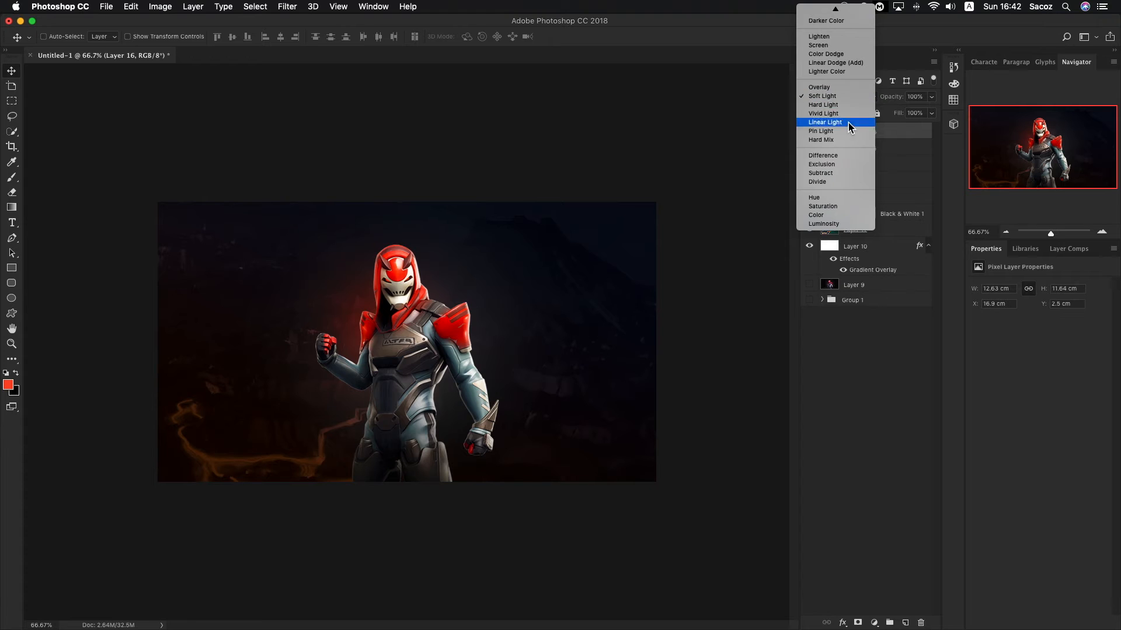
pyautogui.click(858, 88)
# - Lower the opacity of Layer 16 to 77%
pyautogui.press('z')
pyautogui.keyDown('alt'); pyautogui.click(420, 299); pyautogui.keyUp('alt')
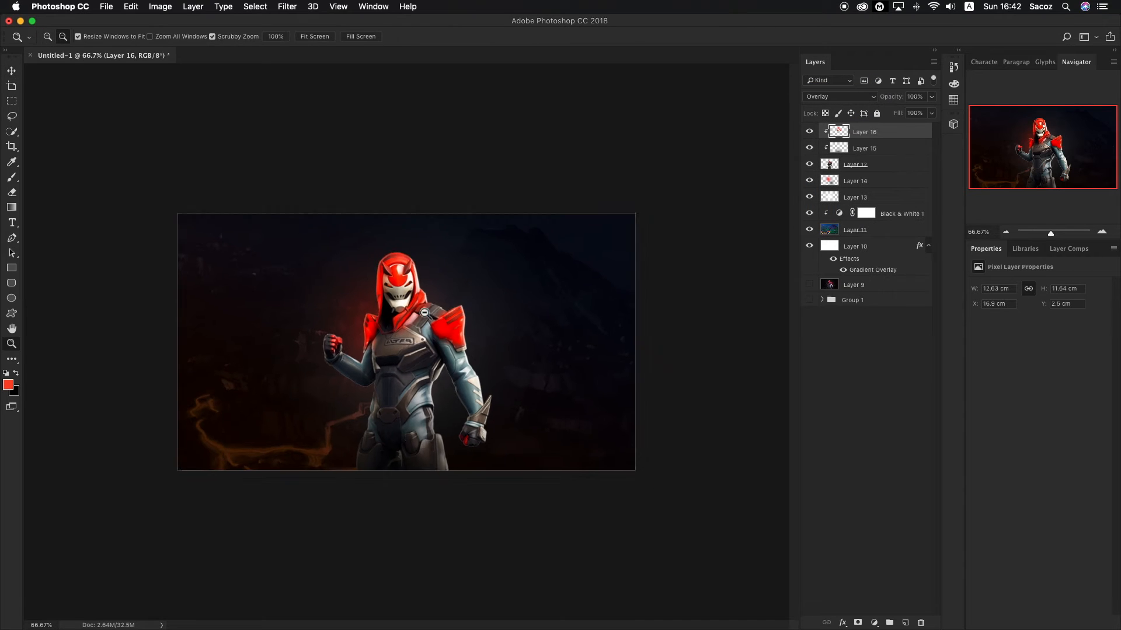
pyautogui.click(409, 309)
pyautogui.press('v')
pyautogui.click(931, 113)
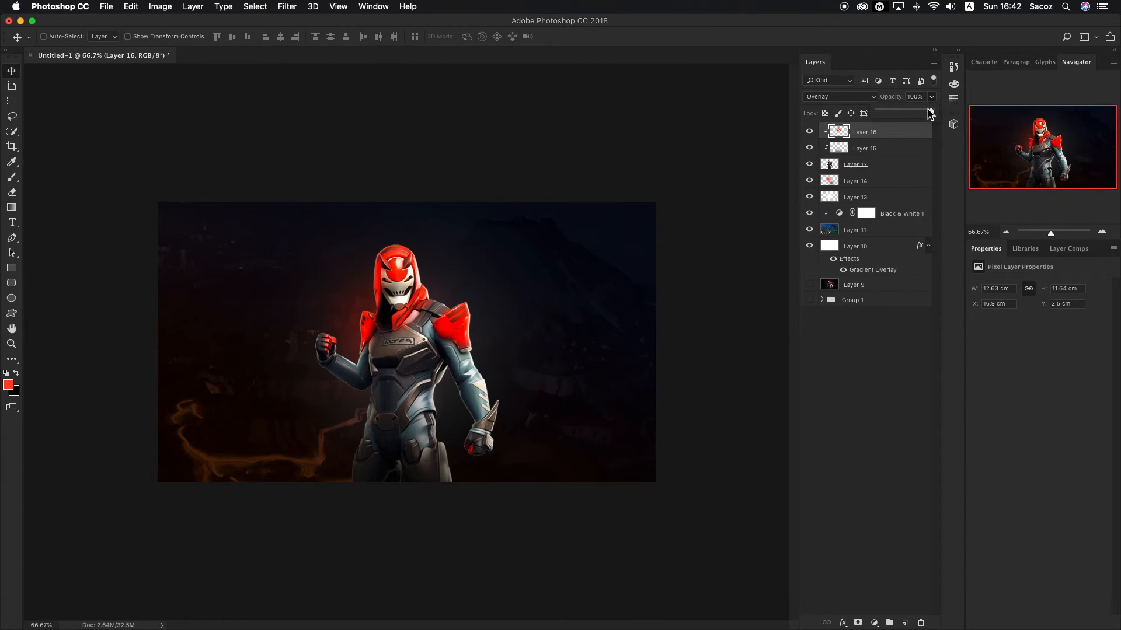
pyautogui.moveTo(922, 110); pyautogui.dragTo(920, 110)
# - Add Layer 17 above Layer 16 and clip it to the character
pyautogui.press('z')
pyautogui.keyDown('alt'); pyautogui.click(582, 246); pyautogui.keyUp('alt')
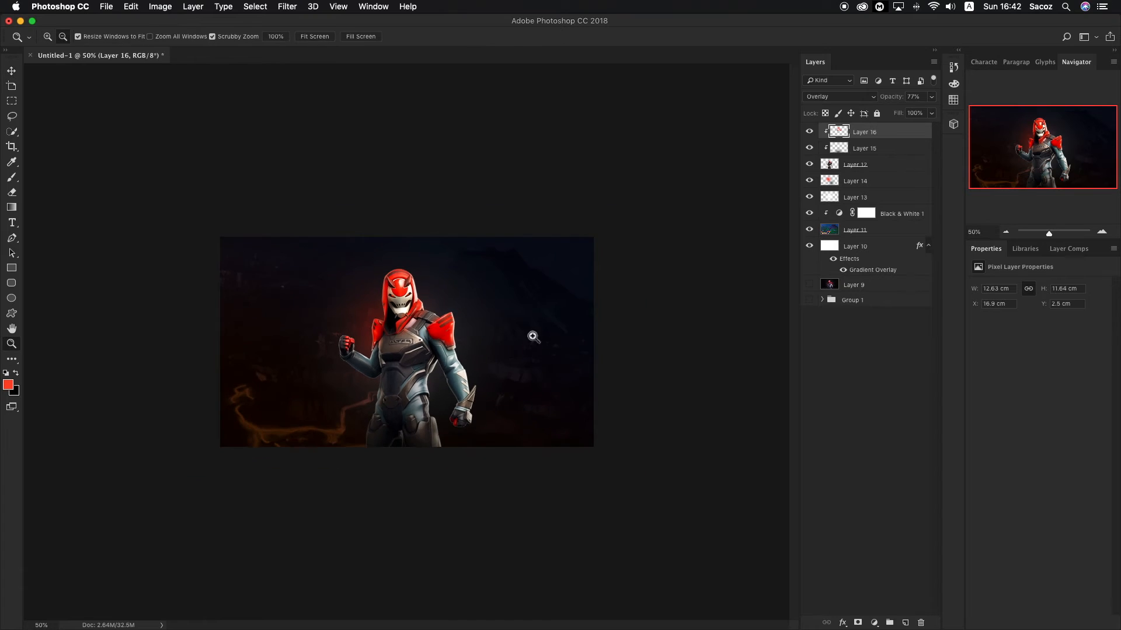
pyautogui.click(431, 296)
pyautogui.press('v')
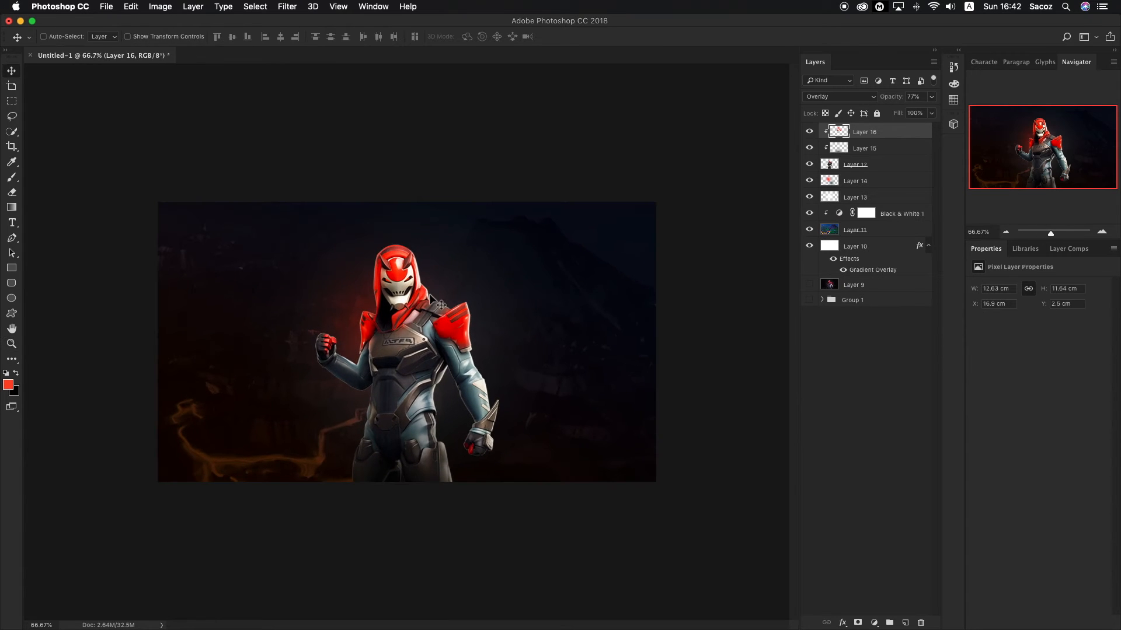
pyautogui.click(905, 623)
pyautogui.keyDown('alt'); pyautogui.click(869, 140); pyautogui.keyUp('alt')
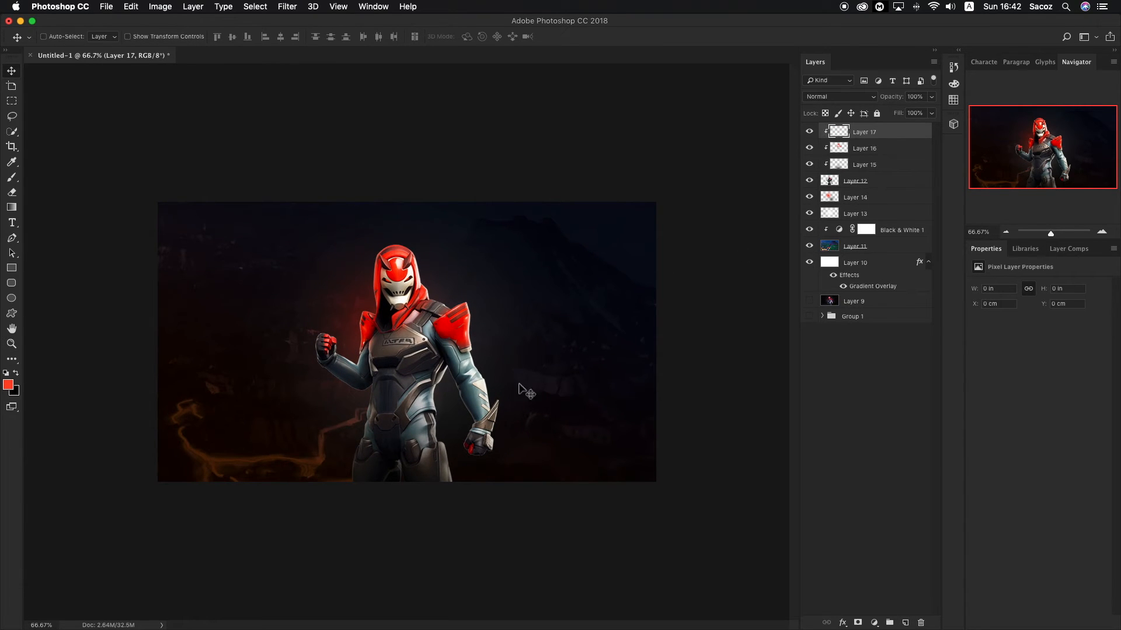
# - Try painting the character's arm with a dark blue-gray sampled from the suit, and undo the stroke
pyautogui.press('b')
pyautogui.click(8, 386)
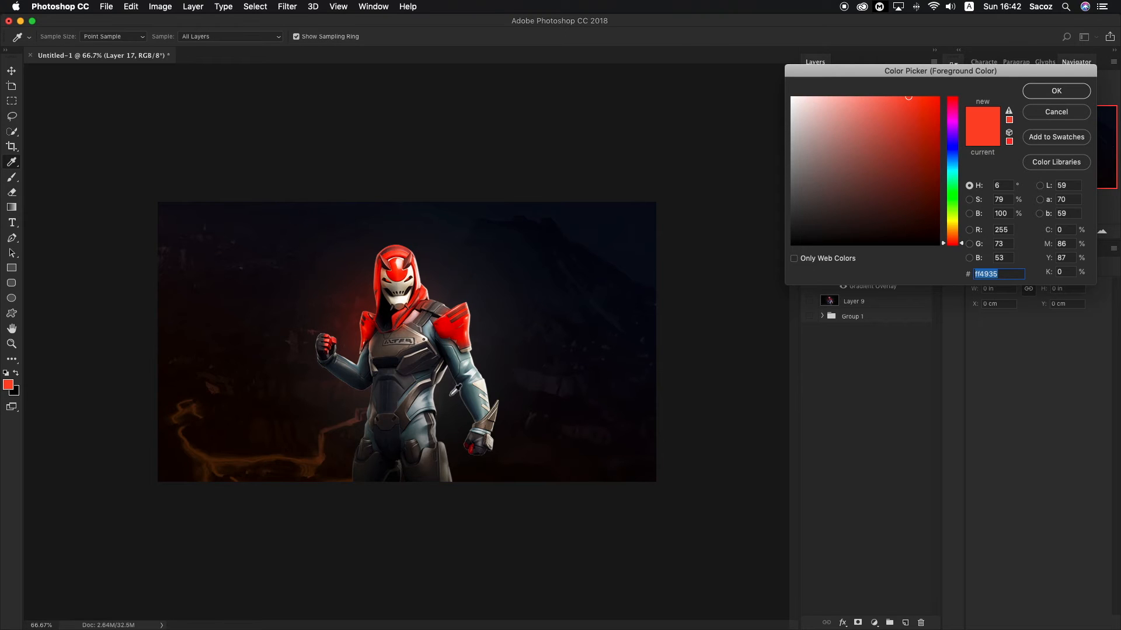
pyautogui.click(423, 384)
pyautogui.press('Return')
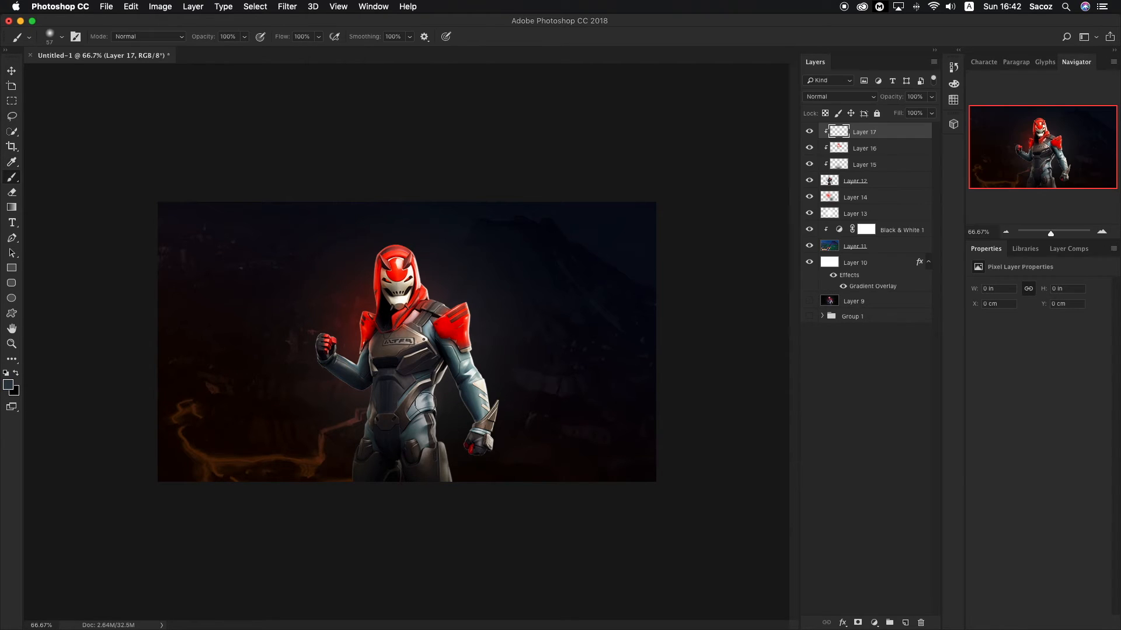
pyautogui.moveTo(446, 345)
pyautogui.mouseDown()
pyautogui.moveTo(487, 394)
pyautogui.moveTo(487, 447)
pyautogui.moveTo(470, 378)
pyautogui.moveTo(442, 345)
pyautogui.moveTo(489, 403)
pyautogui.moveTo(464, 365)
pyautogui.mouseUp()
pyautogui.press('super+z')
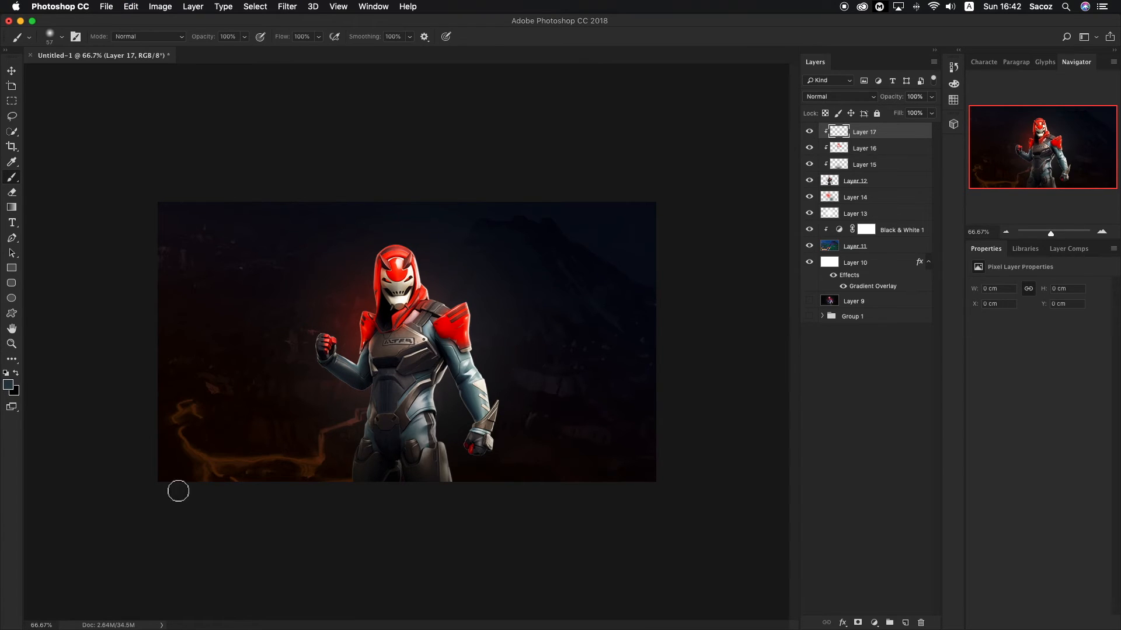
# - Make blue 3367ea the foreground color and paint it over the character's arms, torso side and thighs on Layer 17
pyautogui.click(10, 387)
pyautogui.click(907, 108)
pyautogui.moveTo(952, 195); pyautogui.dragTo(953, 157)
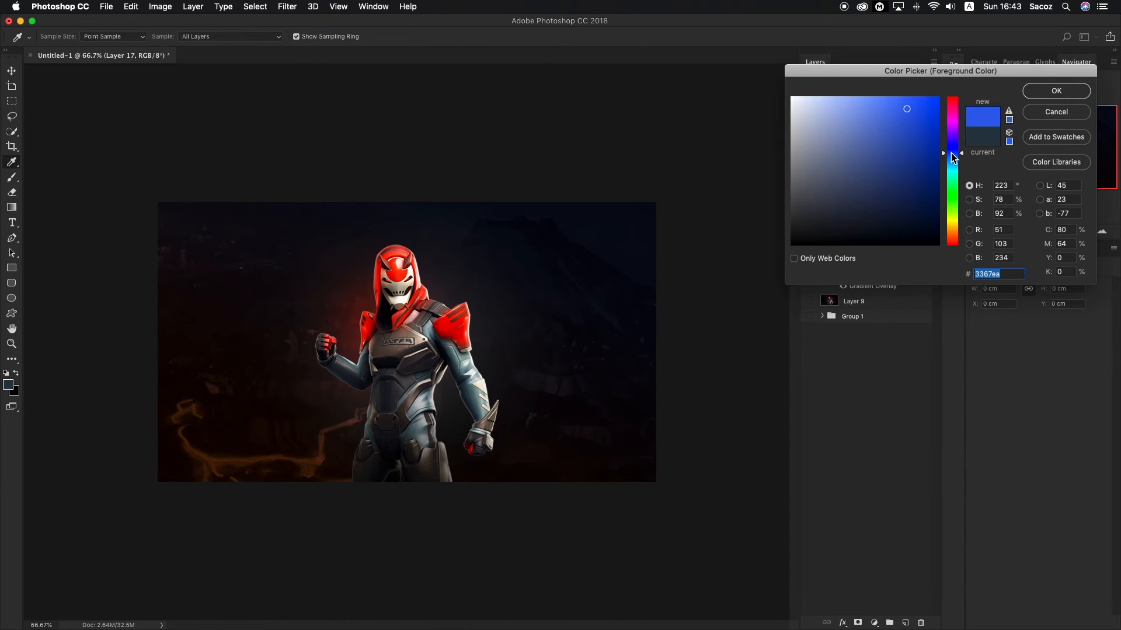
pyautogui.press('Return')
pyautogui.moveTo(483, 417)
pyautogui.mouseDown()
pyautogui.moveTo(474, 367)
pyautogui.moveTo(445, 339)
pyautogui.moveTo(444, 377)
pyautogui.moveTo(482, 418)
pyautogui.moveTo(432, 333)
pyautogui.moveTo(425, 441)
pyautogui.moveTo(444, 394)
pyautogui.moveTo(428, 451)
pyautogui.moveTo(422, 423)
pyautogui.moveTo(397, 432)
pyautogui.moveTo(407, 400)
pyautogui.mouseUp()
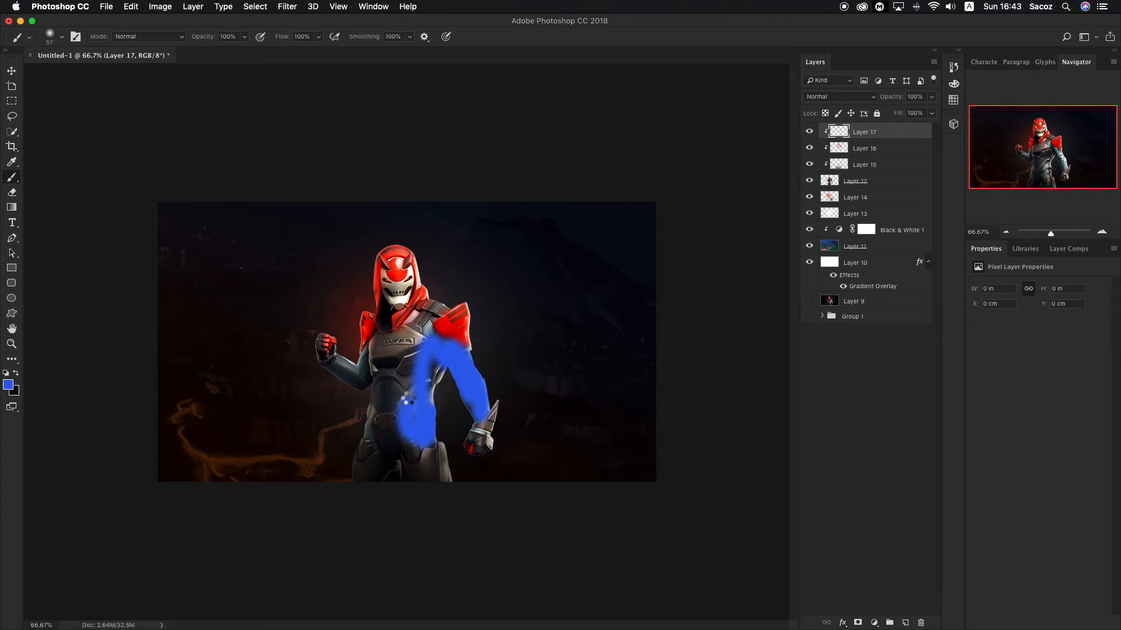
pyautogui.moveTo(365, 357)
pyautogui.mouseDown()
pyautogui.moveTo(345, 384)
pyautogui.moveTo(334, 370)
pyautogui.moveTo(365, 383)
pyautogui.moveTo(333, 368)
pyautogui.mouseUp()
pyautogui.moveTo(369, 429); pyautogui.dragTo(377, 447)
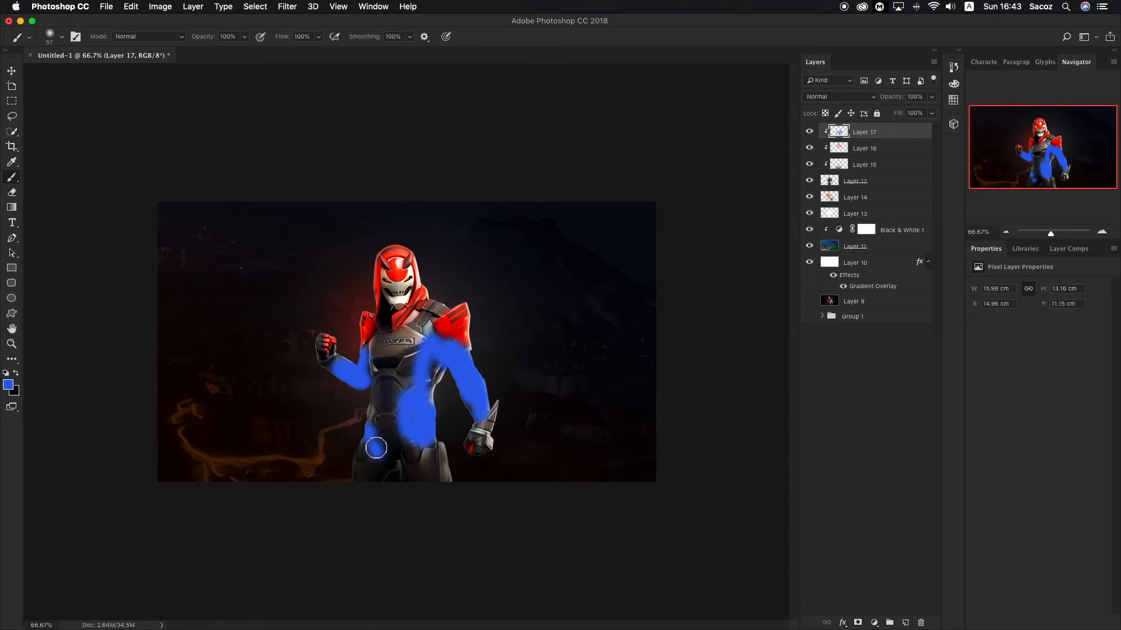
# - Set Layer 17's blend mode to Overlay and lower its opacity to 91%
pyautogui.click(816, 96)
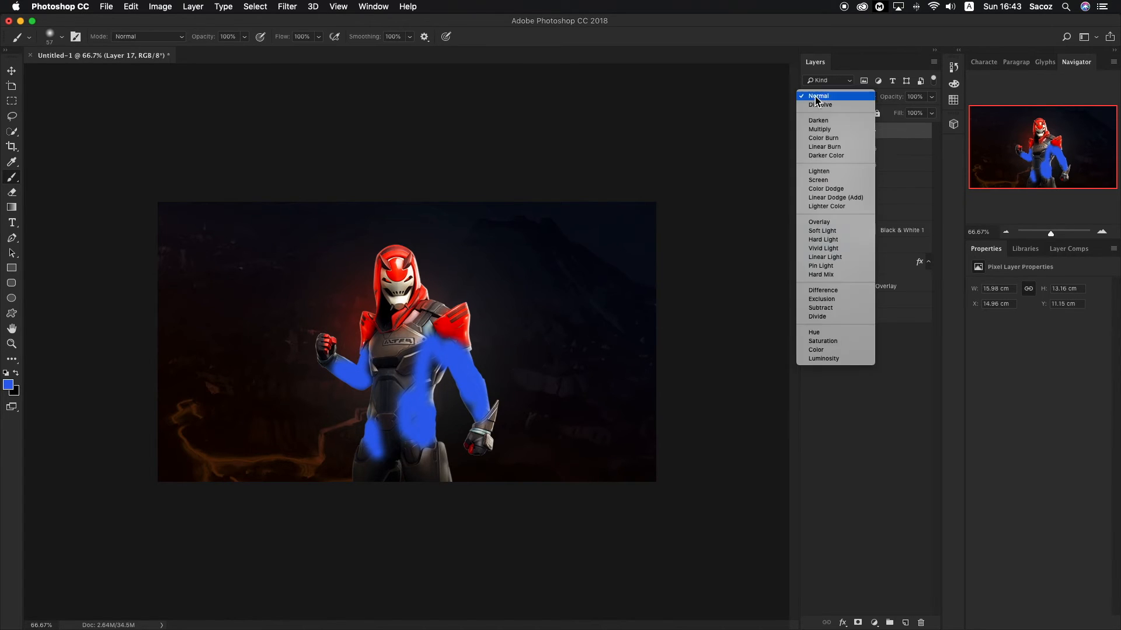
pyautogui.click(839, 224)
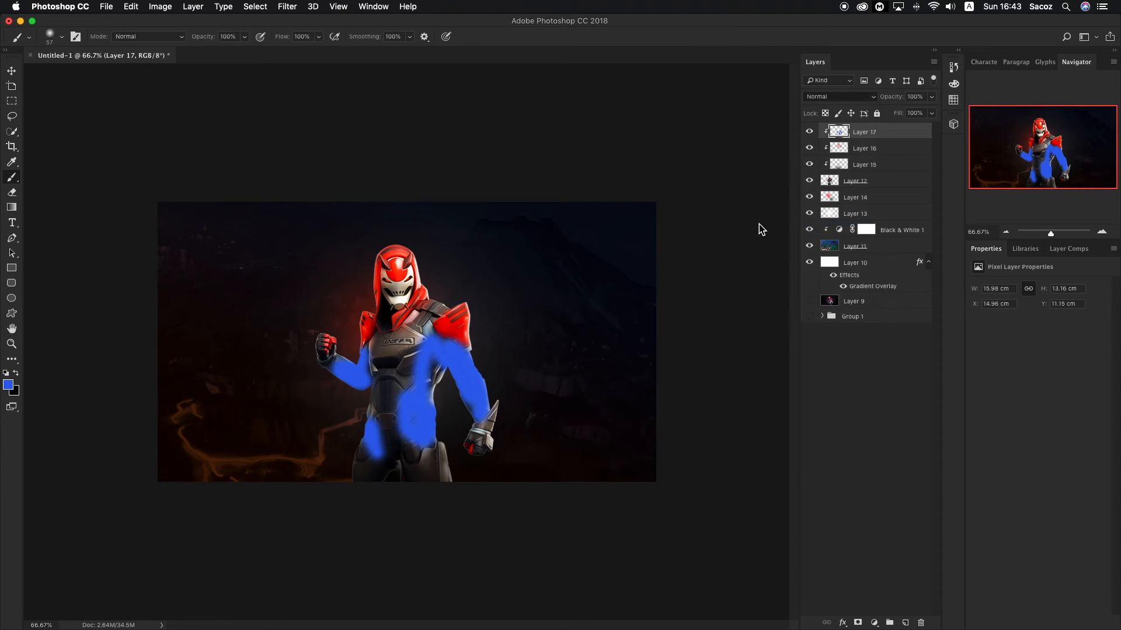
pyautogui.press('z')
pyautogui.keyDown('alt'); pyautogui.click(487, 290); pyautogui.keyUp('alt')
pyautogui.click(429, 289)
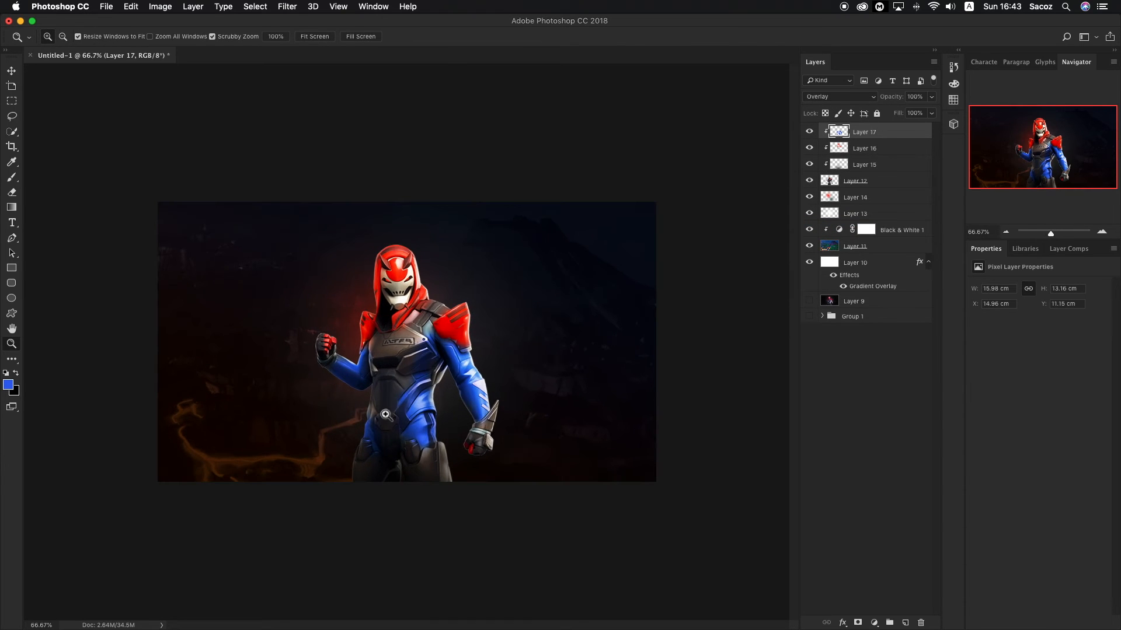
pyautogui.press('v')
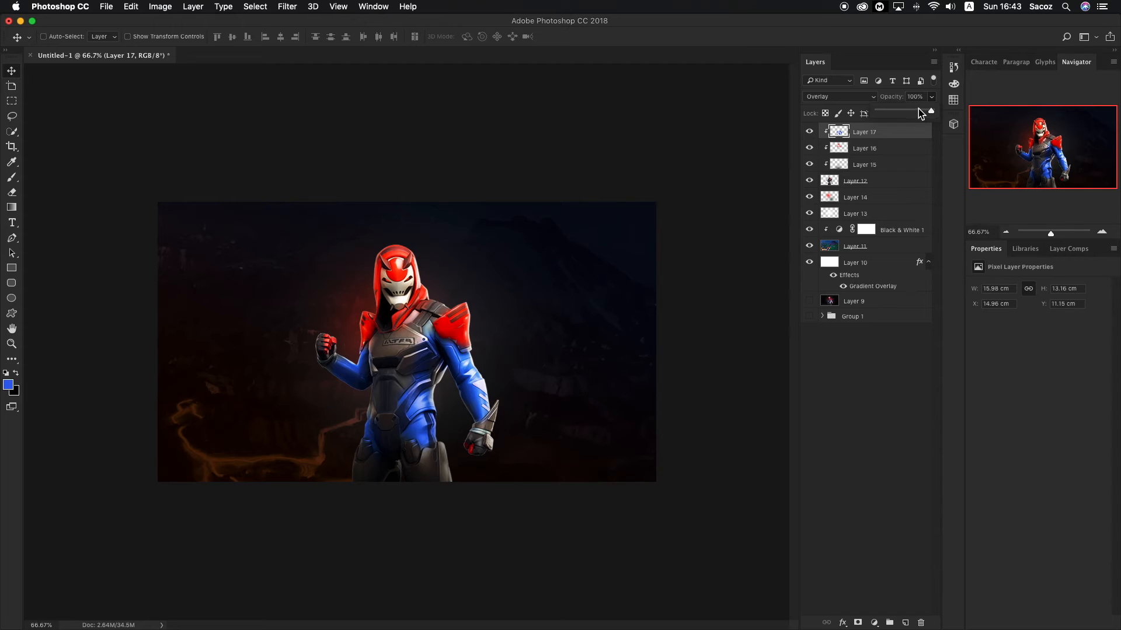
pyautogui.moveTo(926, 112); pyautogui.dragTo(929, 112)
# - Compare the character with and without the red and blue color layers
pyautogui.click(809, 132)
pyautogui.click(810, 148)
pyautogui.click(809, 149)
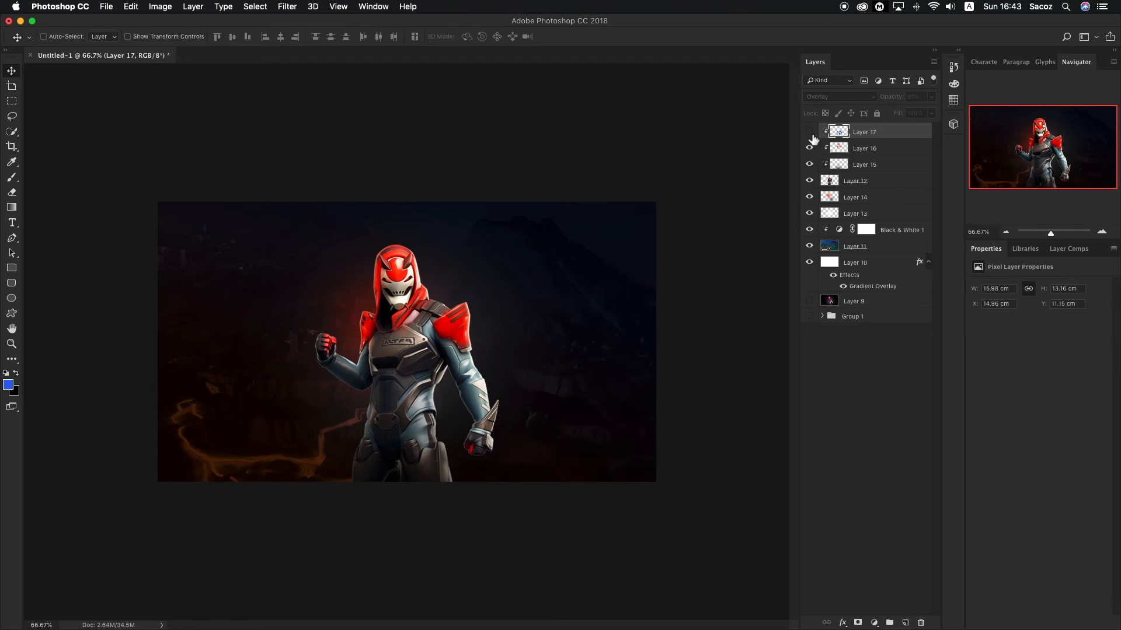
pyautogui.click(810, 132)
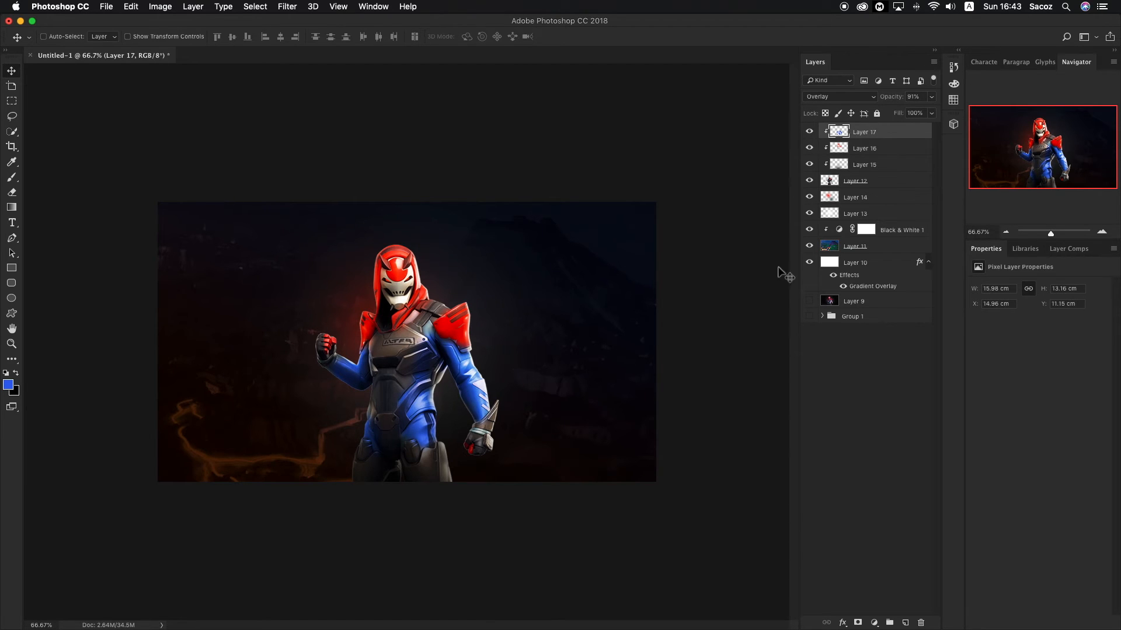
# - Reduce the brush to 30 px and paint blue over the suit between the chest strap and the large shoulder pad
pyautogui.press('z')
pyautogui.click(447, 341)
pyautogui.click(447, 341)
pyautogui.press('b')
pyautogui.click(61, 37)
pyautogui.moveTo(85, 74); pyautogui.dragTo(75, 72)
pyautogui.click(340, 278)
pyautogui.moveTo(442, 309); pyautogui.dragTo(446, 304)
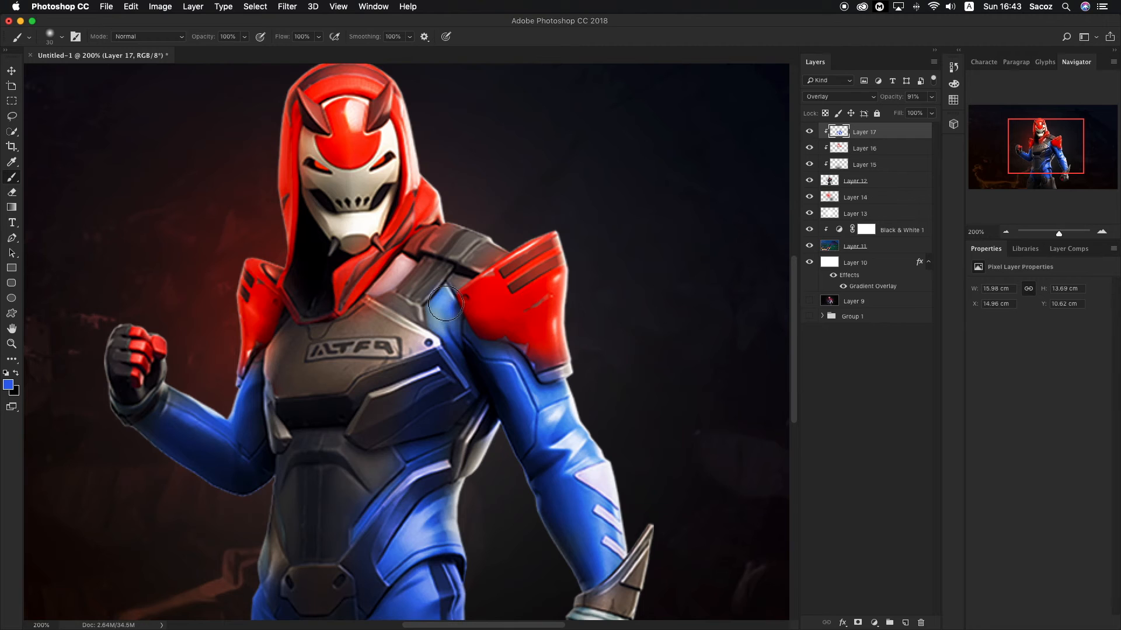
# - Examine the blue coverage around the character's waist, hips and arms up close
pyautogui.press('z')
pyautogui.keyDown('alt'); pyautogui.click(462, 467); pyautogui.keyUp('alt')
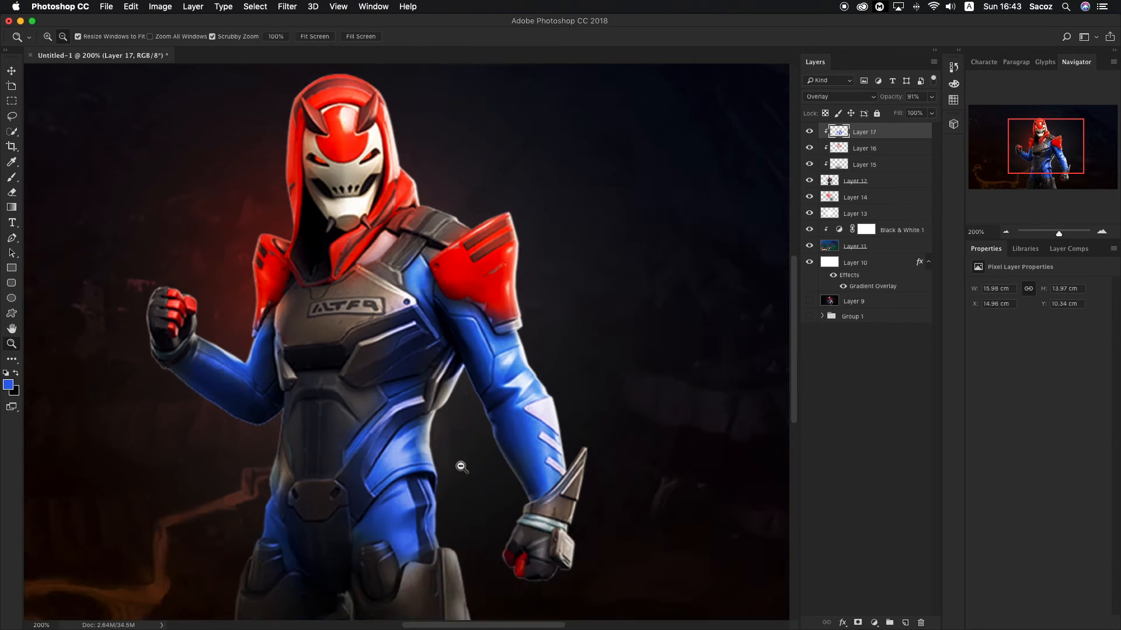
pyautogui.keyDown('alt'); pyautogui.click(462, 467); pyautogui.keyUp('alt')
pyautogui.click(307, 392)
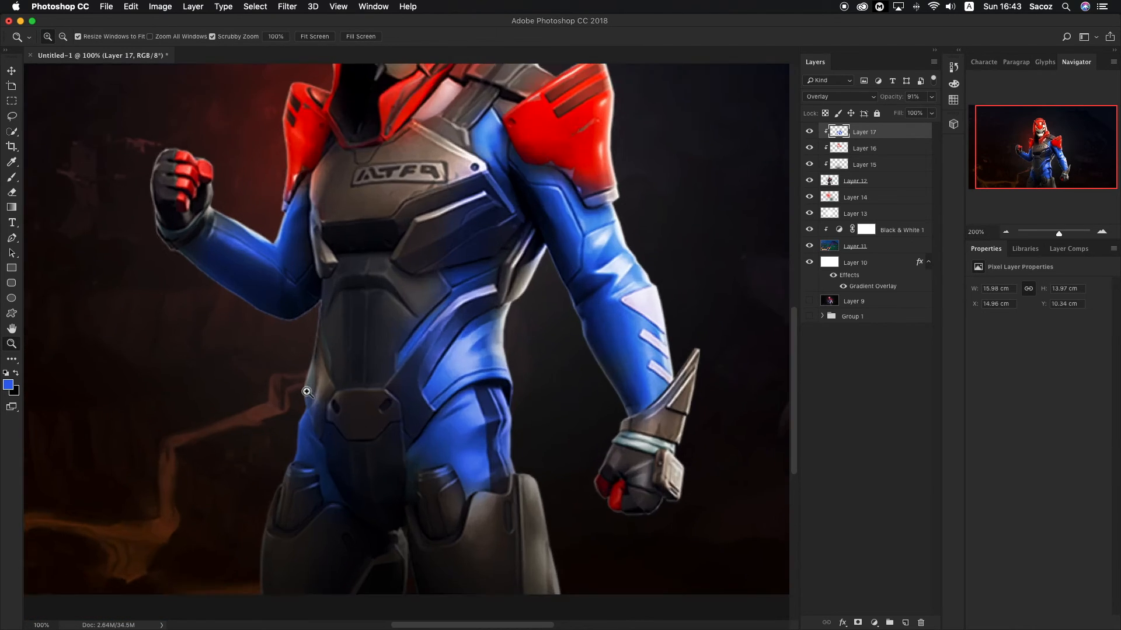
pyautogui.click(307, 392)
pyautogui.click(307, 392)
pyautogui.press('b')
pyautogui.press('z')
pyautogui.keyDown('alt'); pyautogui.click(350, 375); pyautogui.keyUp('alt')
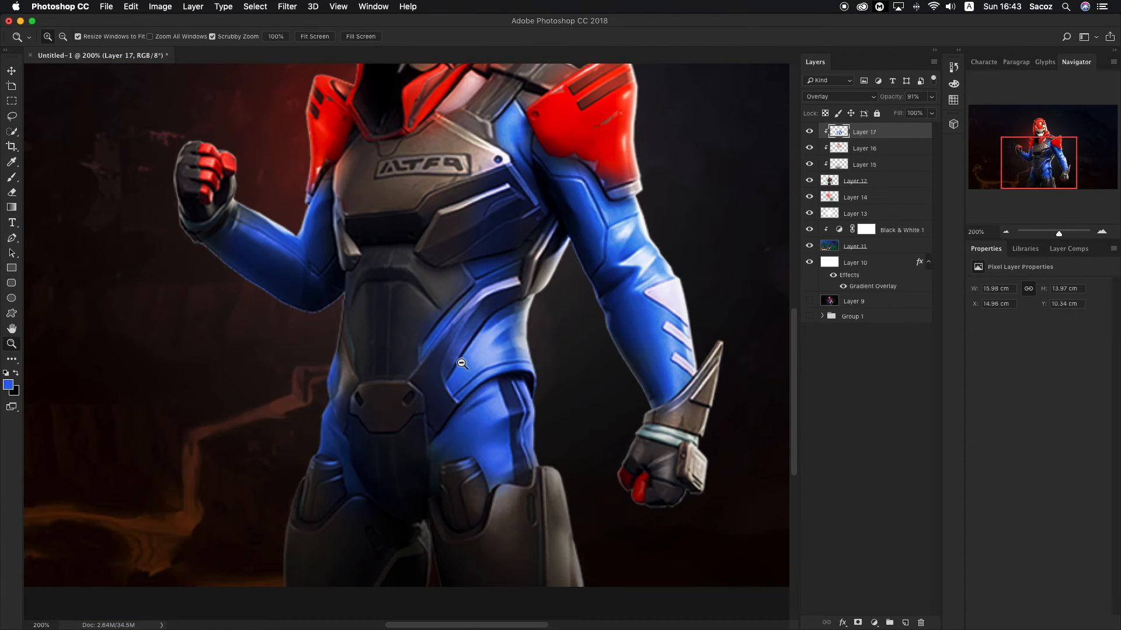
pyautogui.keyDown('alt'); pyautogui.click(463, 361); pyautogui.keyUp('alt')
# - Paint blue over the pale patch between the scarf and the shoulder strap on Layer 17
pyautogui.scroll(3, 456, 350)
pyautogui.click(419, 278)
pyautogui.click(418, 279)
pyautogui.press('b')
pyautogui.moveTo(412, 193)
pyautogui.mouseDown()
pyautogui.moveTo(370, 233)
pyautogui.moveTo(405, 207)
pyautogui.mouseUp()
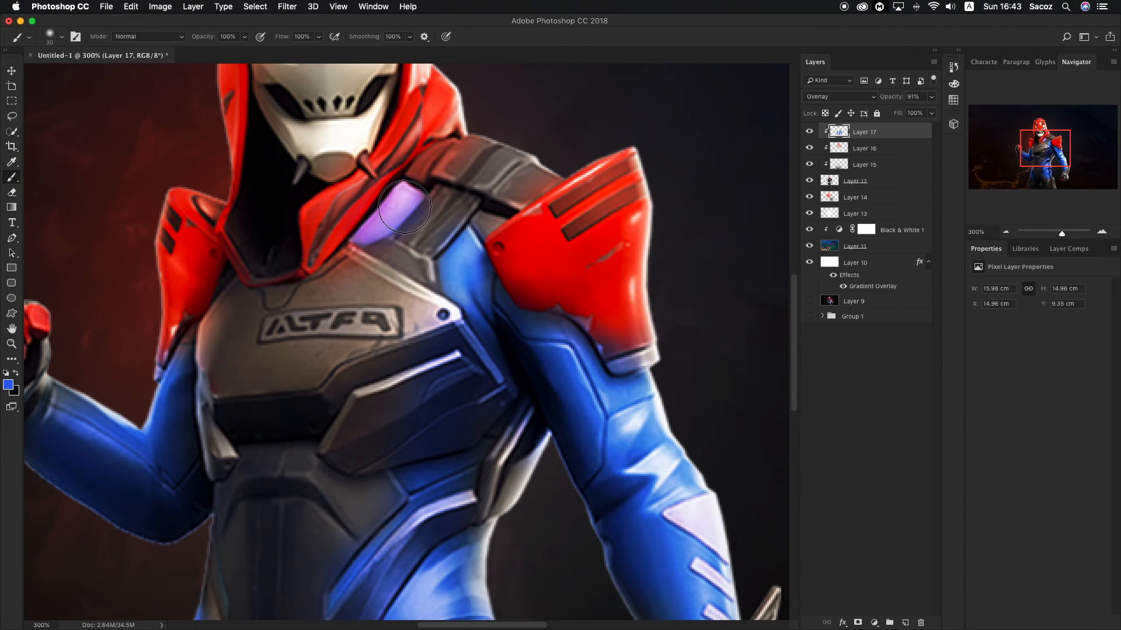
# - Erase the blue from the pale patch between the scarf and the shoulder strap
pyautogui.press('z')
pyautogui.keyDown('alt'); pyautogui.click(422, 252); pyautogui.keyUp('alt')
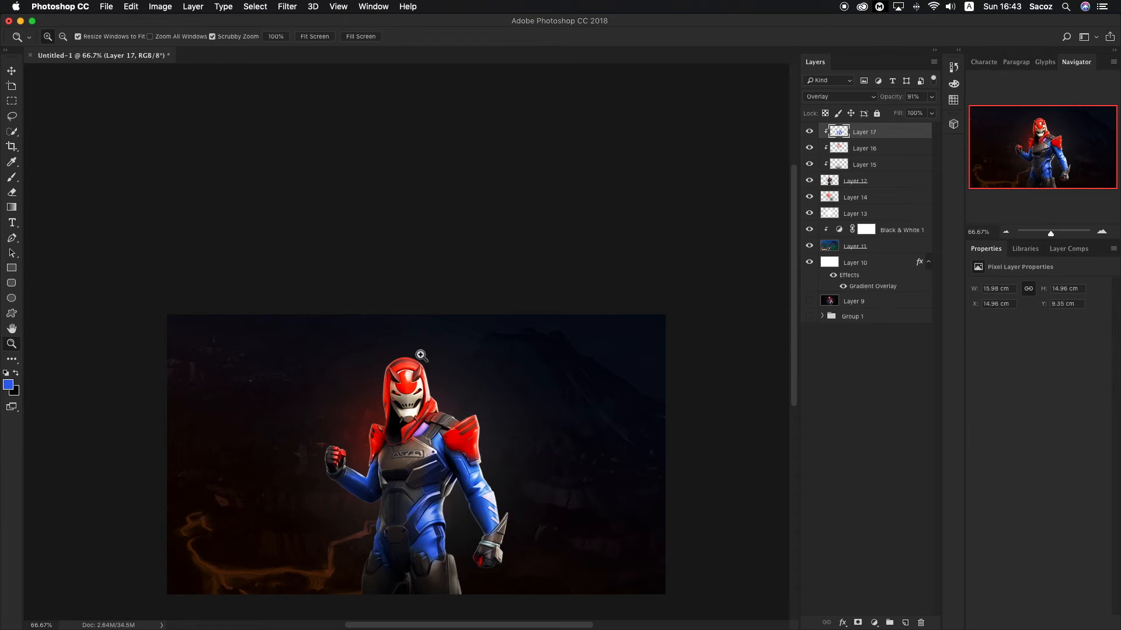
pyautogui.scroll(-3, 420, 352)
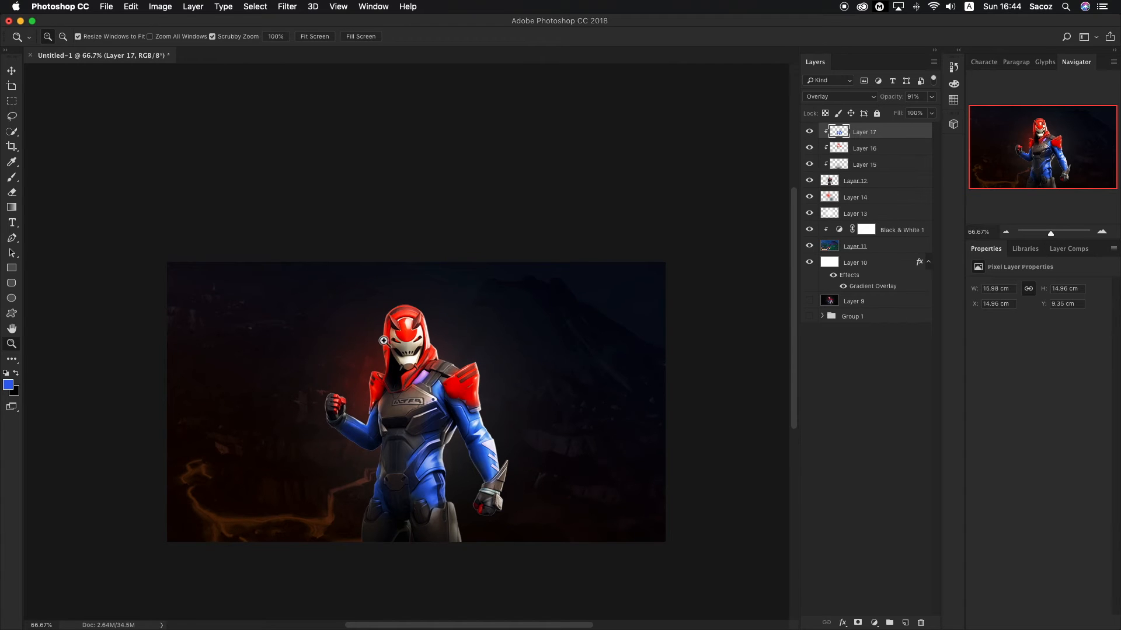
pyautogui.click(404, 376)
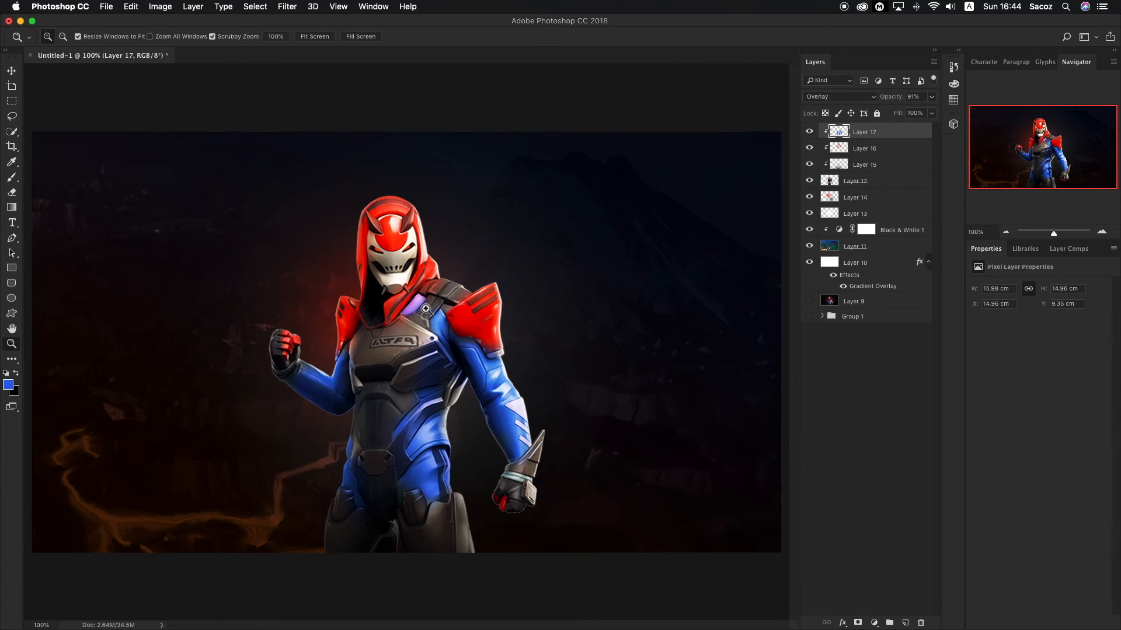
pyautogui.click(425, 305)
pyautogui.click(424, 305)
pyautogui.click(425, 305)
pyautogui.press('e')
pyautogui.moveTo(429, 283); pyautogui.dragTo(401, 304)
# - Group all layers from Layer 17 down to Layer 9 into a new group
pyautogui.press('z')
pyautogui.keyDown('alt'); pyautogui.click(410, 344); pyautogui.keyUp('alt')
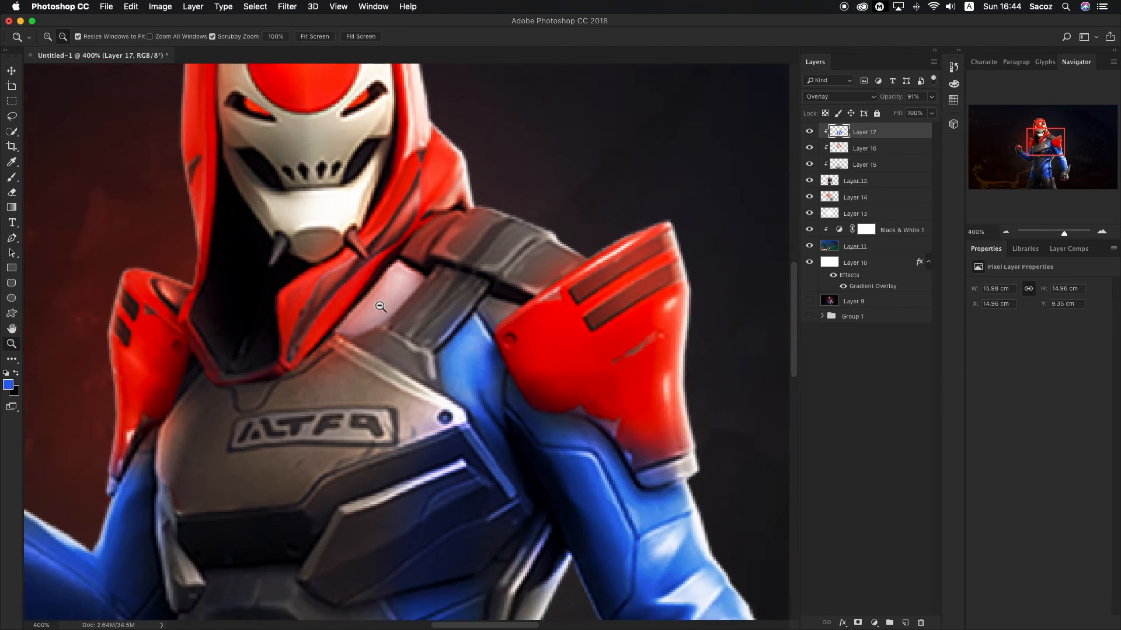
pyautogui.keyDown('alt'); pyautogui.click(415, 359); pyautogui.keyUp('alt')
pyautogui.keyDown('alt'); pyautogui.click(417, 370); pyautogui.keyUp('alt')
pyautogui.keyDown('alt'); pyautogui.click(411, 359); pyautogui.keyUp('alt')
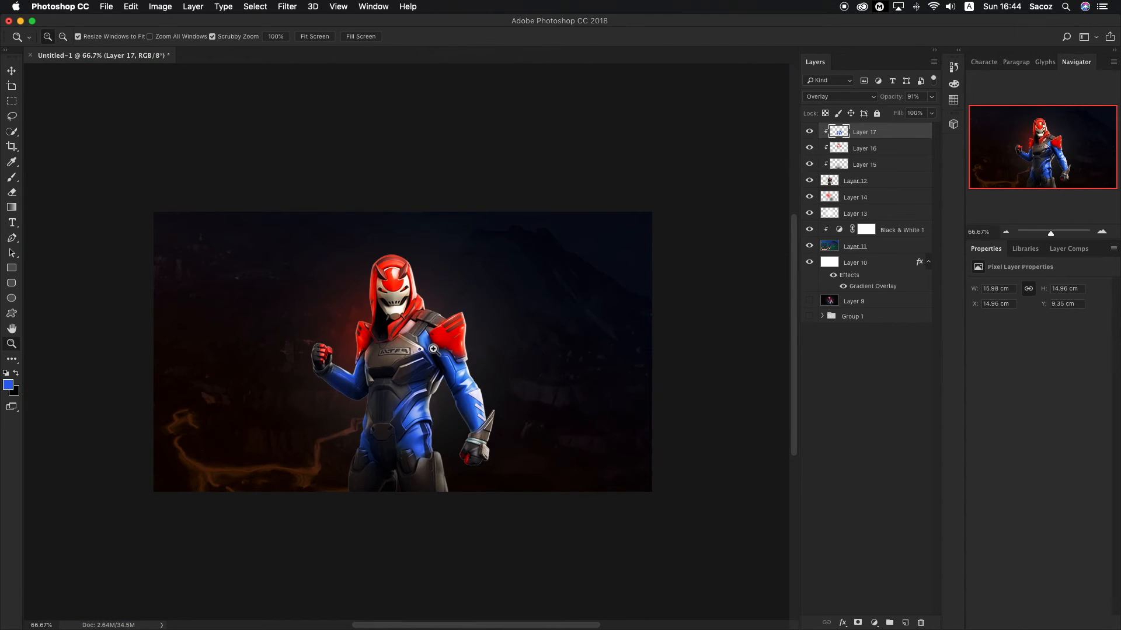
pyautogui.keyDown('shift'); pyautogui.click(879, 302); pyautogui.keyUp('shift')
pyautogui.press('super+g')
# - View the earlier character version in Group 1 on its own, check the group's contents, and hide it again
pyautogui.click(810, 145)
pyautogui.keyDown('alt'); pyautogui.click(810, 146); pyautogui.keyUp('alt')
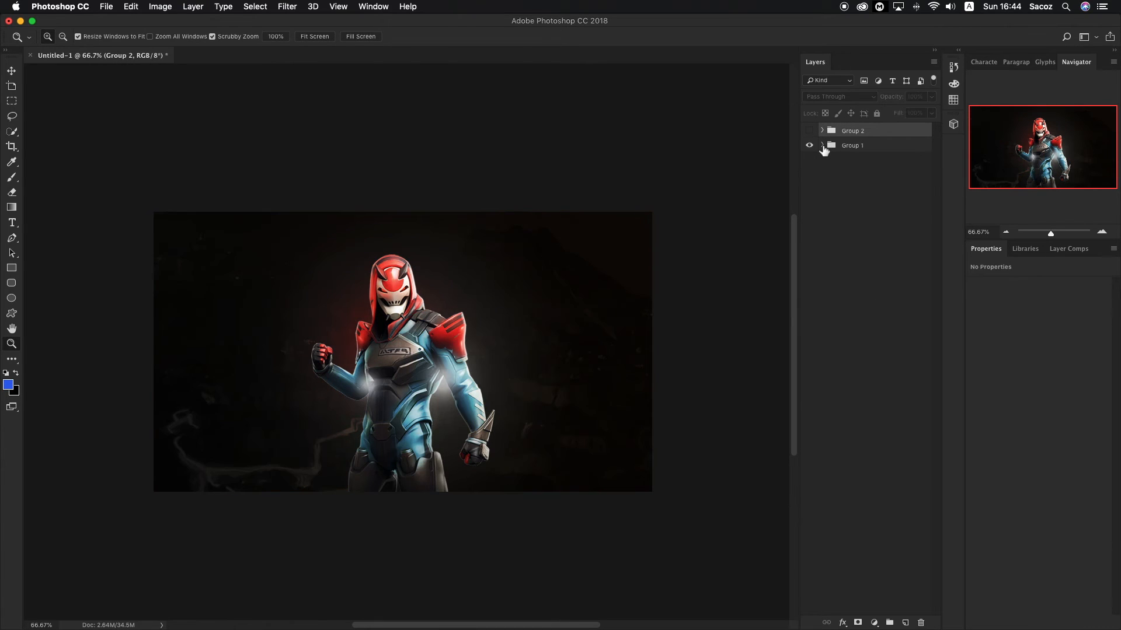
pyautogui.click(823, 145)
pyautogui.click(822, 145)
pyautogui.click(809, 145)
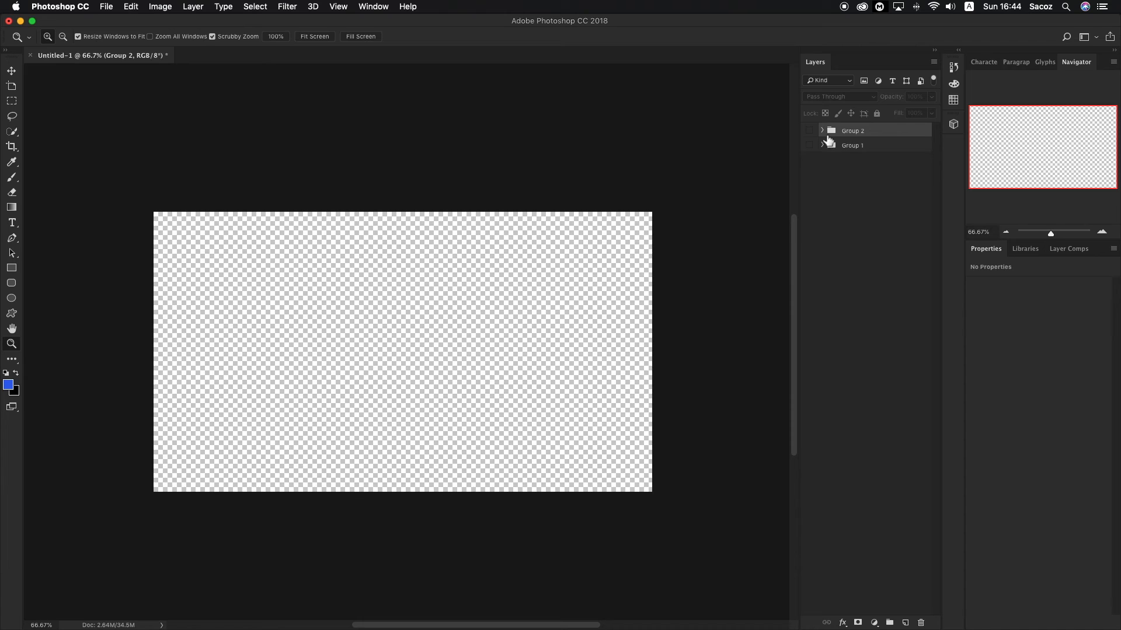
# - Move the hidden Layer 9 out of Group 2 to the top of the layer stack and make Group 2 visible
pyautogui.click(822, 130)
pyautogui.moveTo(868, 317); pyautogui.dragTo(839, 130)
pyautogui.moveTo(876, 318); pyautogui.dragTo(855, 126)
pyautogui.click(823, 147)
pyautogui.click(810, 147)
pyautogui.click(813, 147)
pyautogui.click(810, 147)
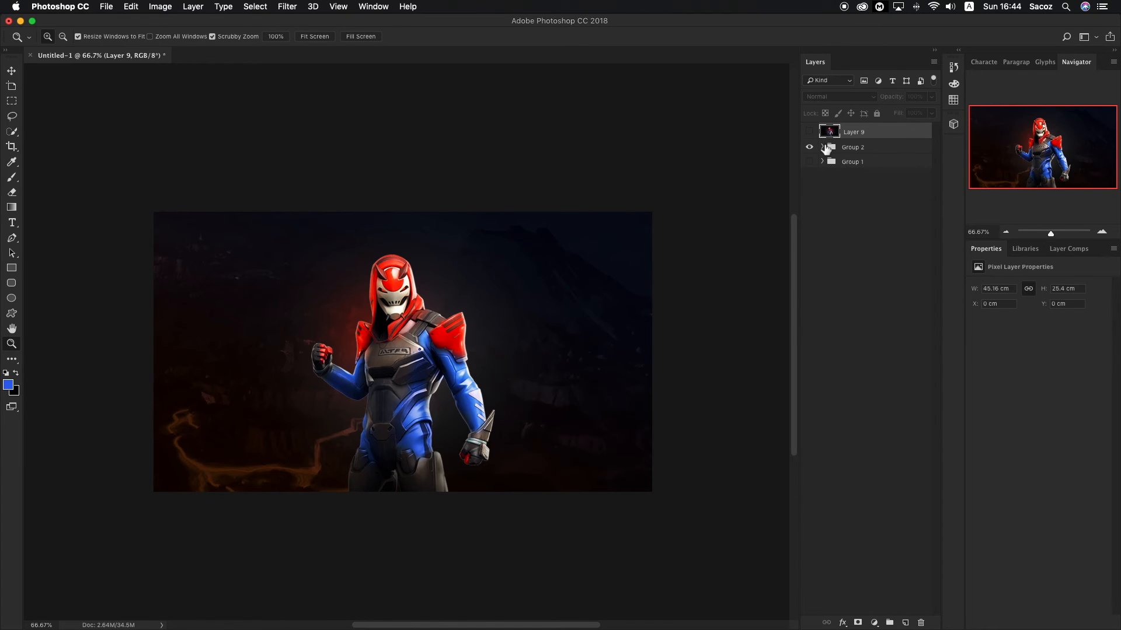
# - Create a new empty layer at the top of Group 2, above Layer 17
pyautogui.click(822, 147)
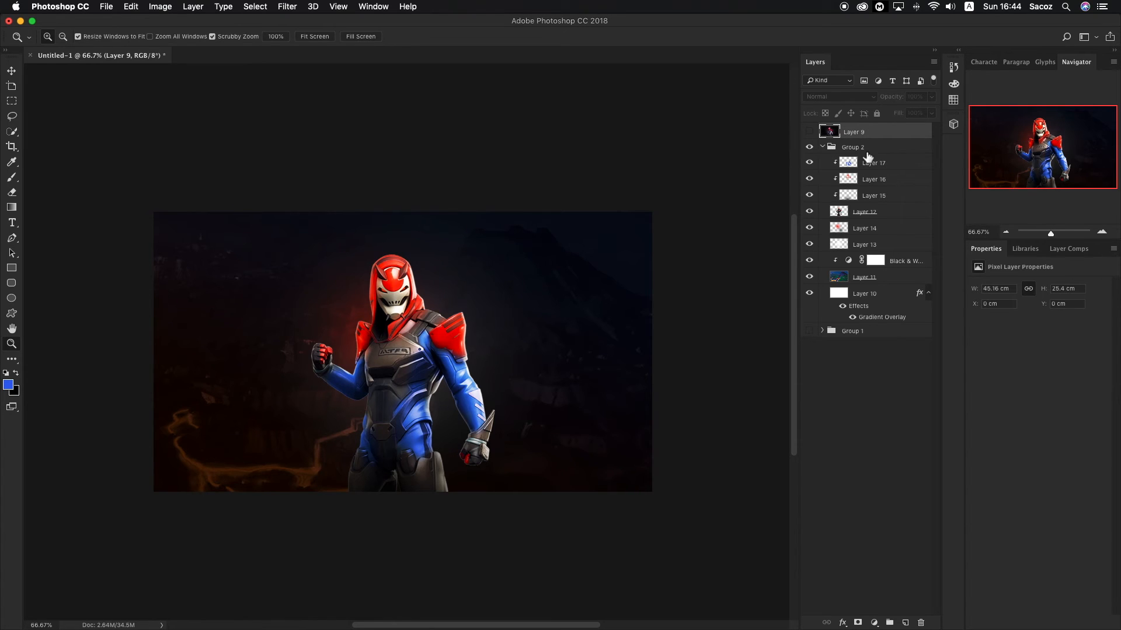
pyautogui.click(893, 160)
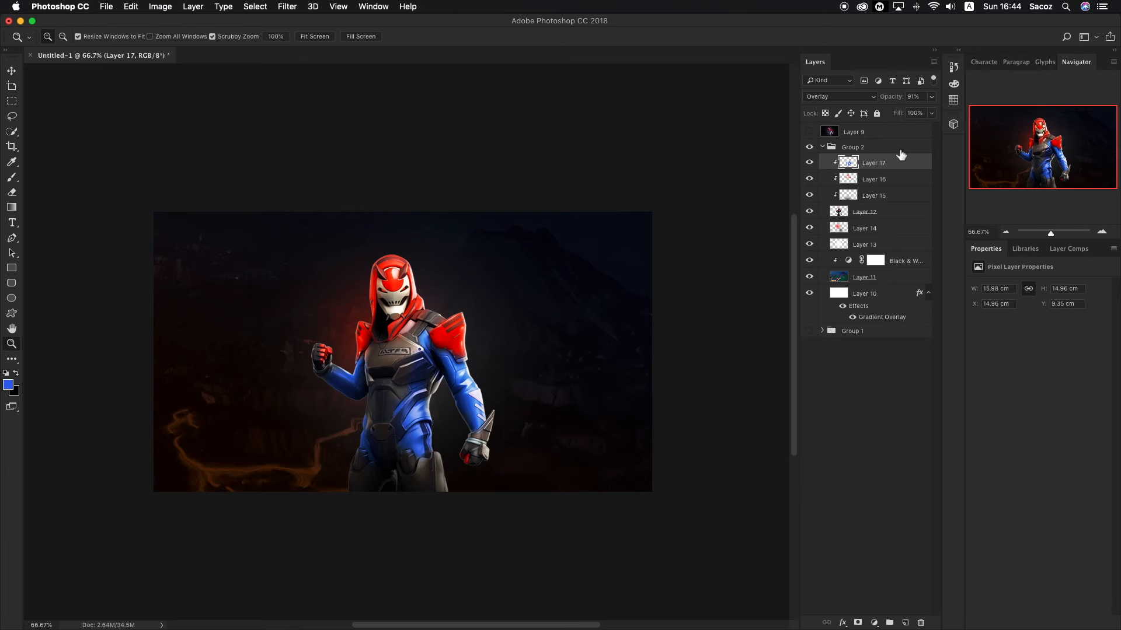
pyautogui.click(905, 623)
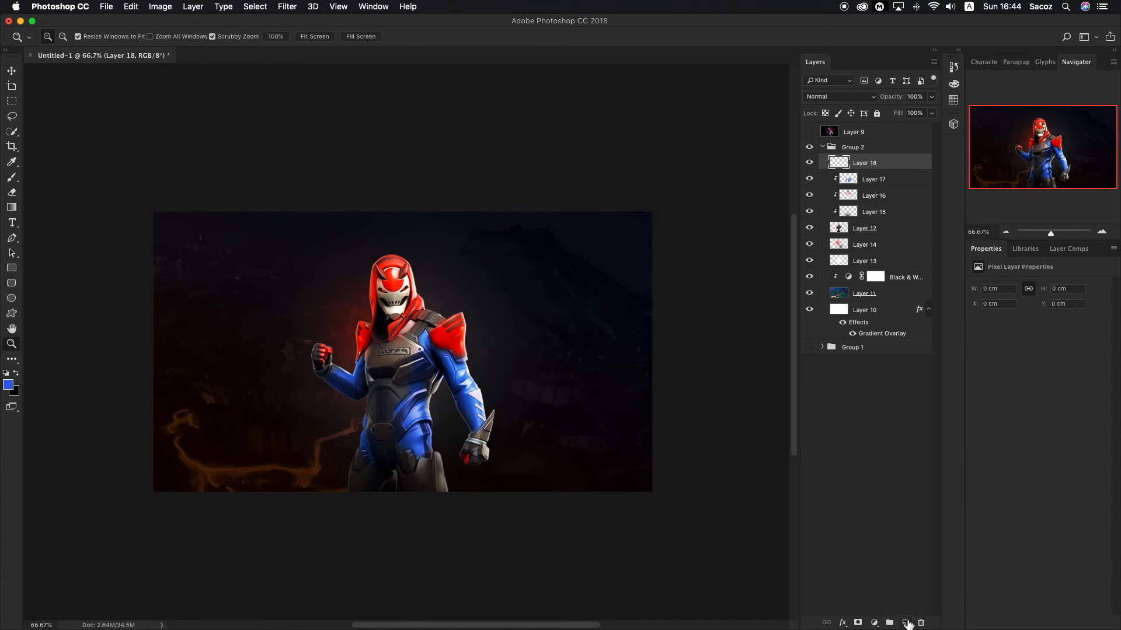
# - Paint a soft white glow between the torso and the bladed arm with a 188 px, 0% hardness brush
pyautogui.press('b')
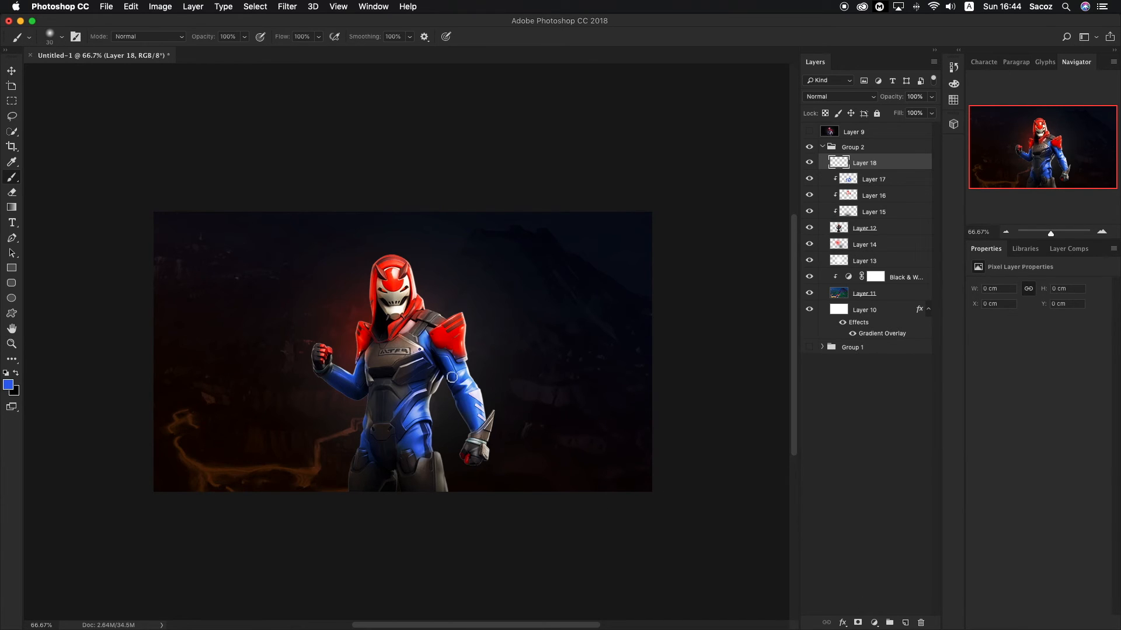
pyautogui.press('d')
pyautogui.press('x')
pyautogui.click(62, 38)
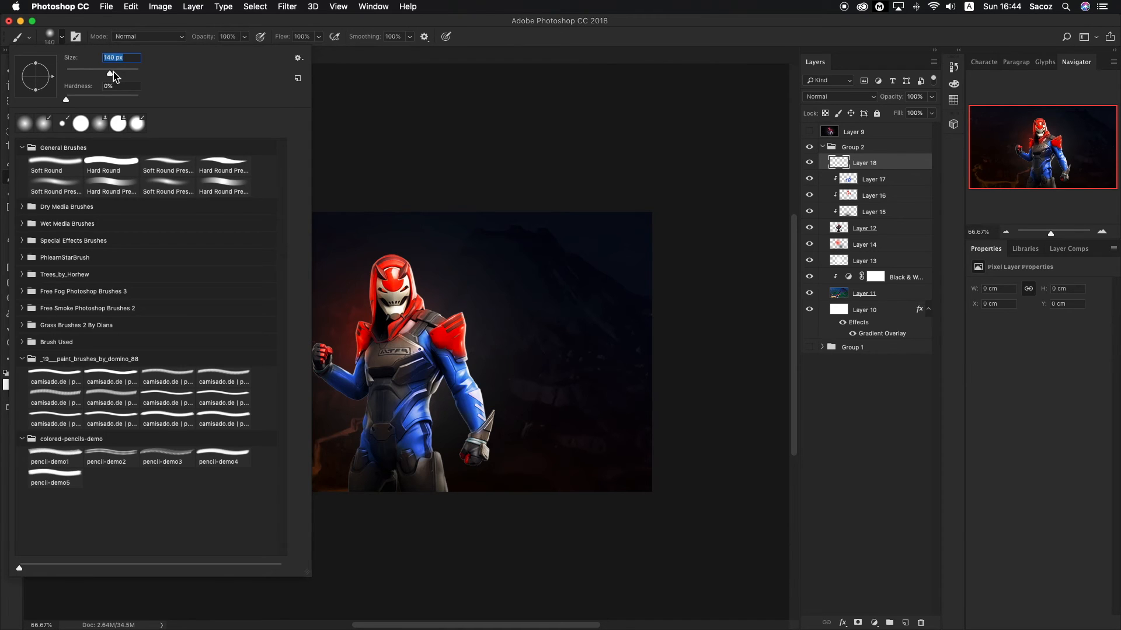
pyautogui.moveTo(114, 72); pyautogui.dragTo(119, 73)
pyautogui.click(62, 37)
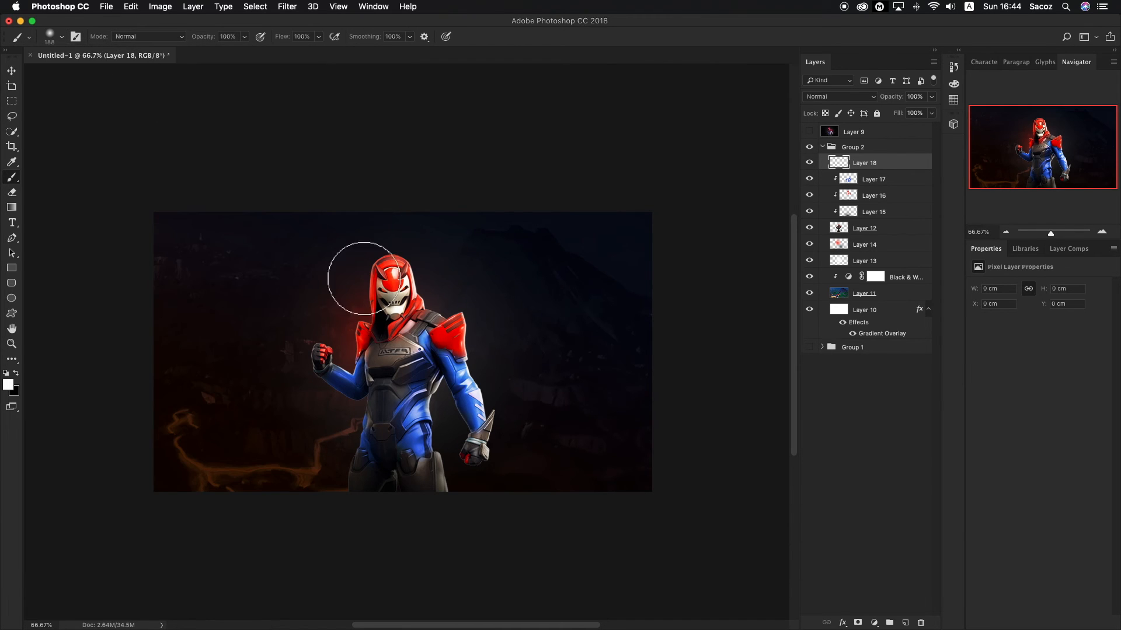
pyautogui.click(454, 398)
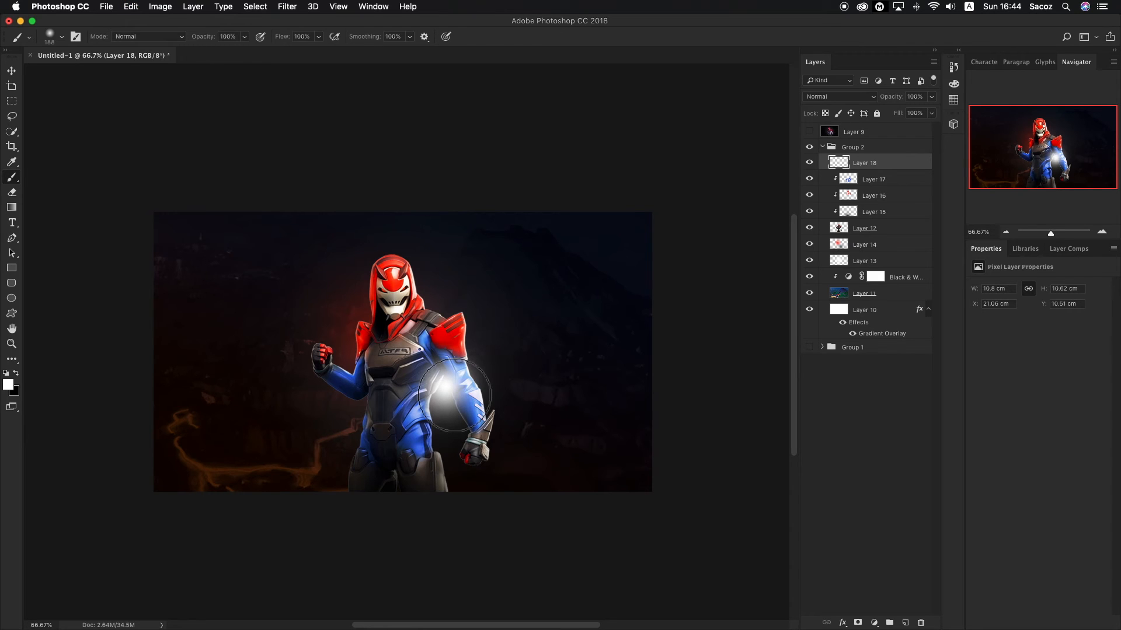
# - Lower the glow layer's opacity to 48% and add a second white glow at the waist below the raised fist
pyautogui.press('v')
pyautogui.click(931, 96)
pyautogui.moveTo(920, 111); pyautogui.dragTo(903, 111)
pyautogui.press('b')
pyautogui.click(370, 418)
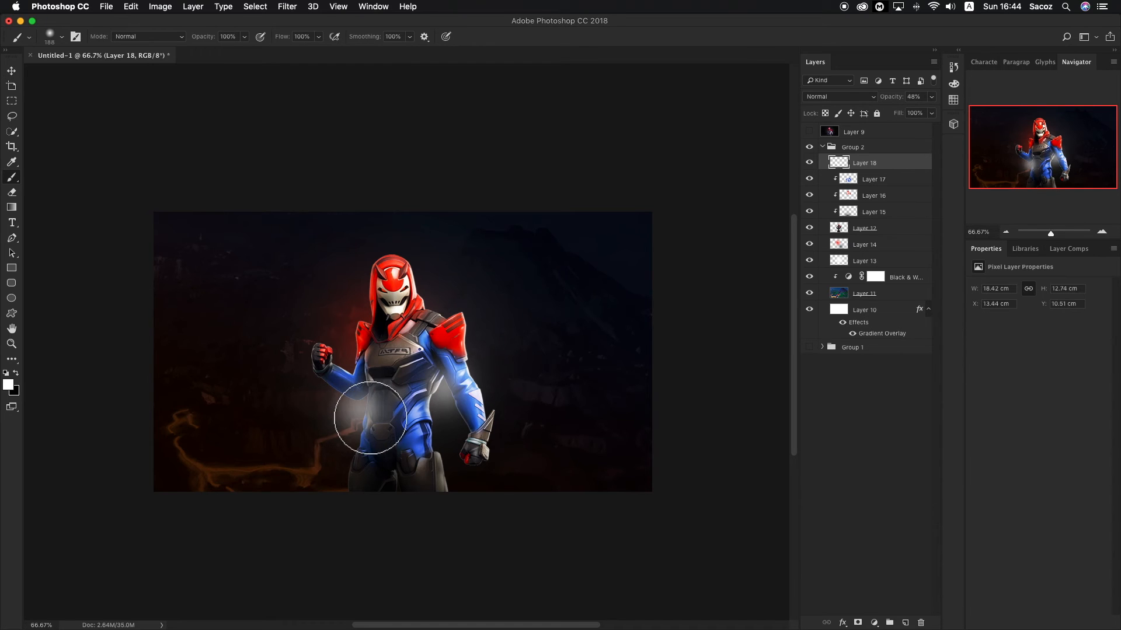
# - Try soft white glow dabs on both sides of the character's neck, undoing the misplaced ones
pyautogui.click(364, 318)
pyautogui.press('super+z')
pyautogui.click(380, 316)
pyautogui.press('super+z')
pyautogui.click(374, 316)
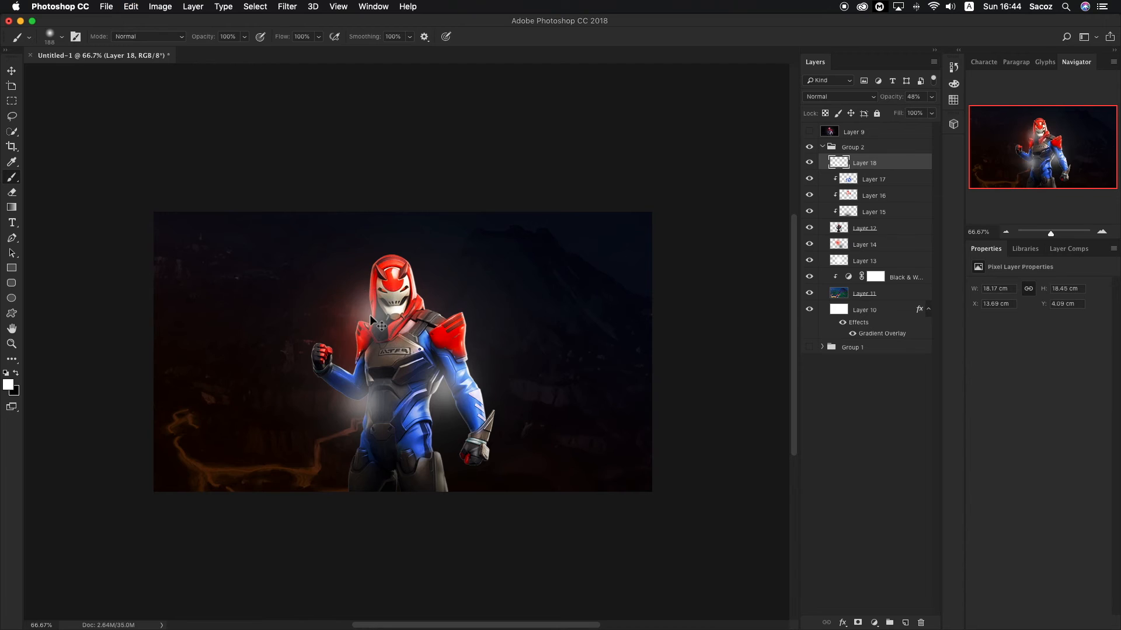
pyautogui.click(432, 310)
# - Erase the white glow around the character's head and shoulders
pyautogui.press('z')
pyautogui.keyDown('alt'); pyautogui.click(443, 332); pyautogui.keyUp('alt')
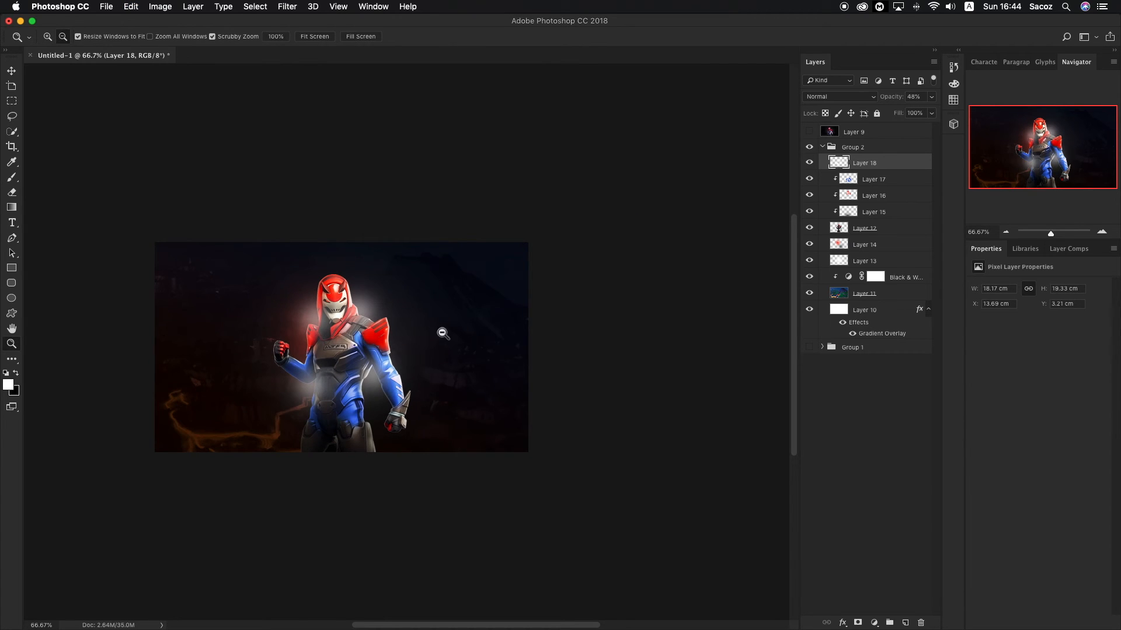
pyautogui.click(343, 312)
pyautogui.press('e')
pyautogui.moveTo(336, 290)
pyautogui.mouseDown()
pyautogui.moveTo(458, 293)
pyautogui.moveTo(293, 342)
pyautogui.moveTo(256, 318)
pyautogui.moveTo(484, 280)
pyautogui.moveTo(342, 253)
pyautogui.moveTo(247, 306)
pyautogui.moveTo(248, 325)
pyautogui.moveTo(421, 345)
pyautogui.moveTo(404, 303)
pyautogui.mouseUp()
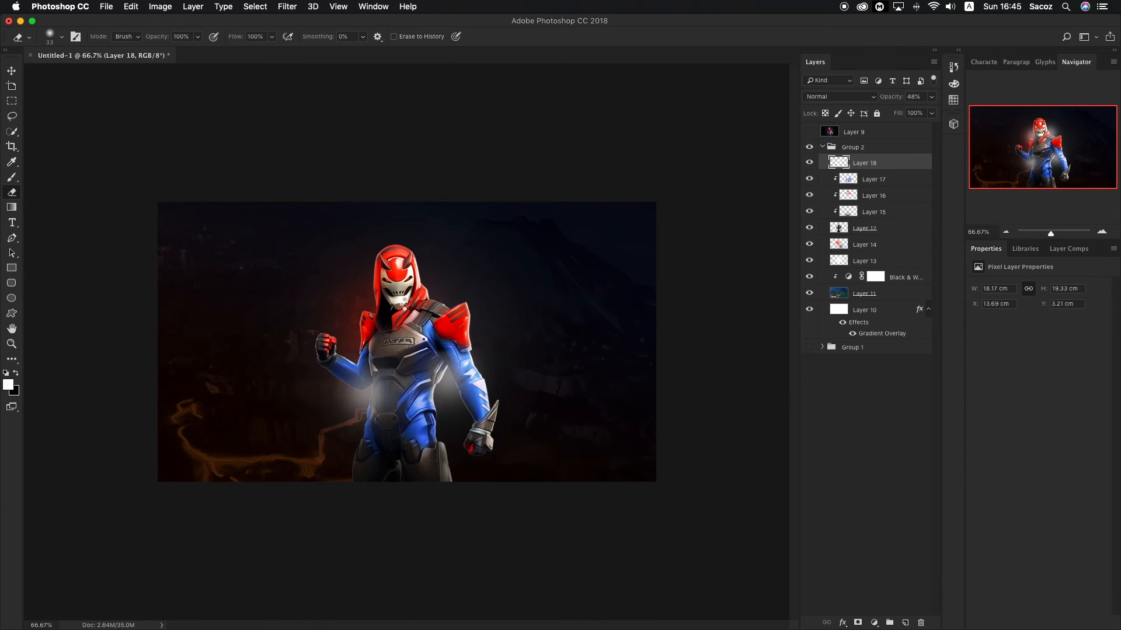
# - Examine the character's glows and edges up close and within the whole composition
pyautogui.press('z')
pyautogui.click(363, 239)
pyautogui.click(407, 321)
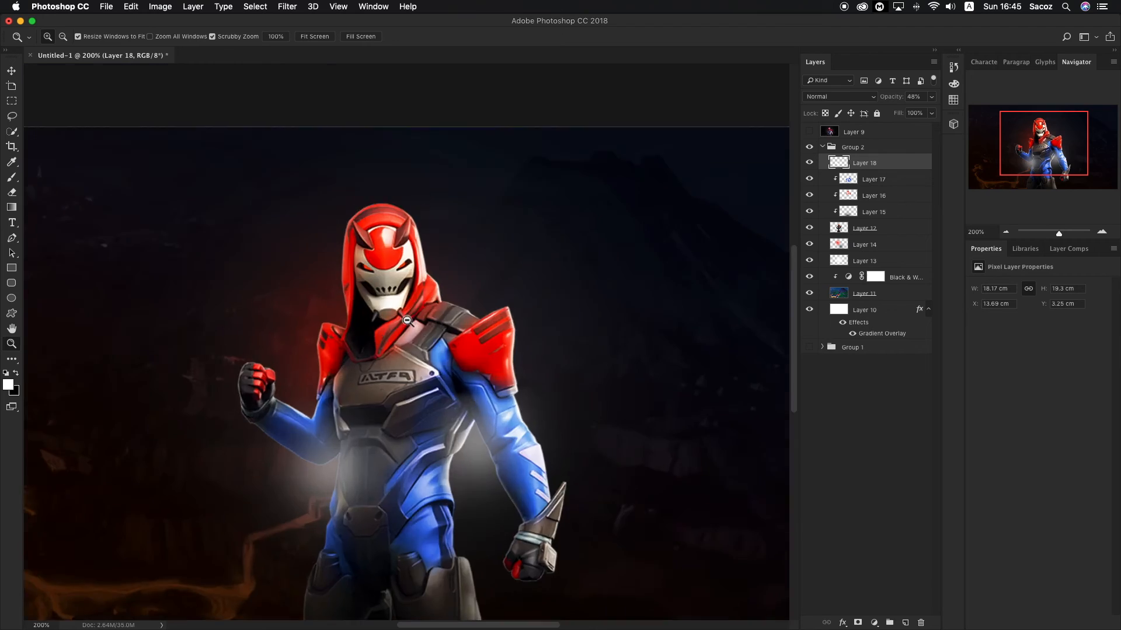
pyautogui.keyDown('alt'); pyautogui.click(407, 320); pyautogui.keyUp('alt')
pyautogui.keyDown('alt'); pyautogui.click(398, 313); pyautogui.keyUp('alt')
pyautogui.hscroll(3, 397, 314)
pyautogui.scroll(-2, 396, 312)
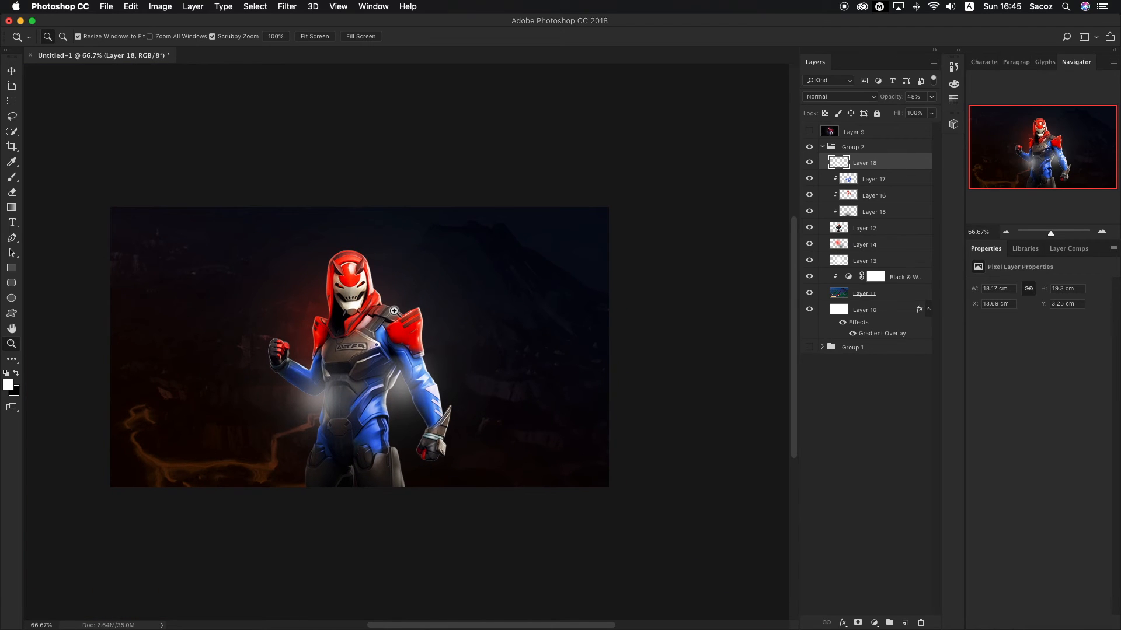
pyautogui.scroll(-2, 393, 311)
pyautogui.scroll(1, 399, 359)
# - Add a Brightness/Contrast adjustment layer above the glow layer with brightness -23 and contrast 12
pyautogui.press('v')
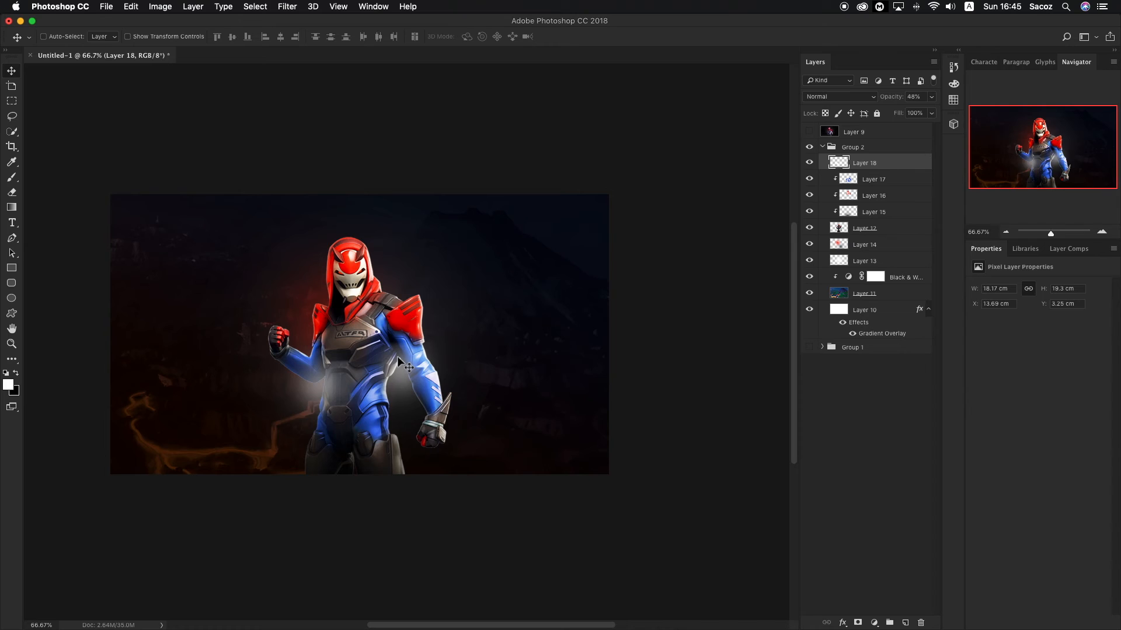
pyautogui.click(873, 623)
pyautogui.click(912, 436)
pyautogui.moveTo(1038, 316); pyautogui.dragTo(1029, 315)
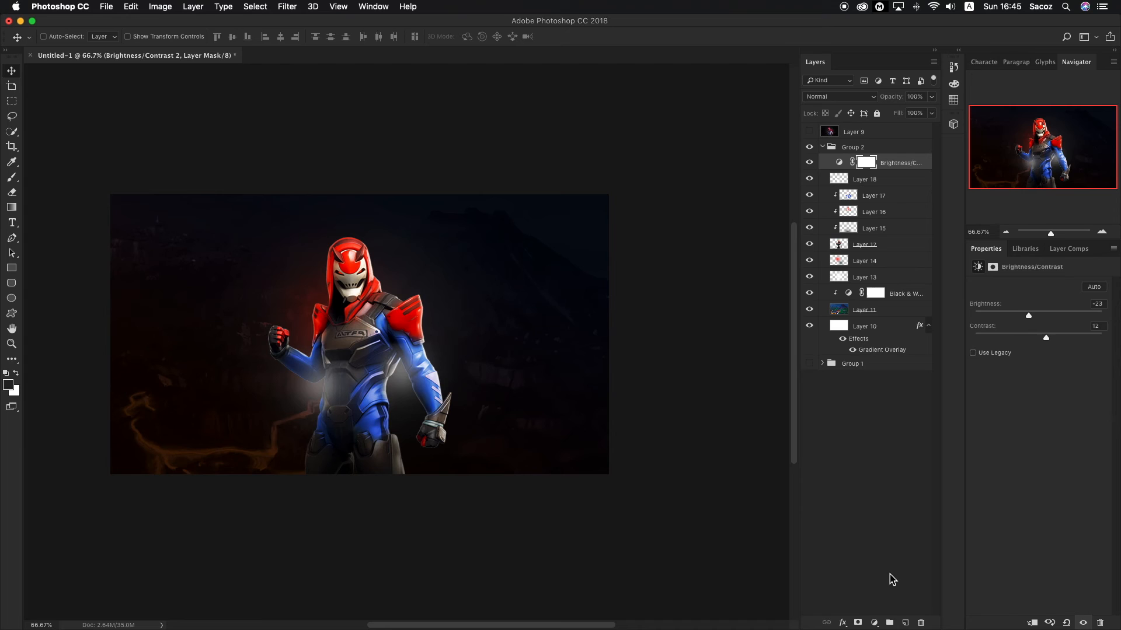
# - Add a Hue/Saturation adjustment layer with the master saturation set to -14
pyautogui.click(873, 623)
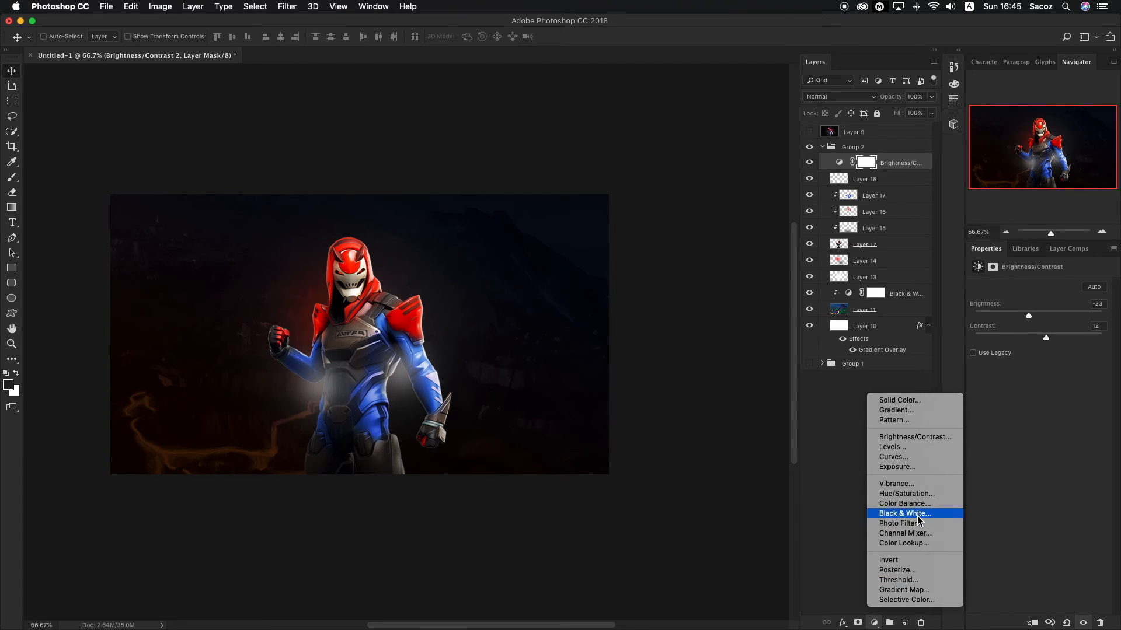
pyautogui.click(907, 493)
pyautogui.moveTo(1038, 349); pyautogui.dragTo(1029, 351)
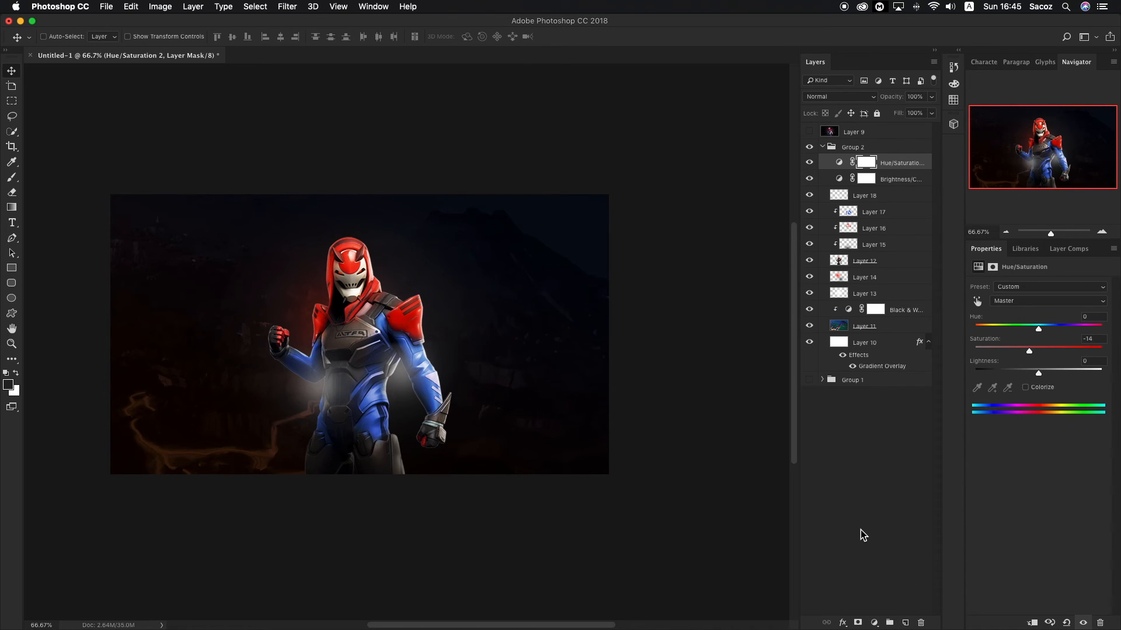
# - Add a Color Balance adjustment layer with midtones shifted to red +14 and blue +16
pyautogui.click(874, 623)
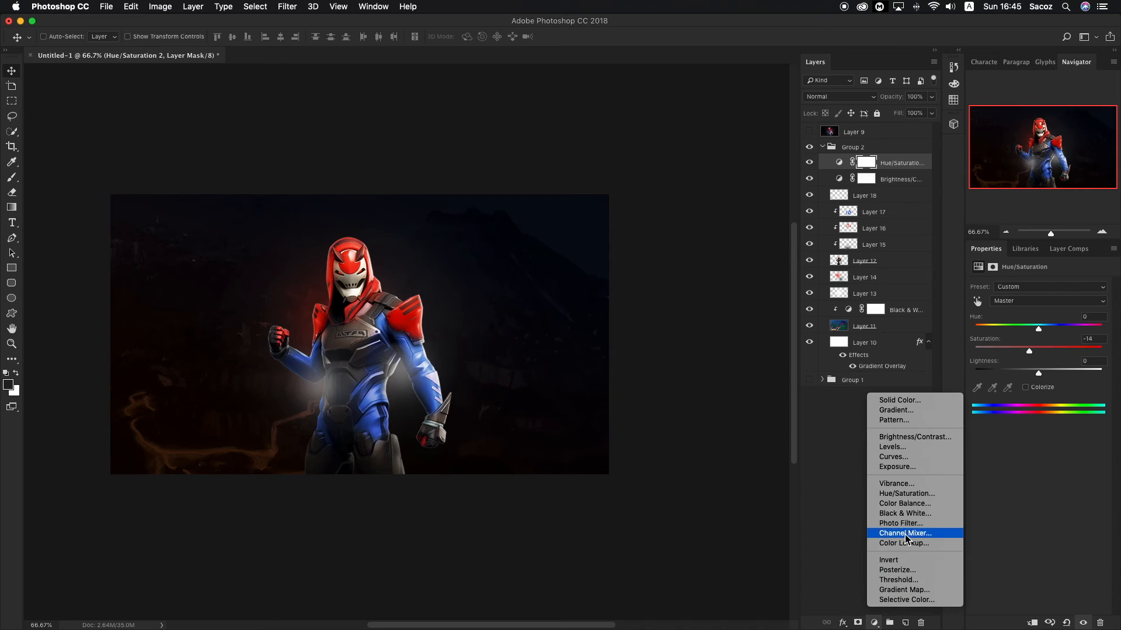
pyautogui.click(905, 503)
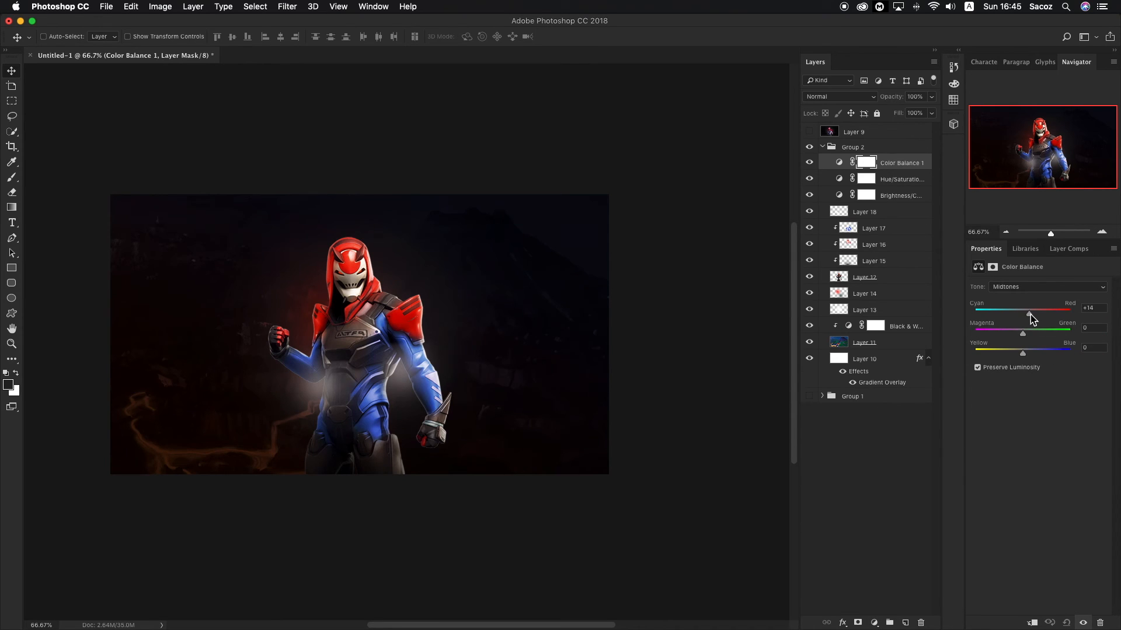
pyautogui.moveTo(1021, 354); pyautogui.dragTo(1028, 354)
# - Add a Color Lookup adjustment layer using the 3Strip.look 3DLUT file
pyautogui.click(874, 623)
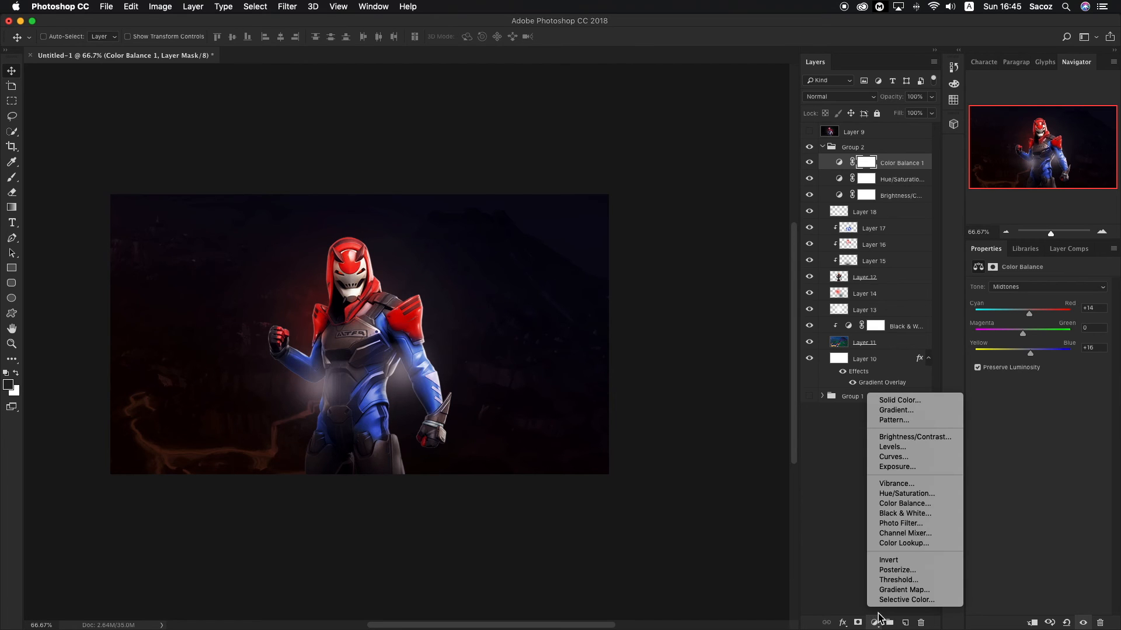
pyautogui.click(893, 544)
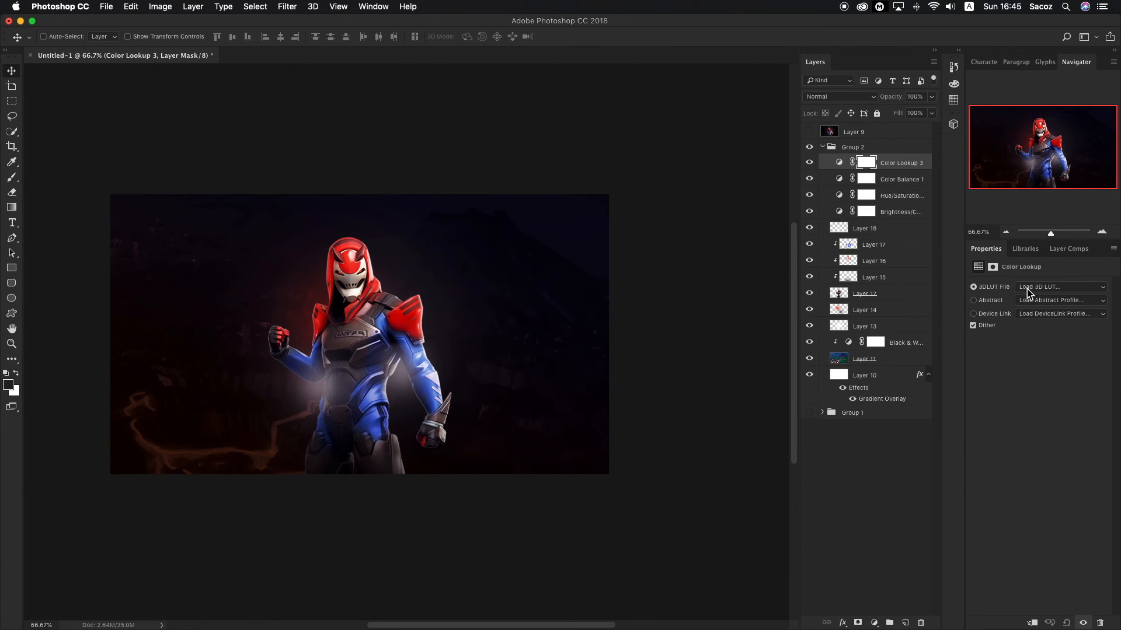
pyautogui.click(1028, 290)
pyautogui.click(1004, 328)
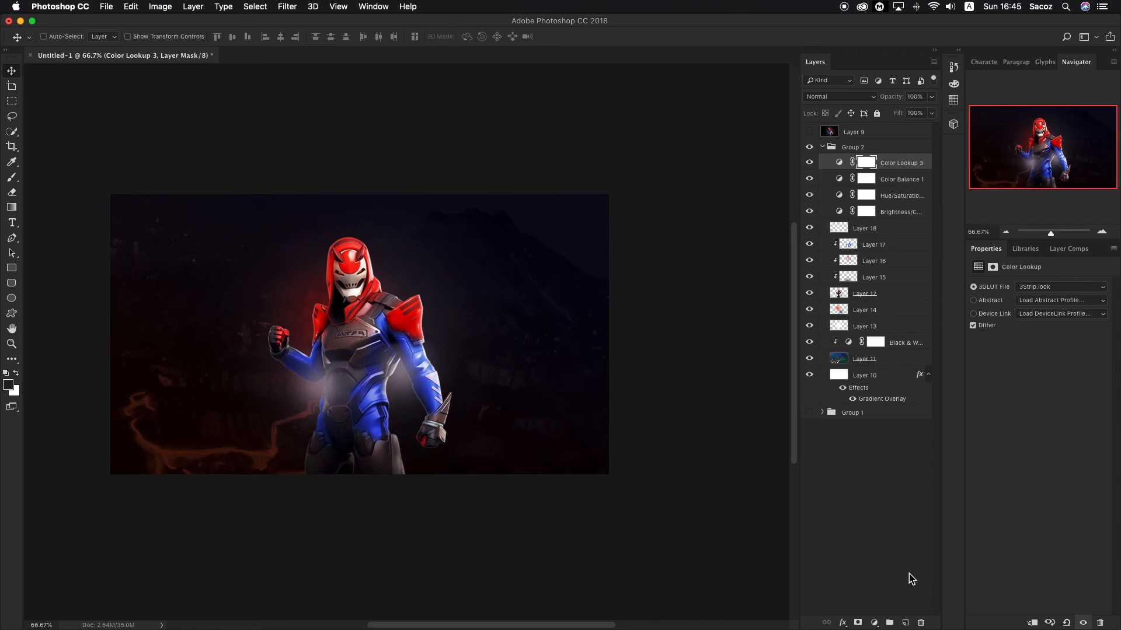
# - Add a second Color Lookup layer using Bleach Bypass.look at 11% opacity and compare the image with and without it
pyautogui.click(873, 623)
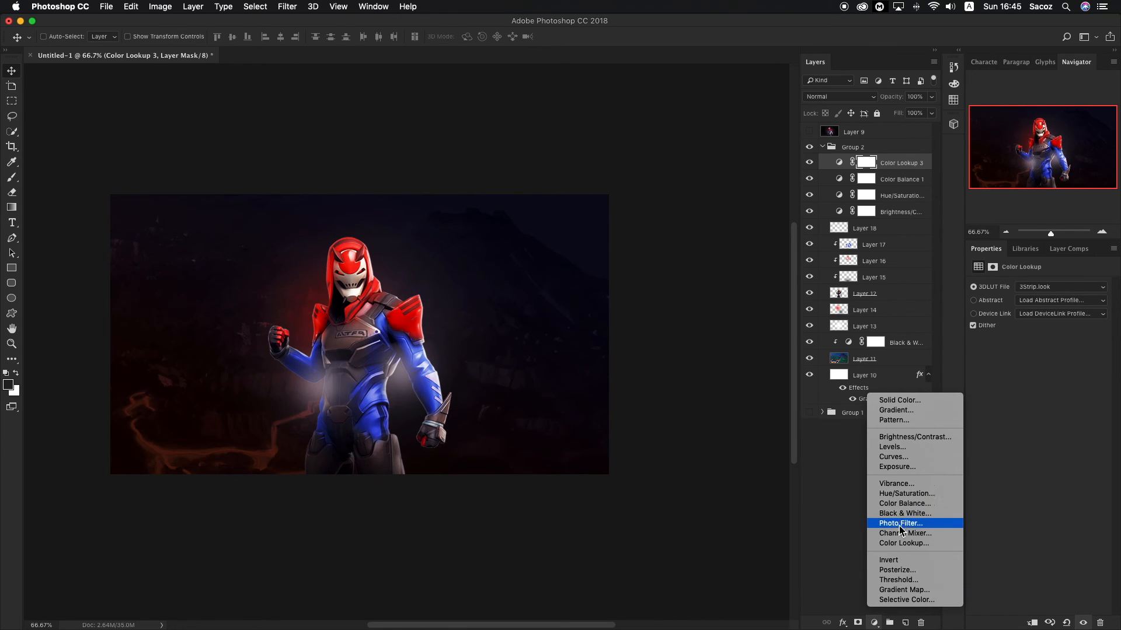
pyautogui.click(903, 543)
pyautogui.click(1040, 288)
pyautogui.click(1017, 339)
pyautogui.moveTo(932, 97); pyautogui.dragTo(884, 108)
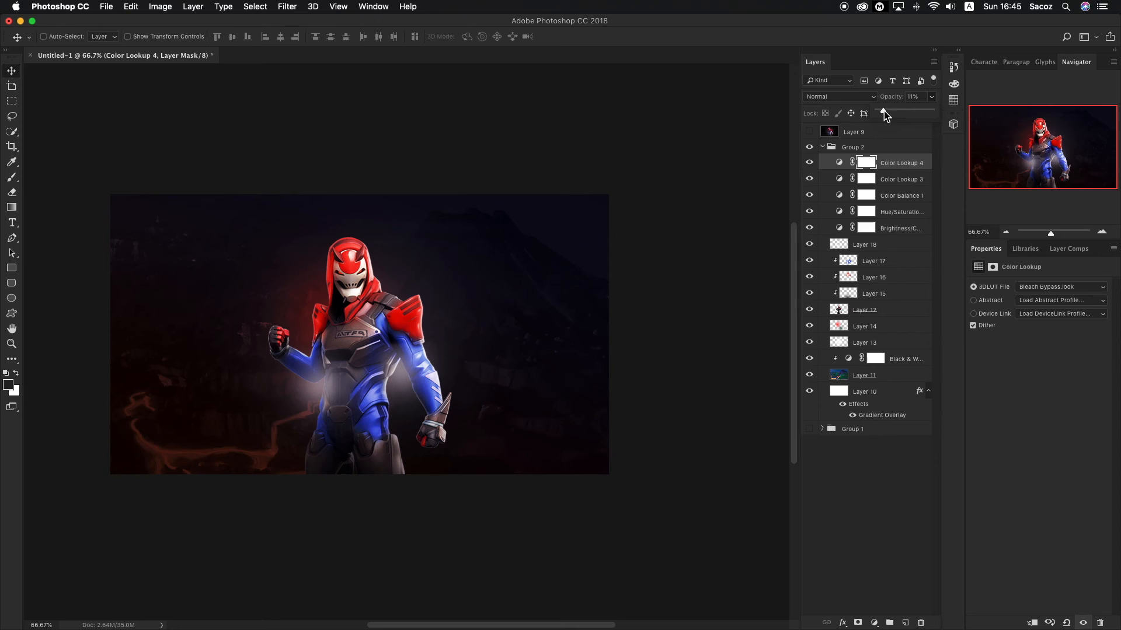
pyautogui.click(810, 163)
pyautogui.click(809, 163)
# - Collapse Group 2, duplicate it, and merge the duplicate into a single layer
pyautogui.keyDown('shift'); pyautogui.click(878, 395); pyautogui.keyUp('shift')
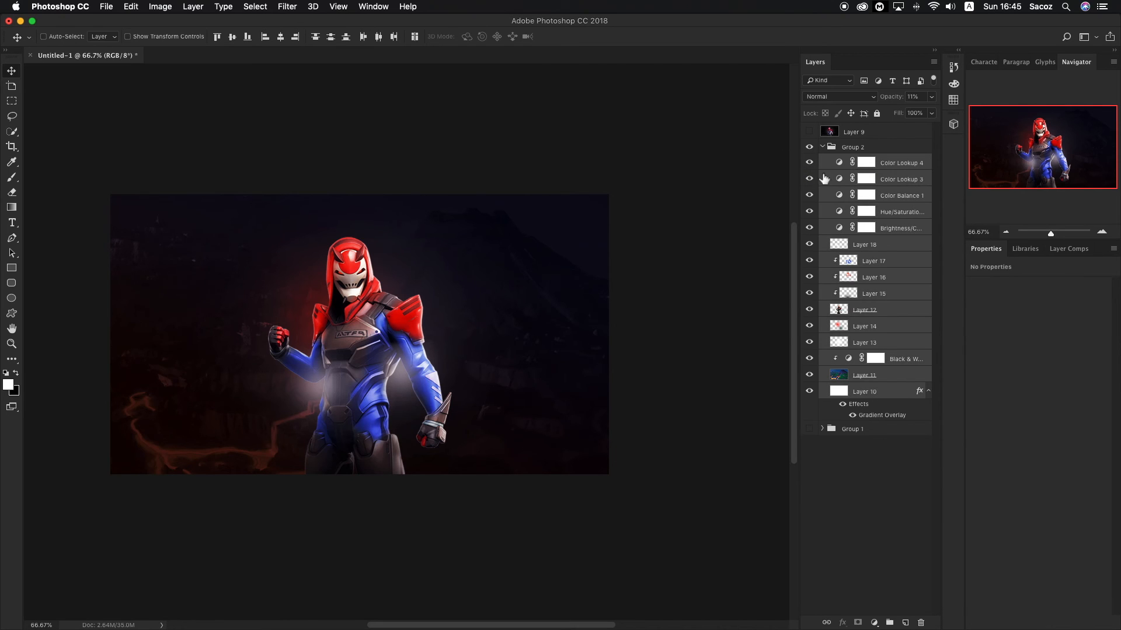
pyautogui.click(822, 148)
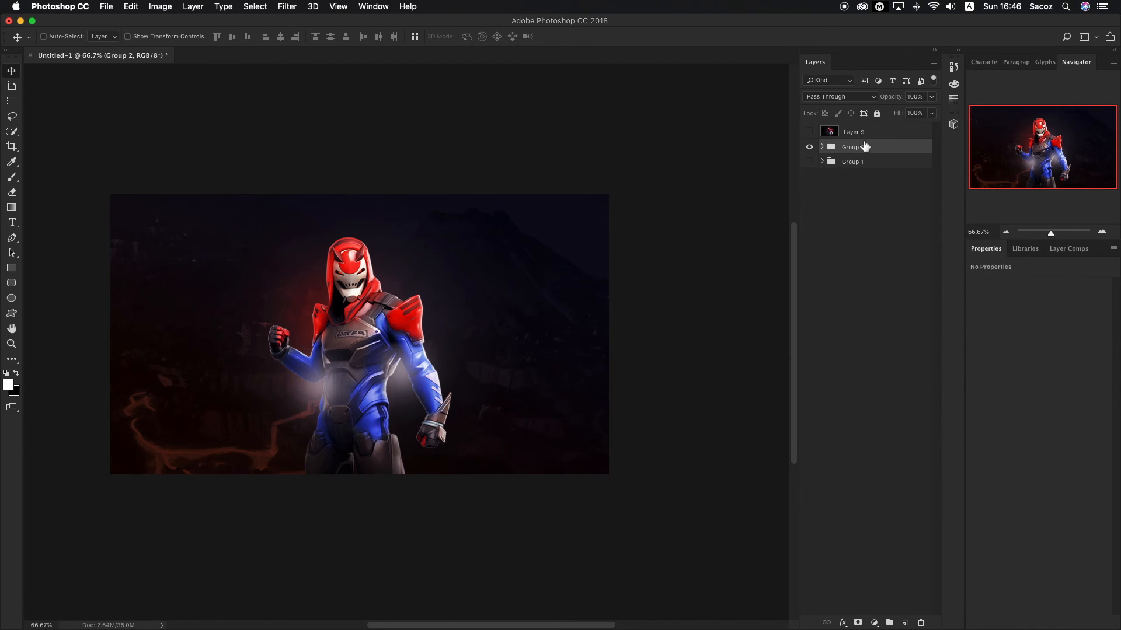
pyautogui.press('super+j')
pyautogui.press('super+e')
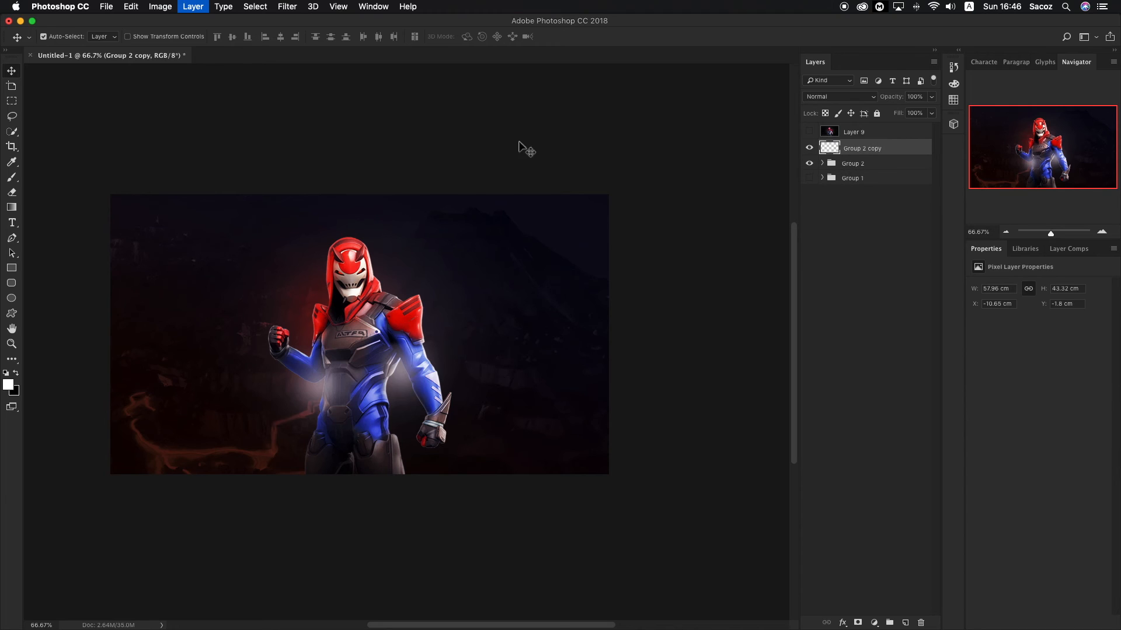
# - Copy the canvas area of the merged Group 2 copy to a new layer and delete the oversized merged layer
pyautogui.click(12, 101)
pyautogui.moveTo(51, 188); pyautogui.dragTo(865, 623)
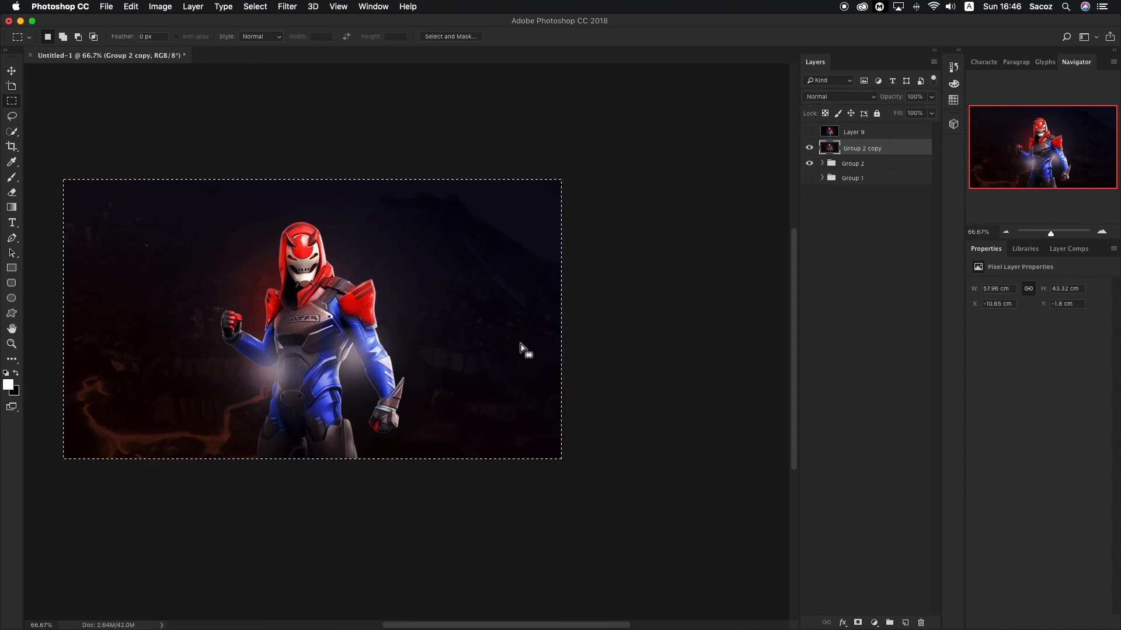
pyautogui.hscroll(-2, 520, 346)
pyautogui.hscroll(-2, 521, 346)
pyautogui.press('super+j')
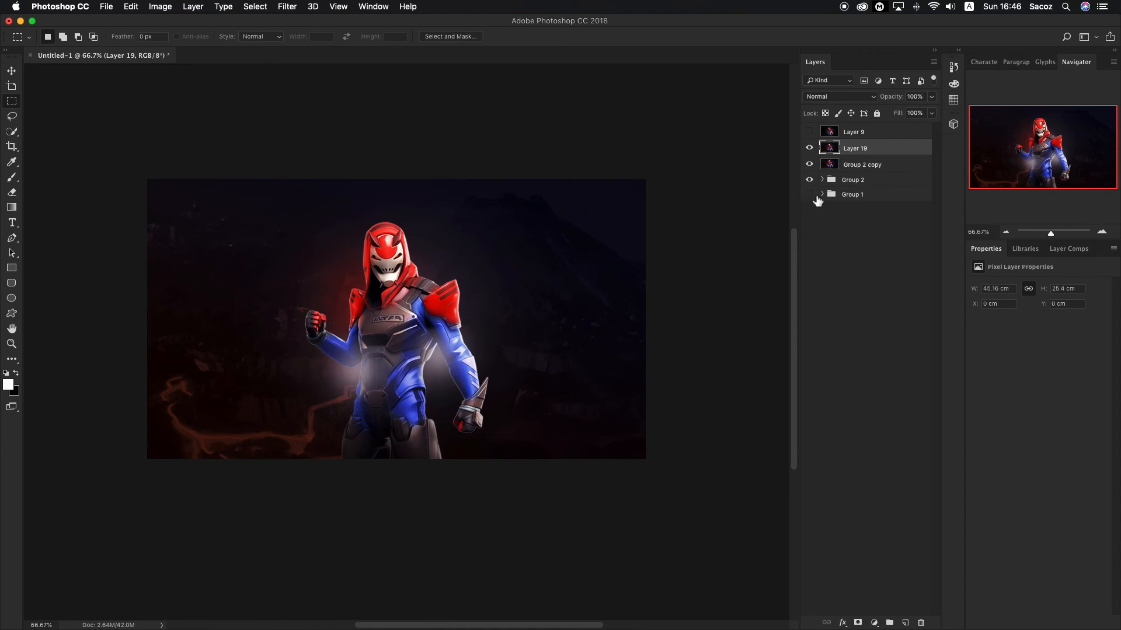
pyautogui.click(881, 164)
pyautogui.press('Delete')
# - Open the canvas-sized merged layer, Layer 19, in the Camera Raw filter
pyautogui.click(844, 149)
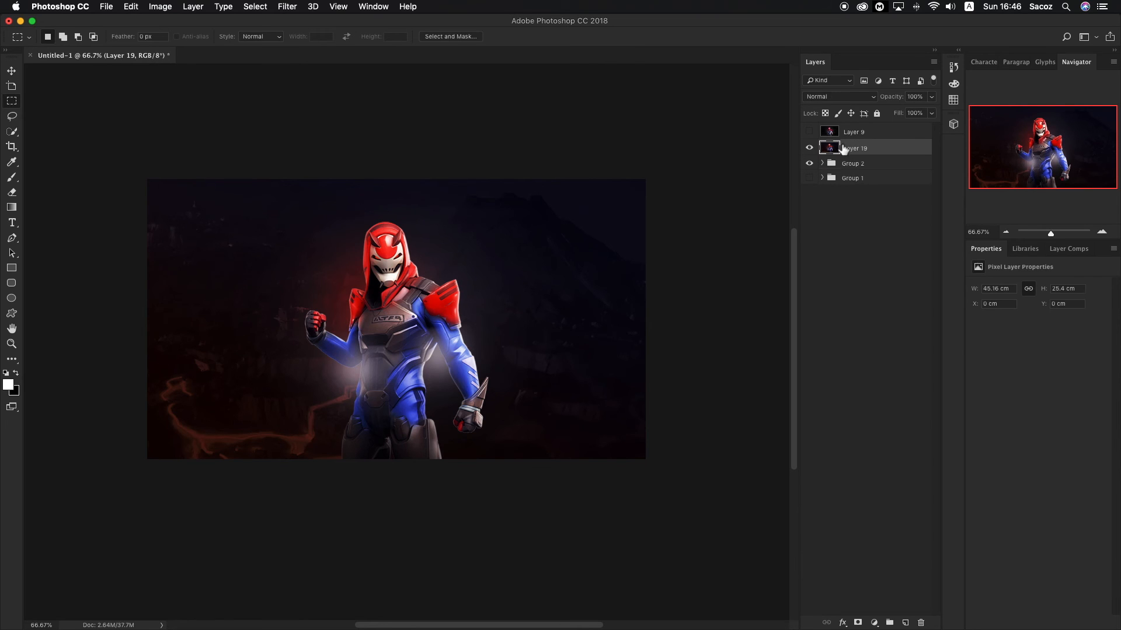
pyautogui.click(287, 6)
pyautogui.click(350, 78)
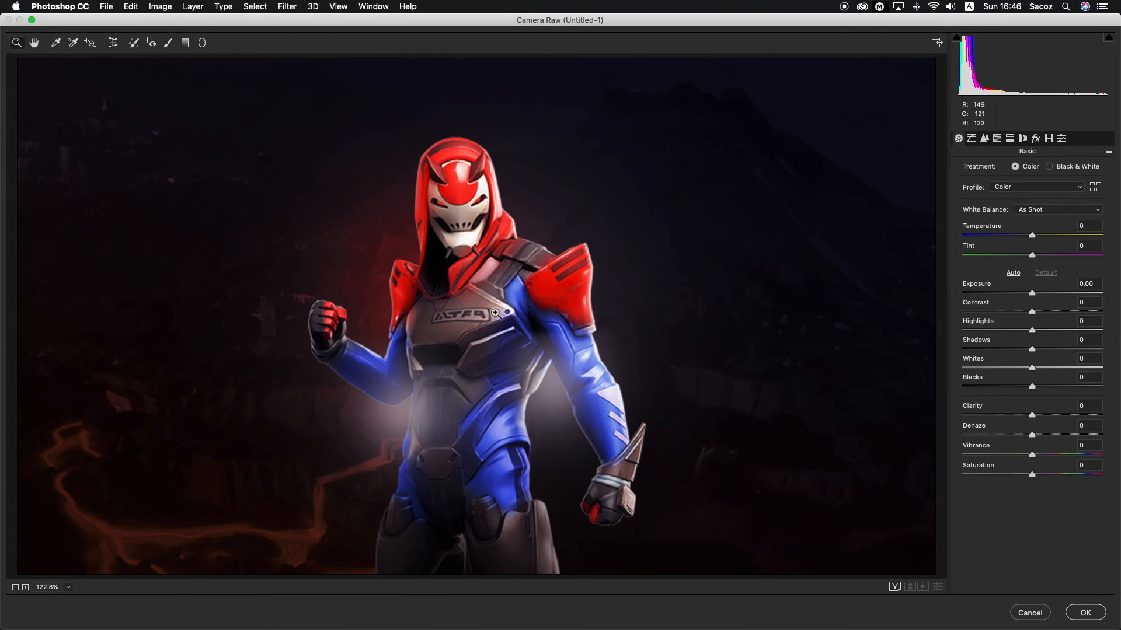
# - Examine the whole composition at reduced sizes in the Camera Raw preview
pyautogui.keyDown('alt'); pyautogui.click(489, 284); pyautogui.keyUp('alt')
pyautogui.keyDown('alt'); pyautogui.click(489, 285); pyautogui.keyUp('alt')
pyautogui.keyDown('alt'); pyautogui.click(467, 283); pyautogui.keyUp('alt')
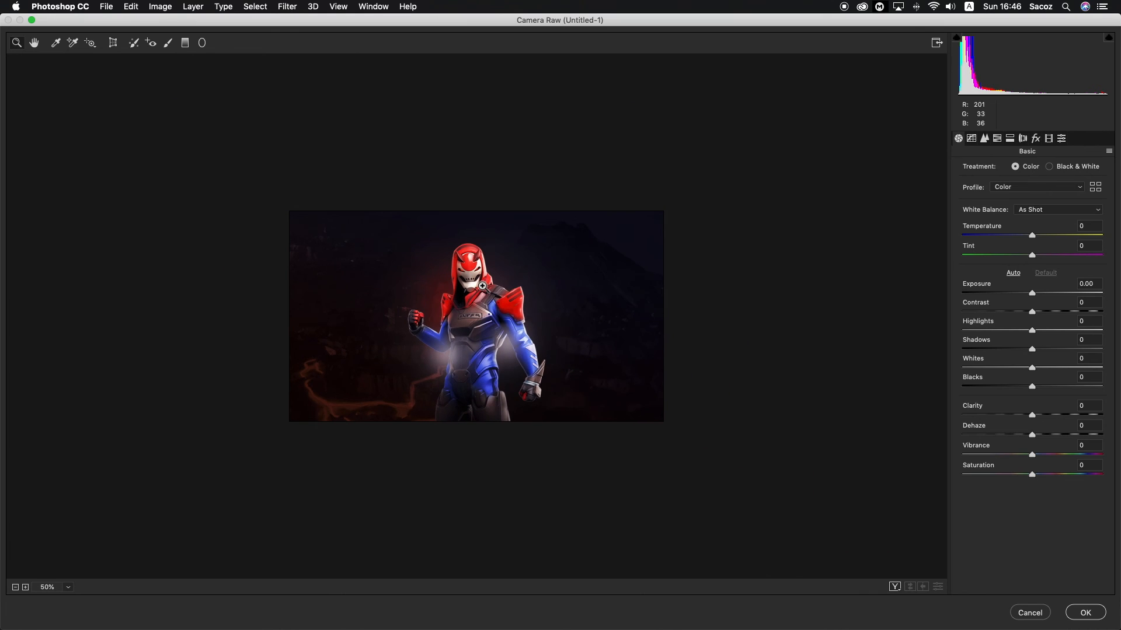
pyautogui.press('b')
pyautogui.press('v')
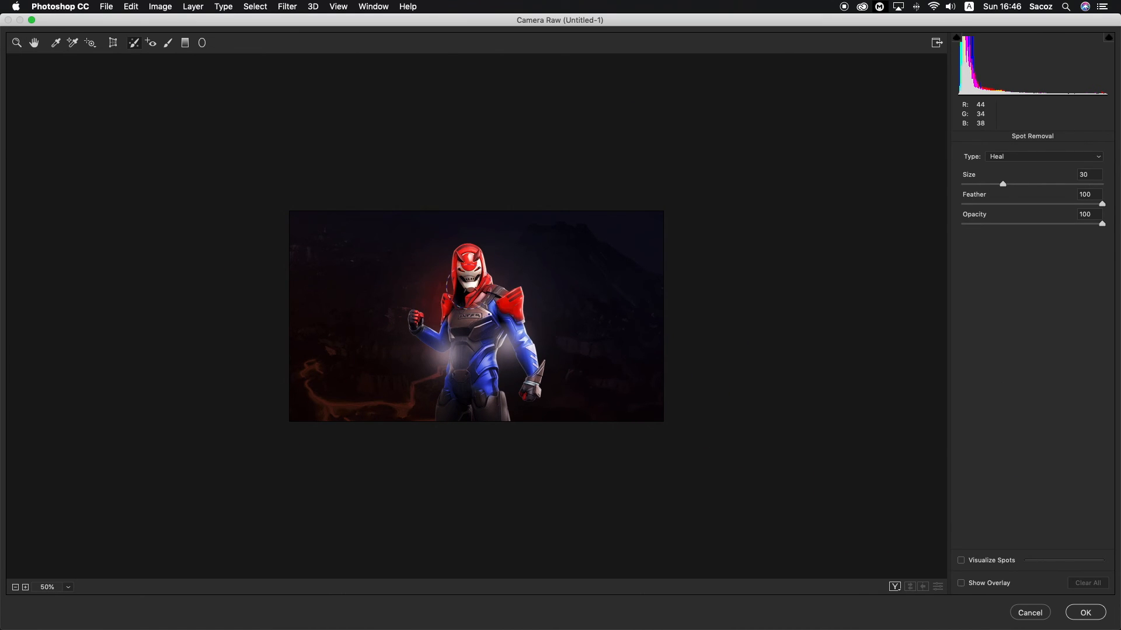
pyautogui.press('z')
pyautogui.keyDown('alt'); pyautogui.click(479, 302); pyautogui.keyUp('alt')
pyautogui.keyDown('alt'); pyautogui.click(484, 307); pyautogui.keyUp('alt')
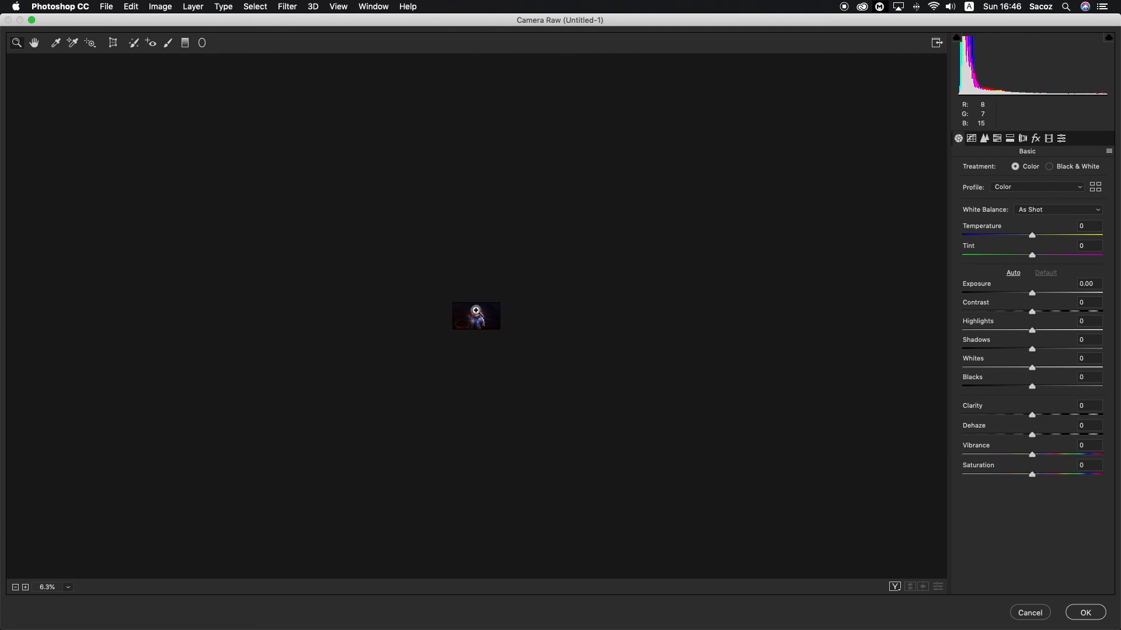
pyautogui.click(480, 321)
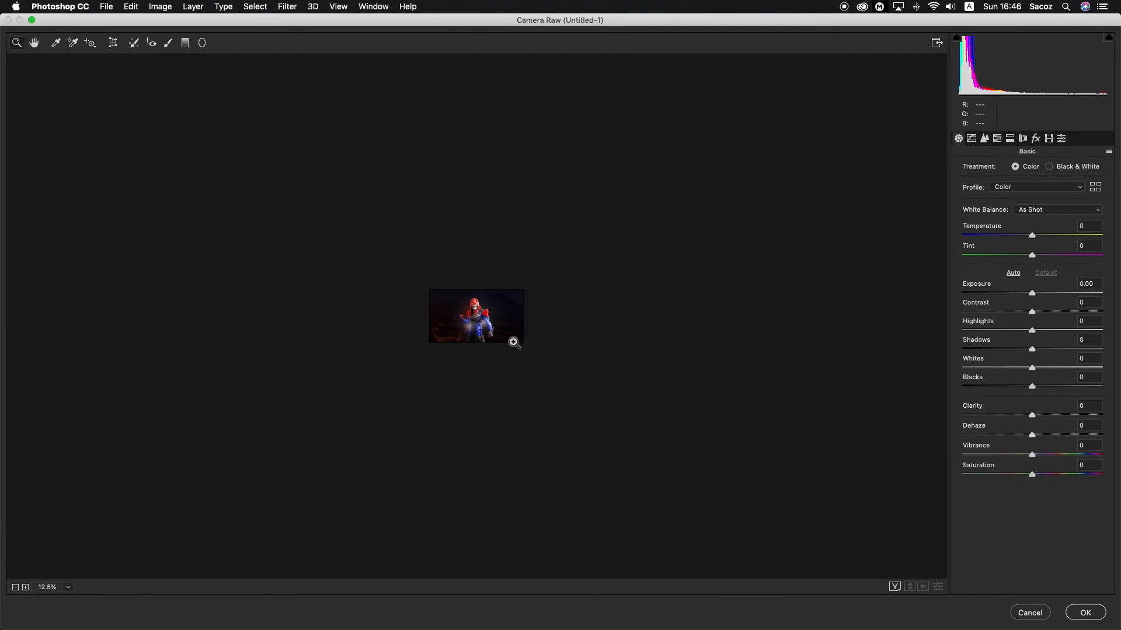
# - Set Exposure to +0.10, Contrast +13, Highlights +8, Shadows -9, Whites +18 and Blacks +18, and lift the RGB point curve from 136 to 139
pyautogui.click(481, 315)
pyautogui.click(481, 315)
pyautogui.keyDown('alt'); pyautogui.click(567, 335); pyautogui.keyUp('alt')
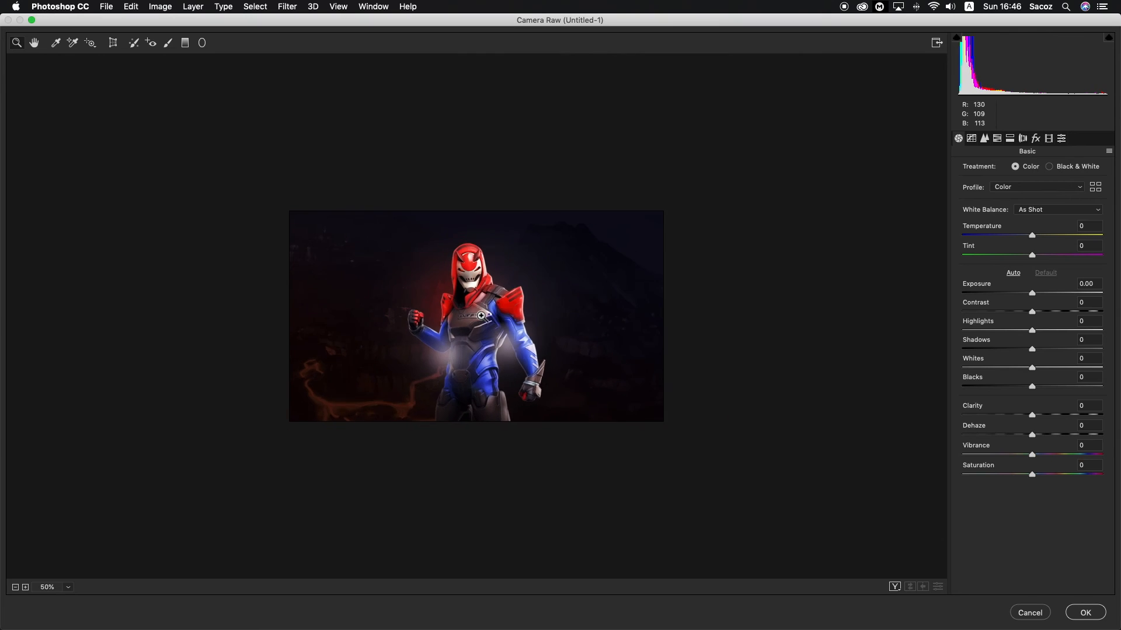
pyautogui.keyDown('alt'); pyautogui.click(566, 328); pyautogui.keyUp('alt')
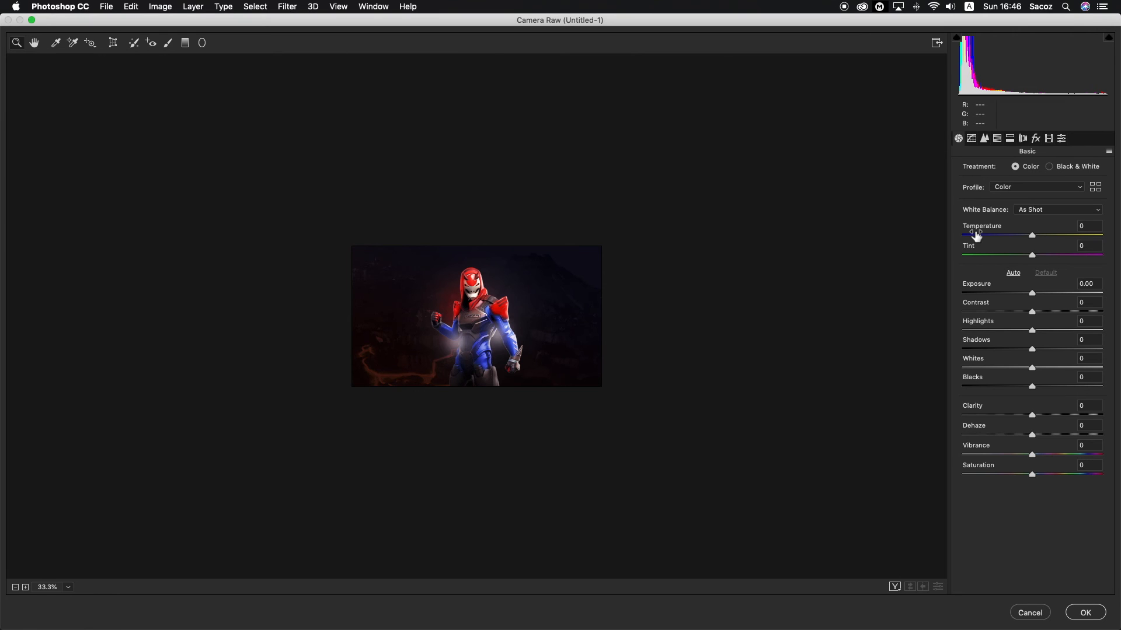
pyautogui.moveTo(1031, 292); pyautogui.dragTo(1045, 389)
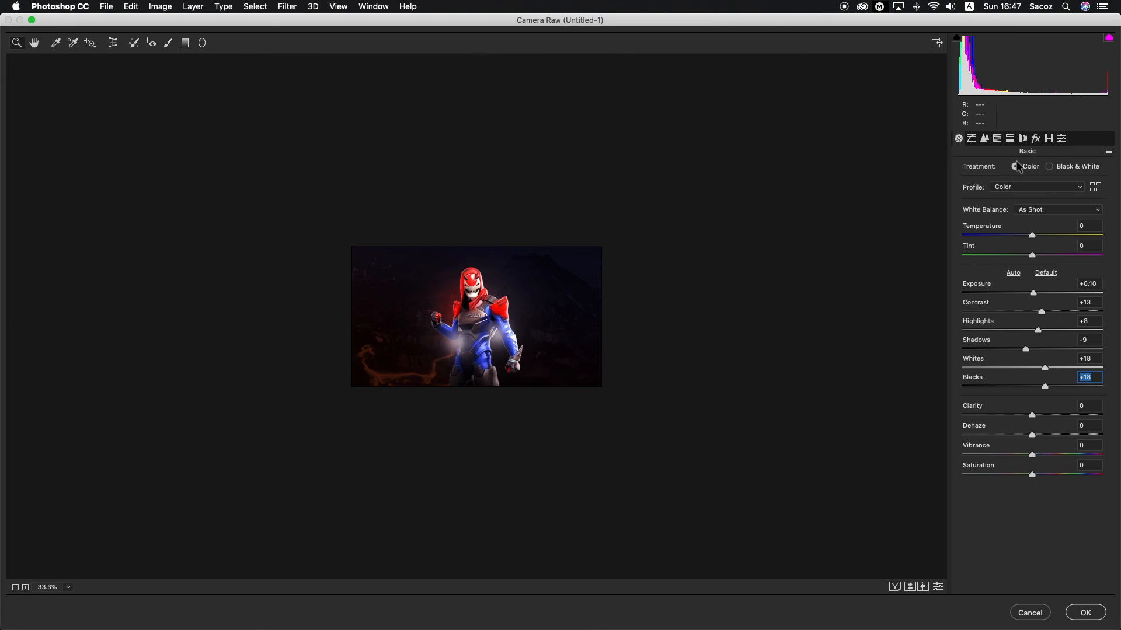
pyautogui.click(977, 141)
pyautogui.moveTo(1034, 286); pyautogui.dragTo(1035, 289)
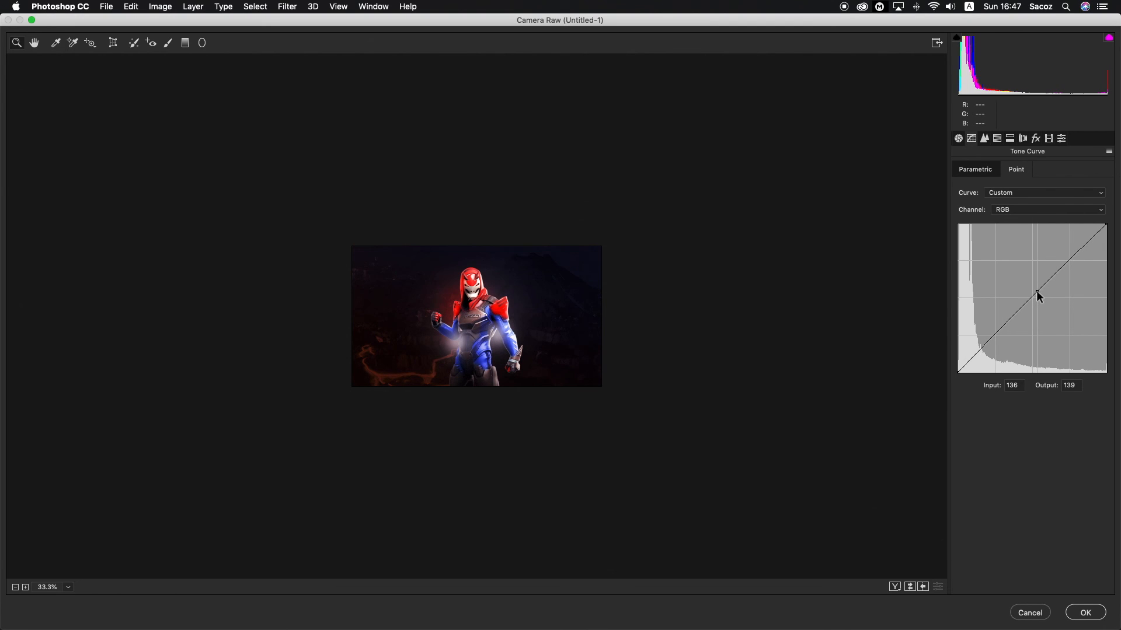
# - In the HSL adjustments, set the reds' hue to -3 and saturation to +18, shift the blues toward purple and raise their saturation
pyautogui.click(997, 139)
pyautogui.click(967, 171)
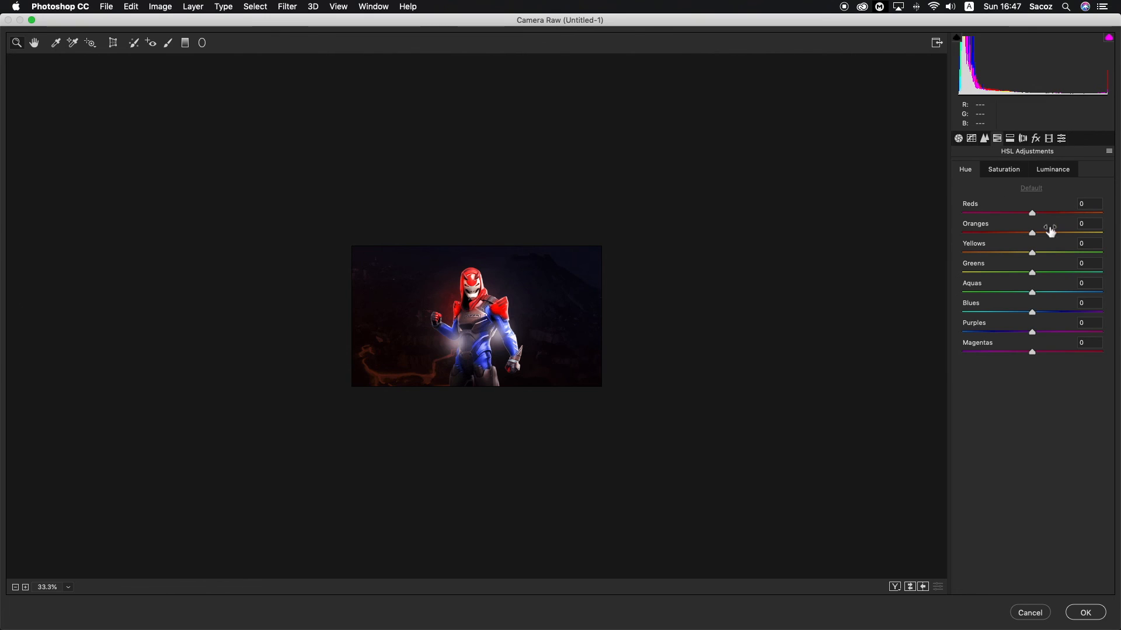
pyautogui.moveTo(1032, 214); pyautogui.dragTo(1046, 217)
pyautogui.click(1002, 169)
pyautogui.click(965, 169)
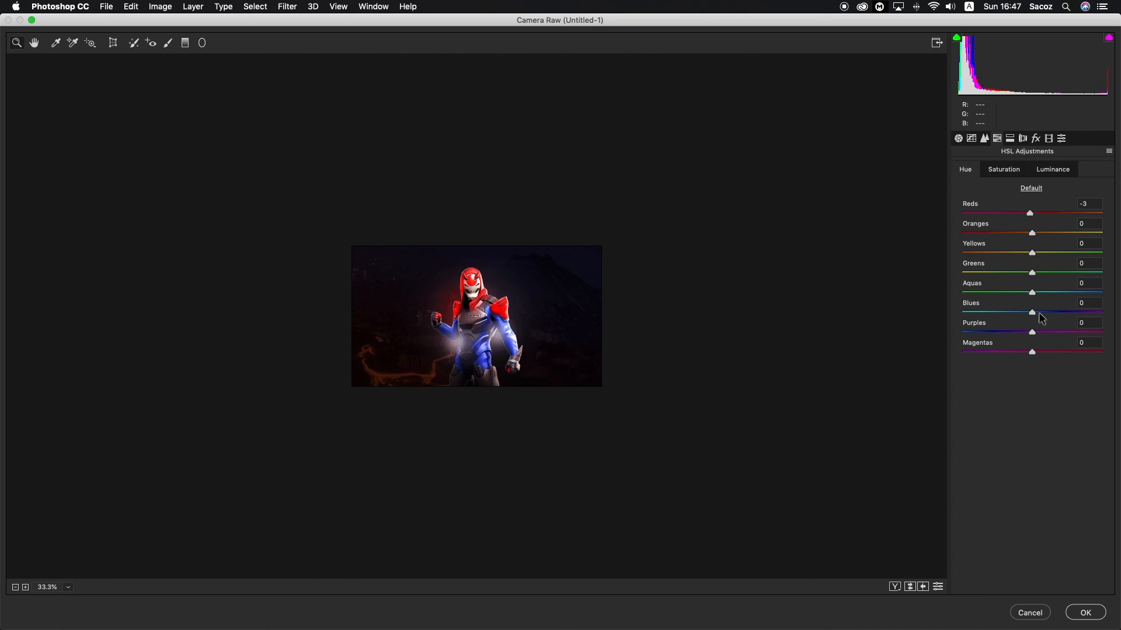
pyautogui.click(1012, 172)
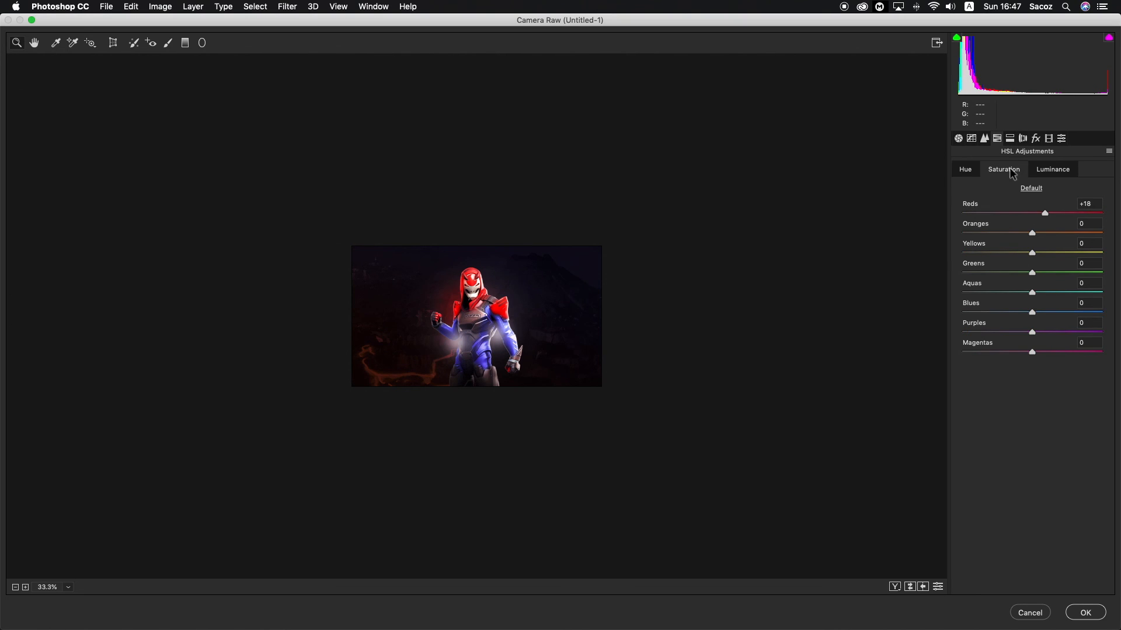
pyautogui.moveTo(1060, 313); pyautogui.dragTo(1044, 311)
# - Split-tone the image with highlights at hue 0, saturation 25 and shadows at hue 182, saturation 22
pyautogui.click(1011, 139)
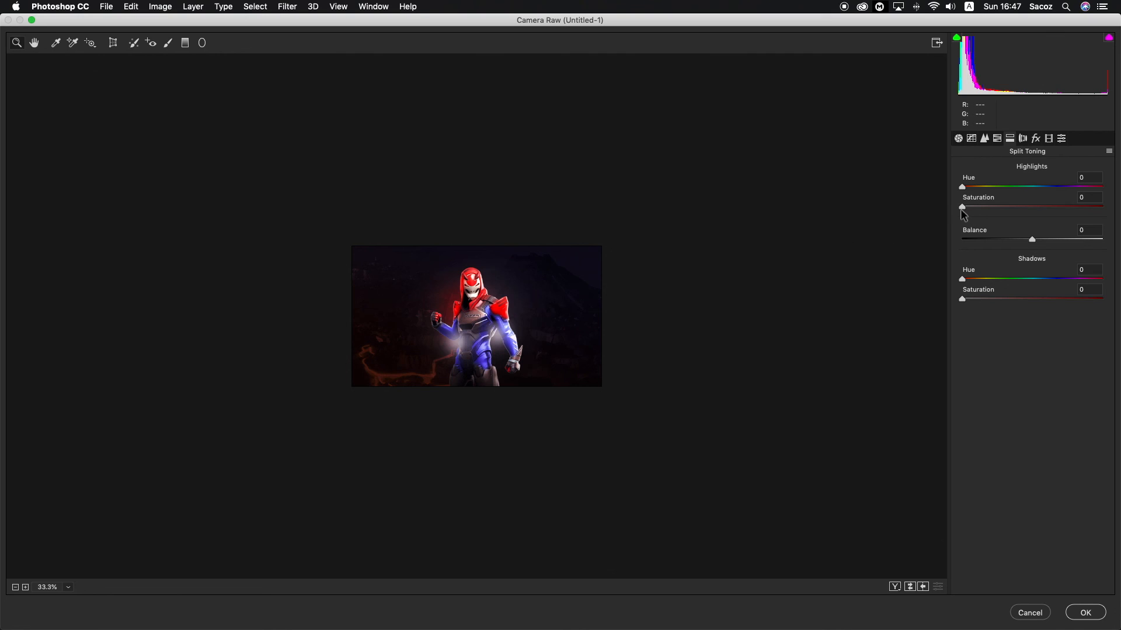
pyautogui.moveTo(962, 207); pyautogui.dragTo(950, 186)
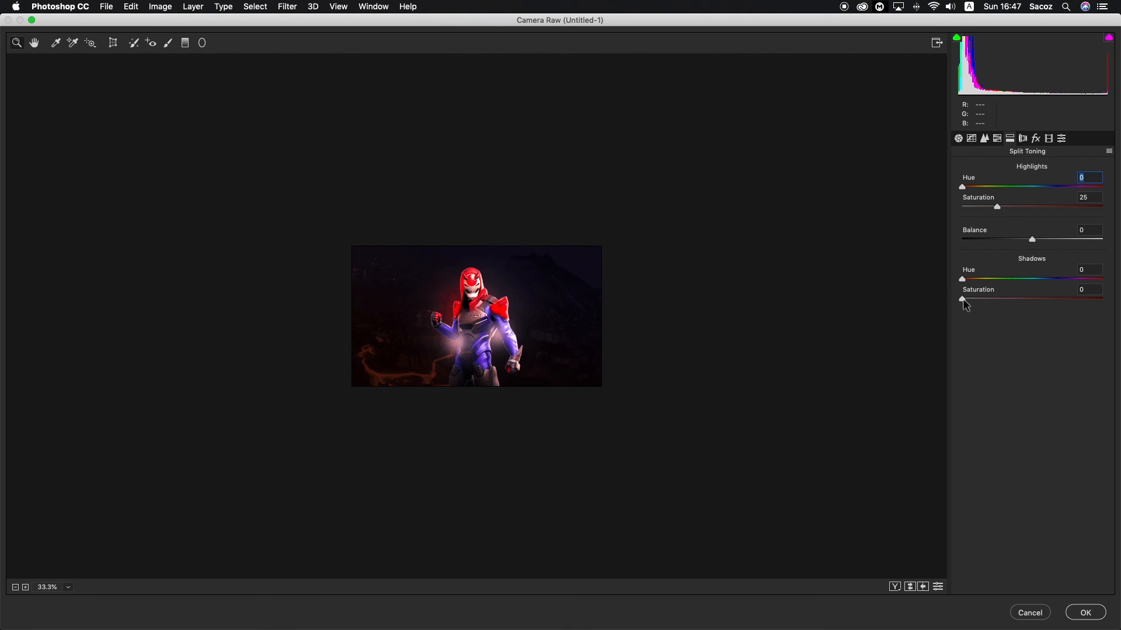
pyautogui.moveTo(971, 298); pyautogui.dragTo(994, 301)
# - Check the graded character at 100% and apply the Camera Raw adjustments to Layer 19
pyautogui.click(436, 239)
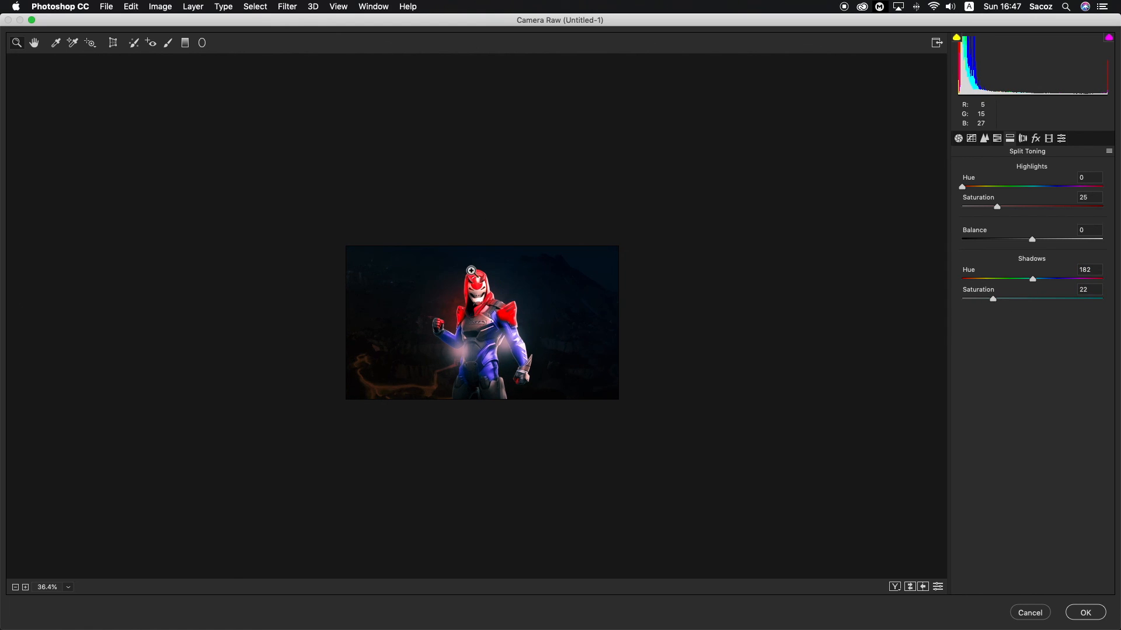
pyautogui.click(490, 278)
pyautogui.click(491, 279)
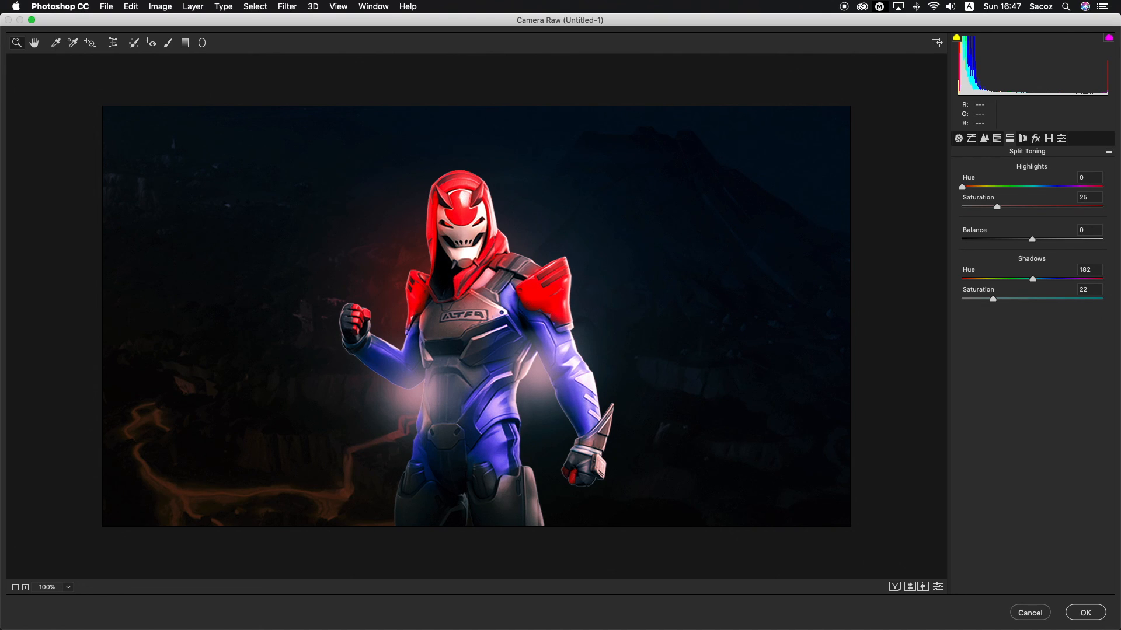
pyautogui.click(1085, 613)
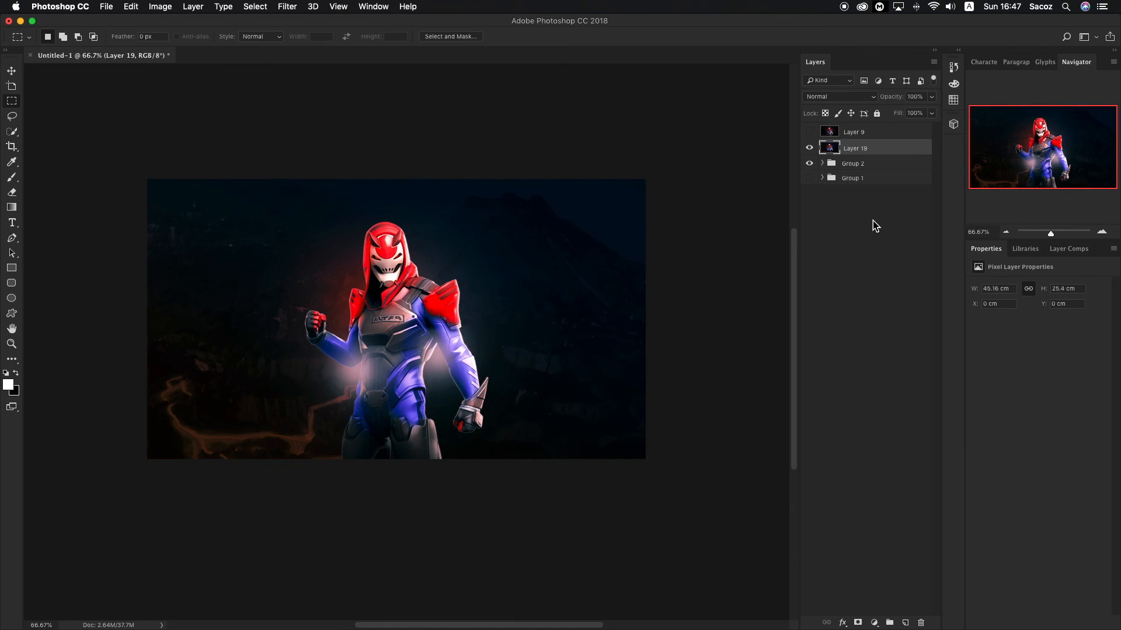